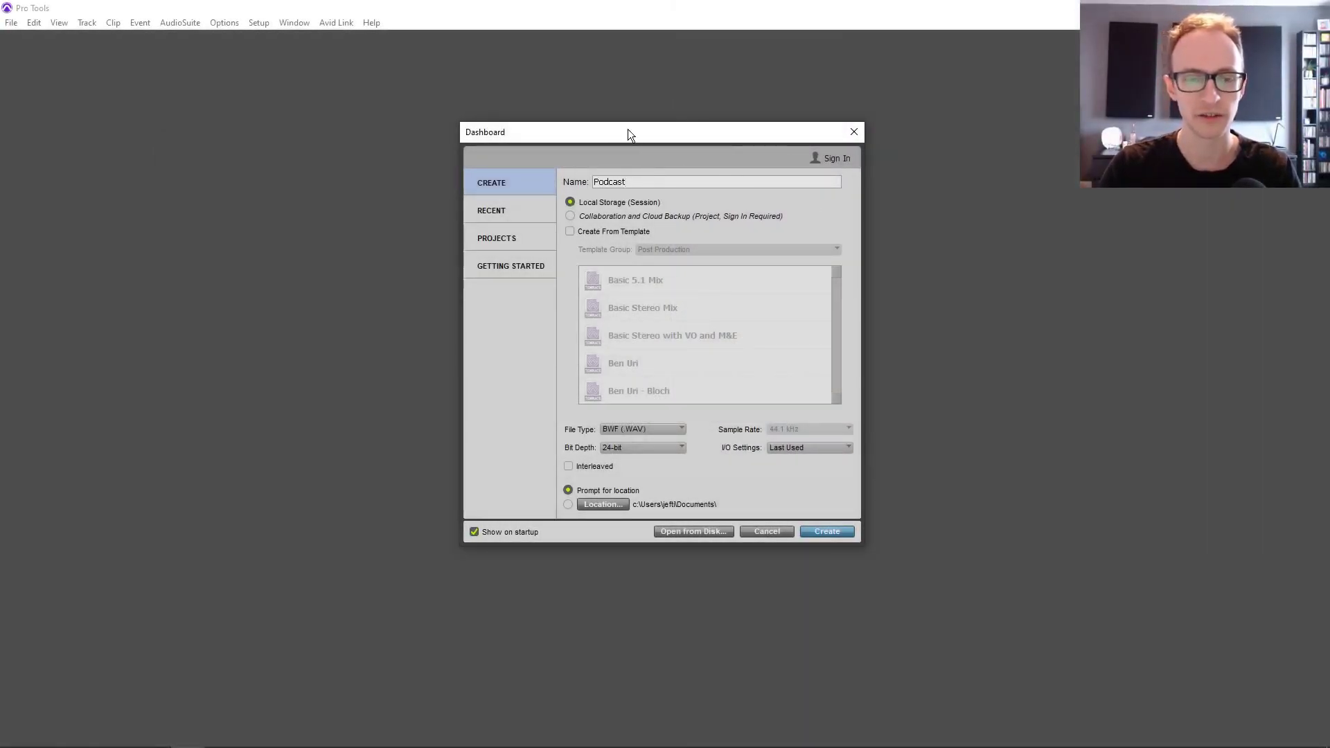
- Create the session with BWF (.WAV) files at 24-bit and save it as Podcast Template
mouse_move(630, 134)
mouse_down()
mouse_move(666, 113)
mouse_move(642, 128)
mouse_up()
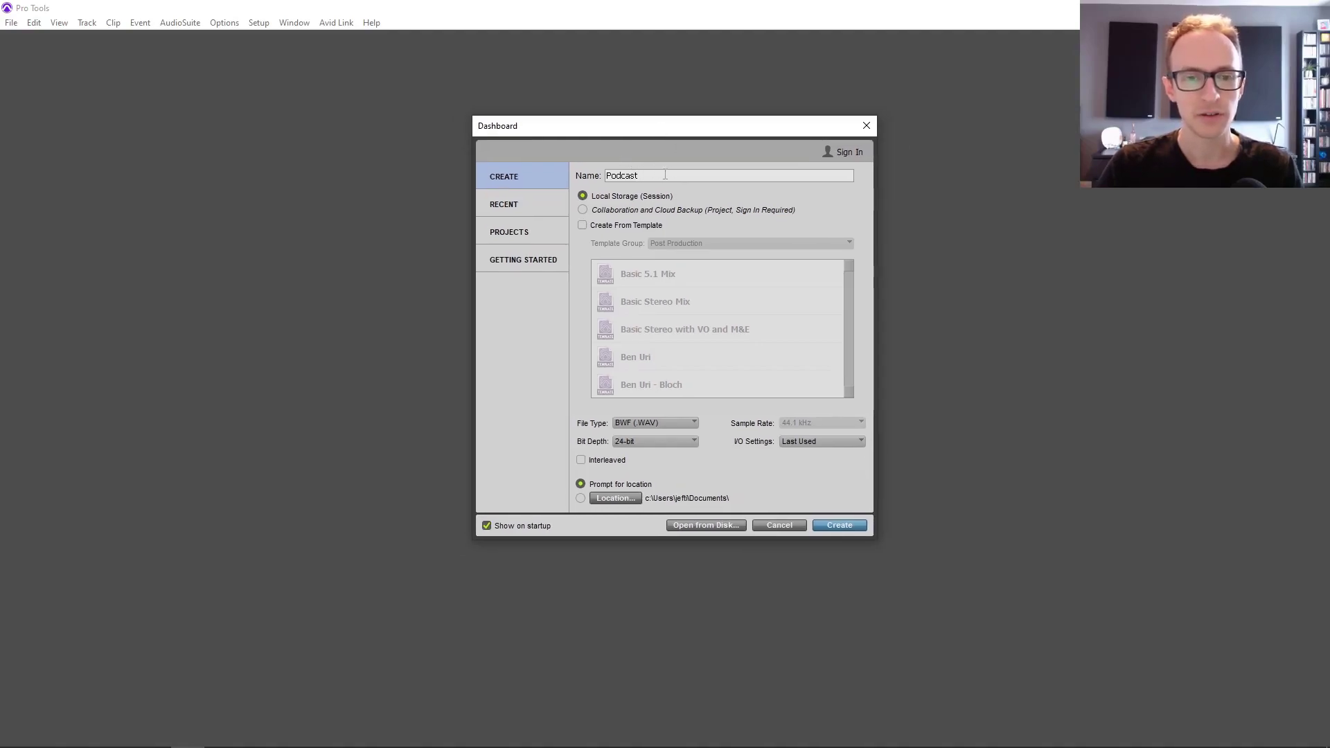
drag(641, 175, 604, 176)
click(643, 175)
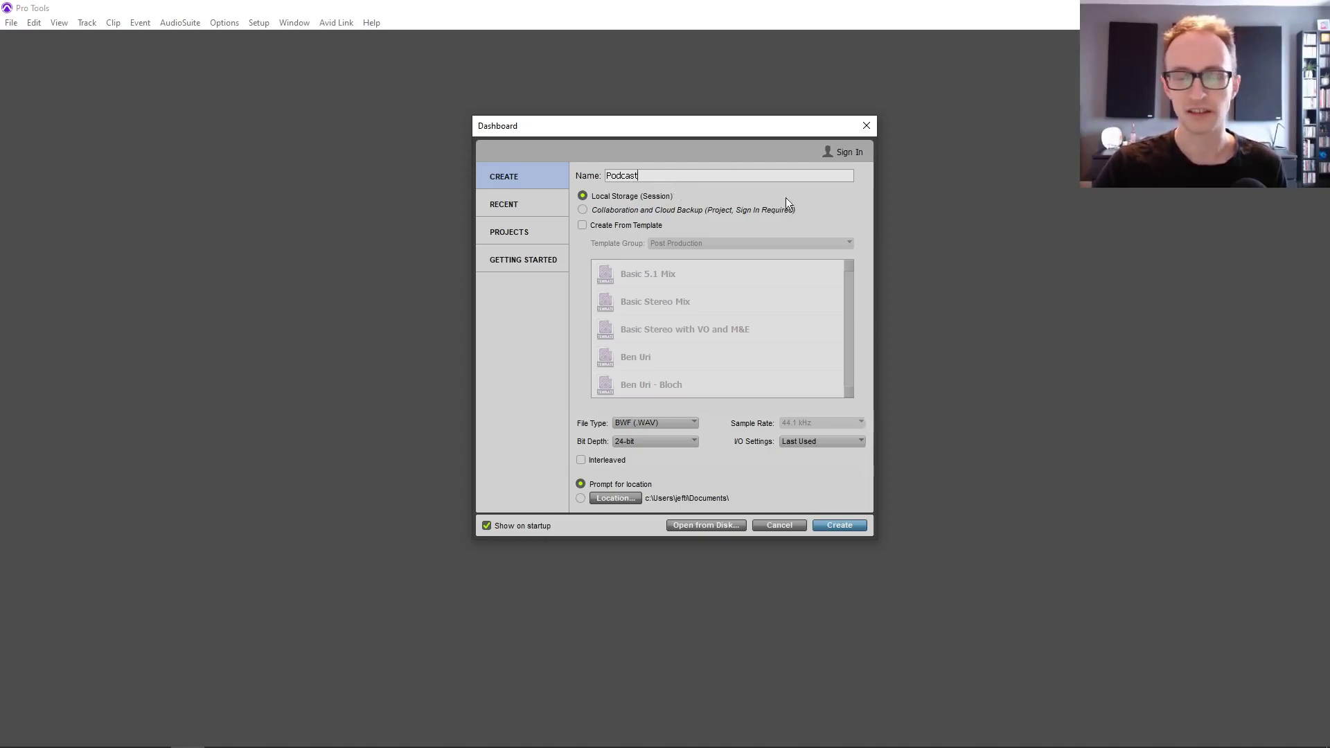
click(664, 422)
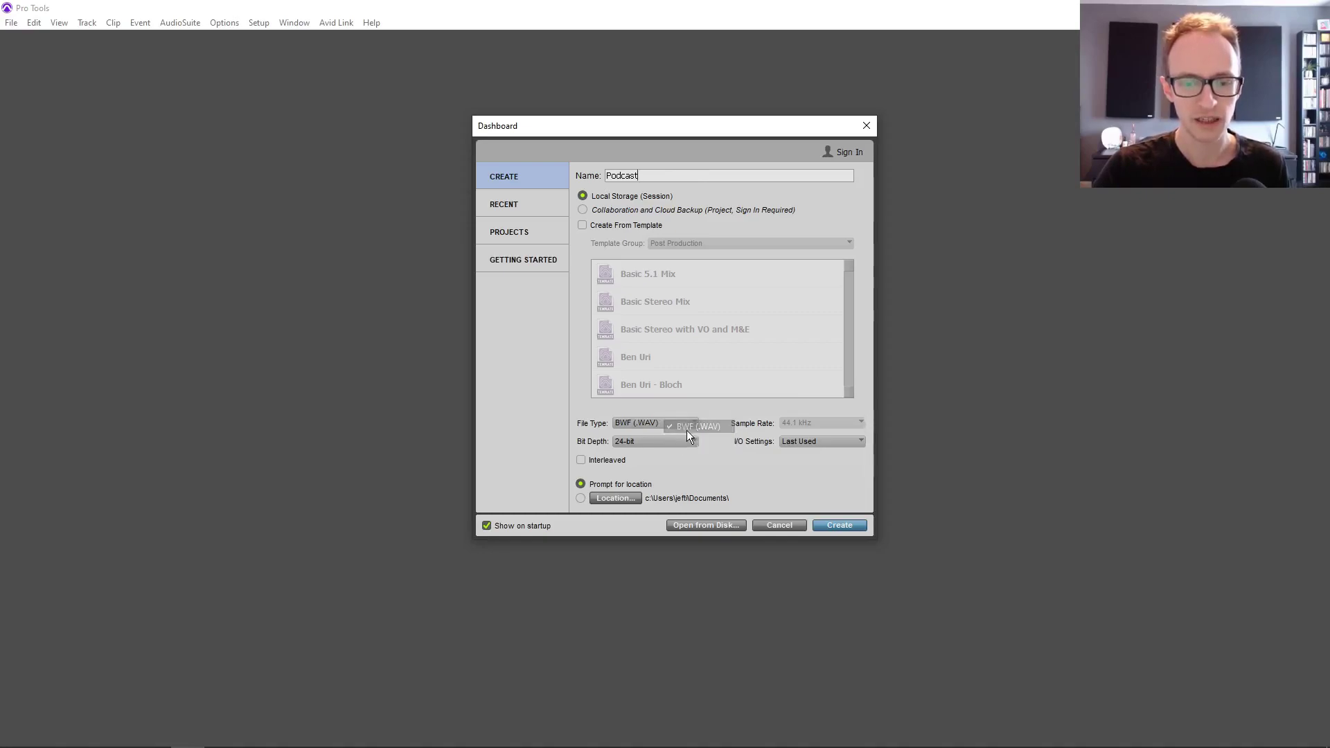
click(659, 440)
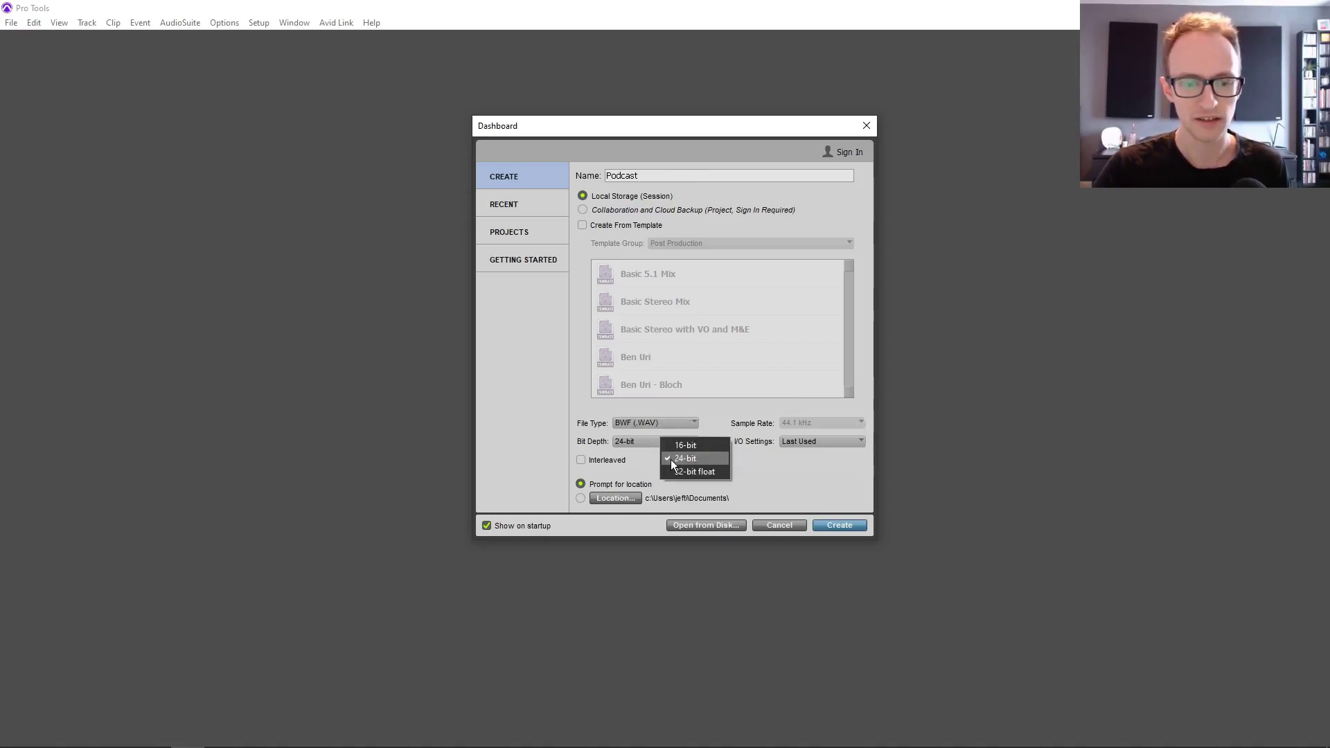
click(671, 459)
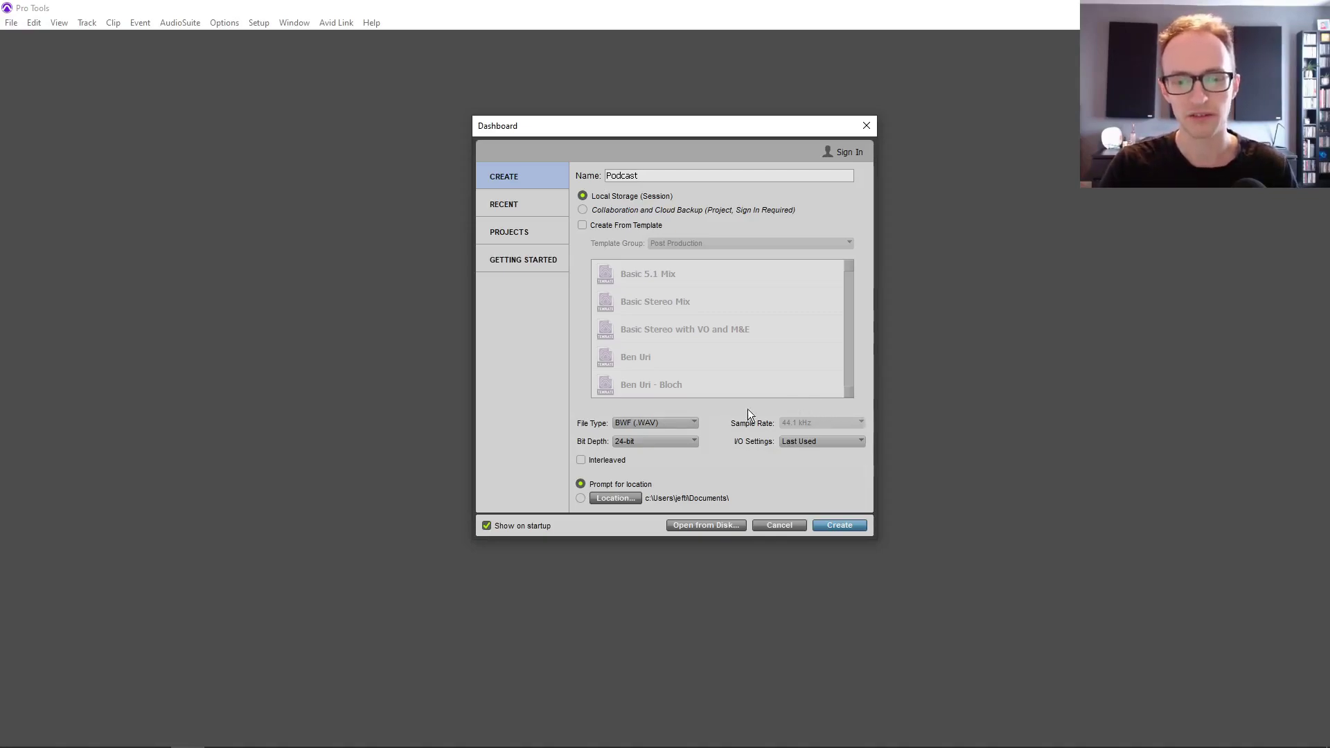
click(841, 526)
click(890, 526)
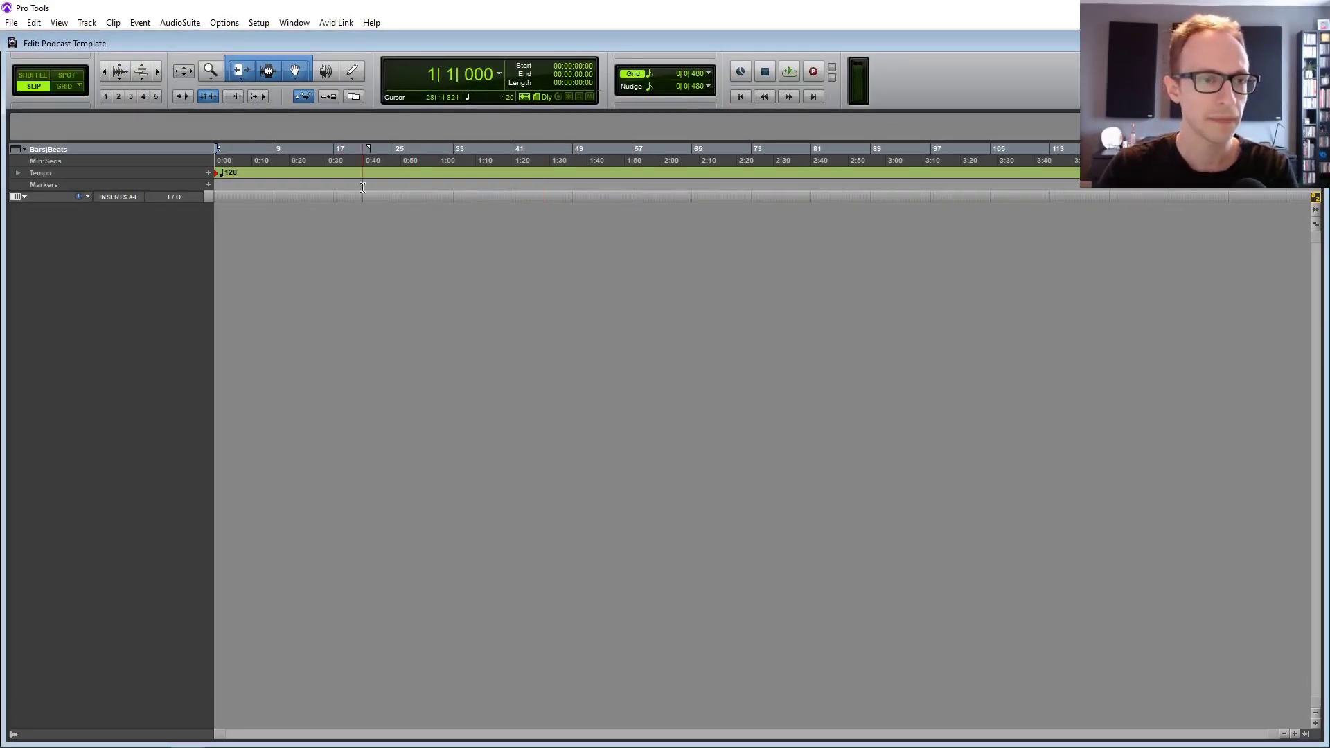
click(294, 22)
click(271, 25)
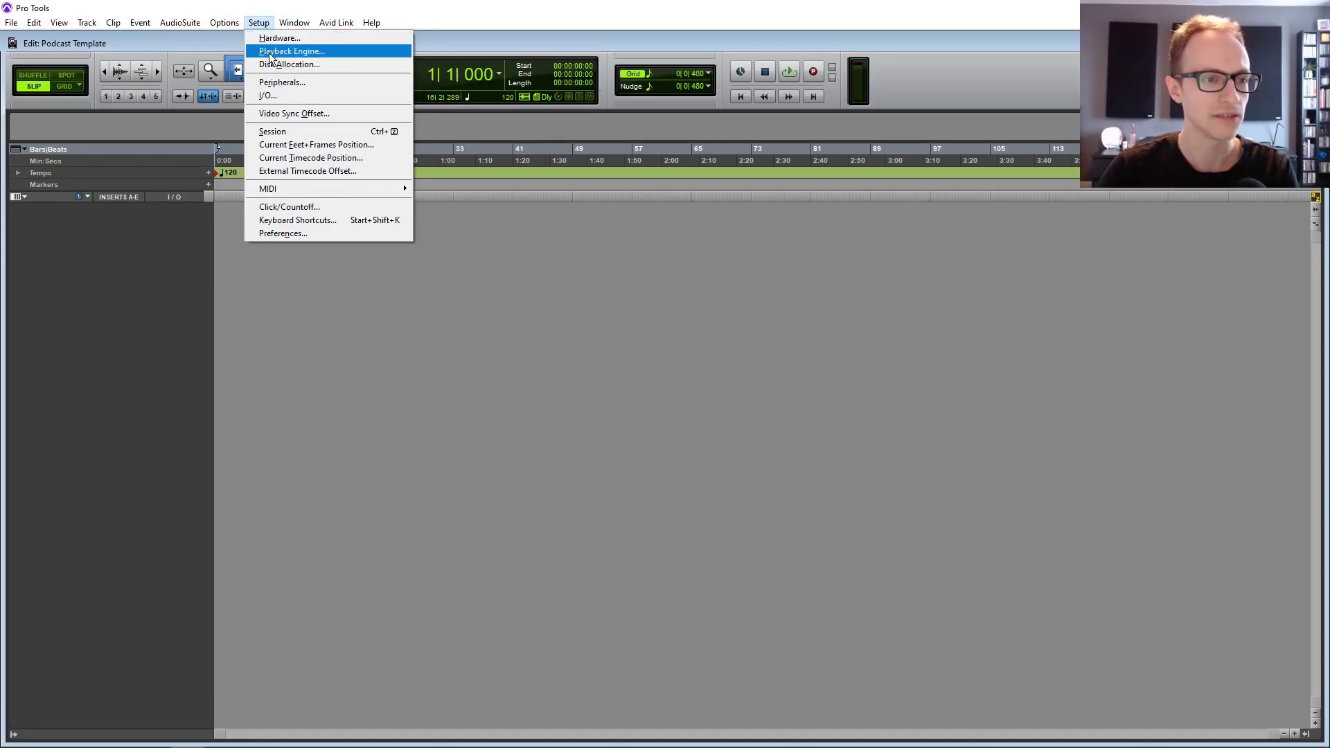
click(339, 51)
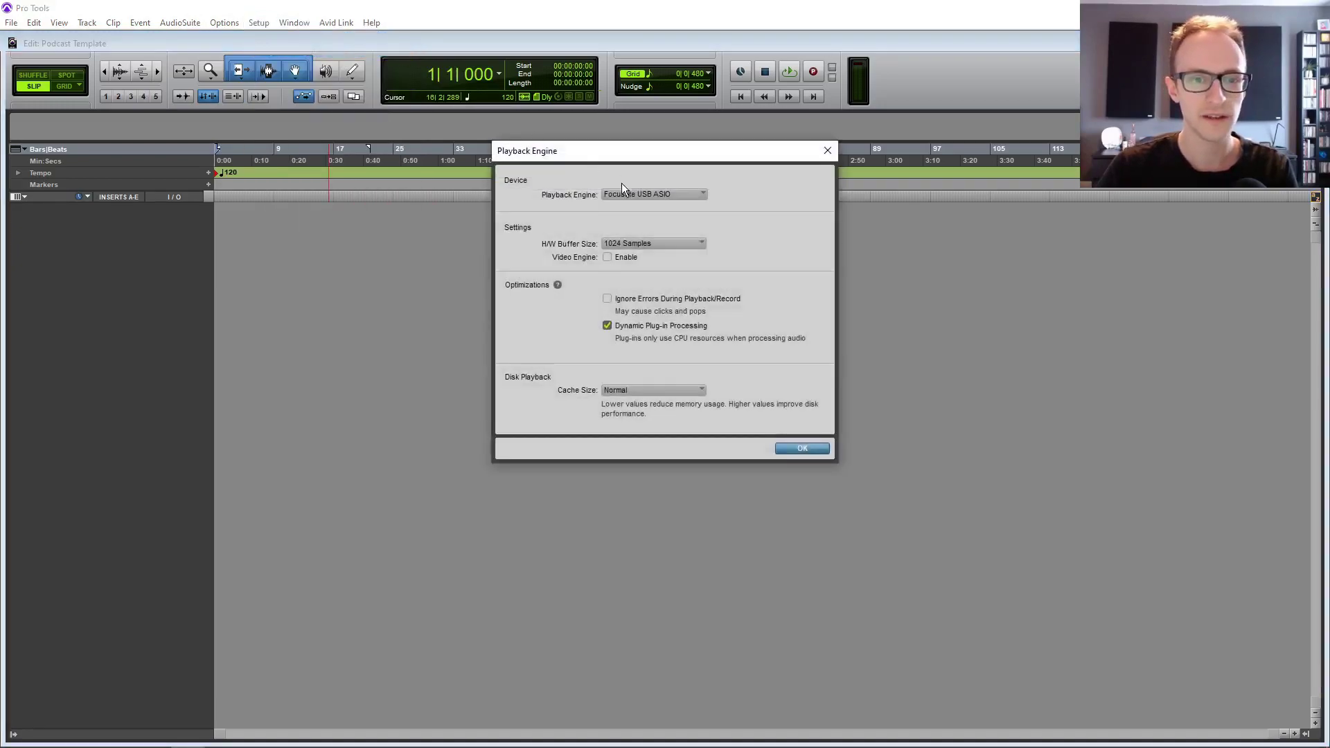
click(649, 195)
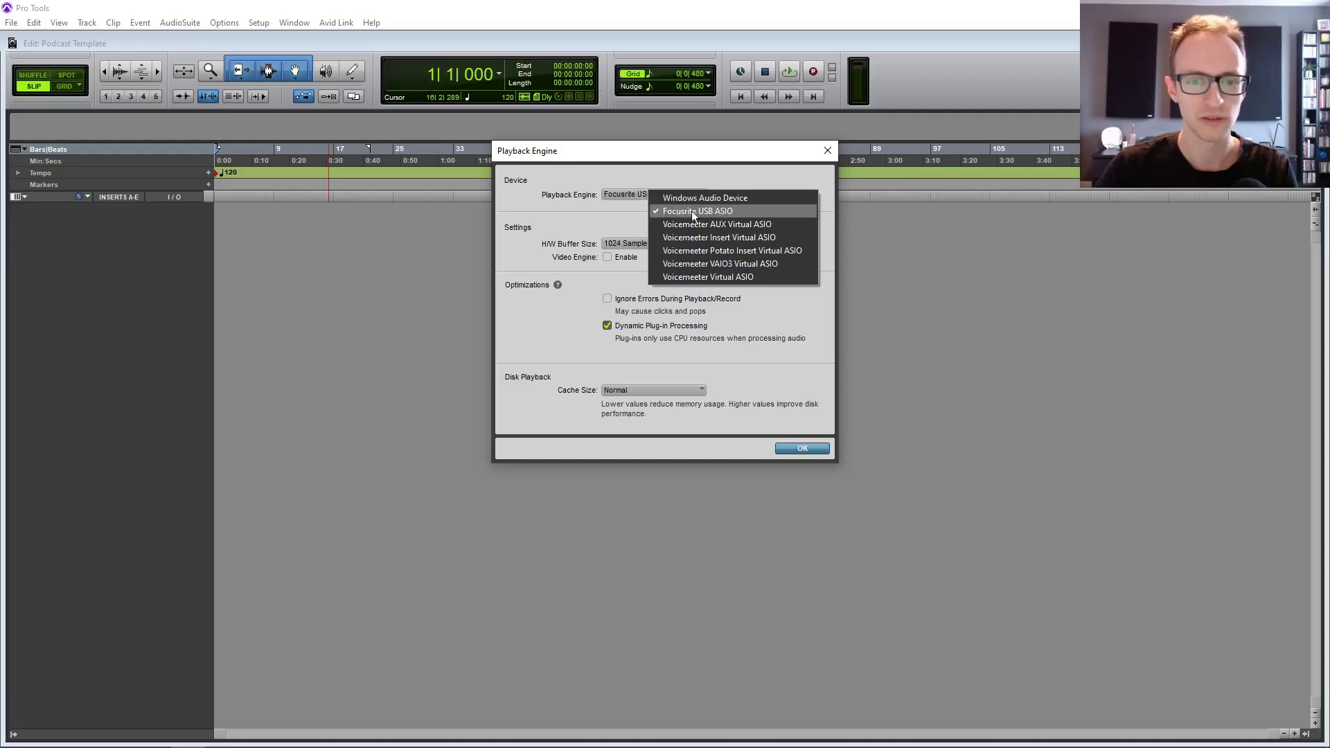
click(688, 166)
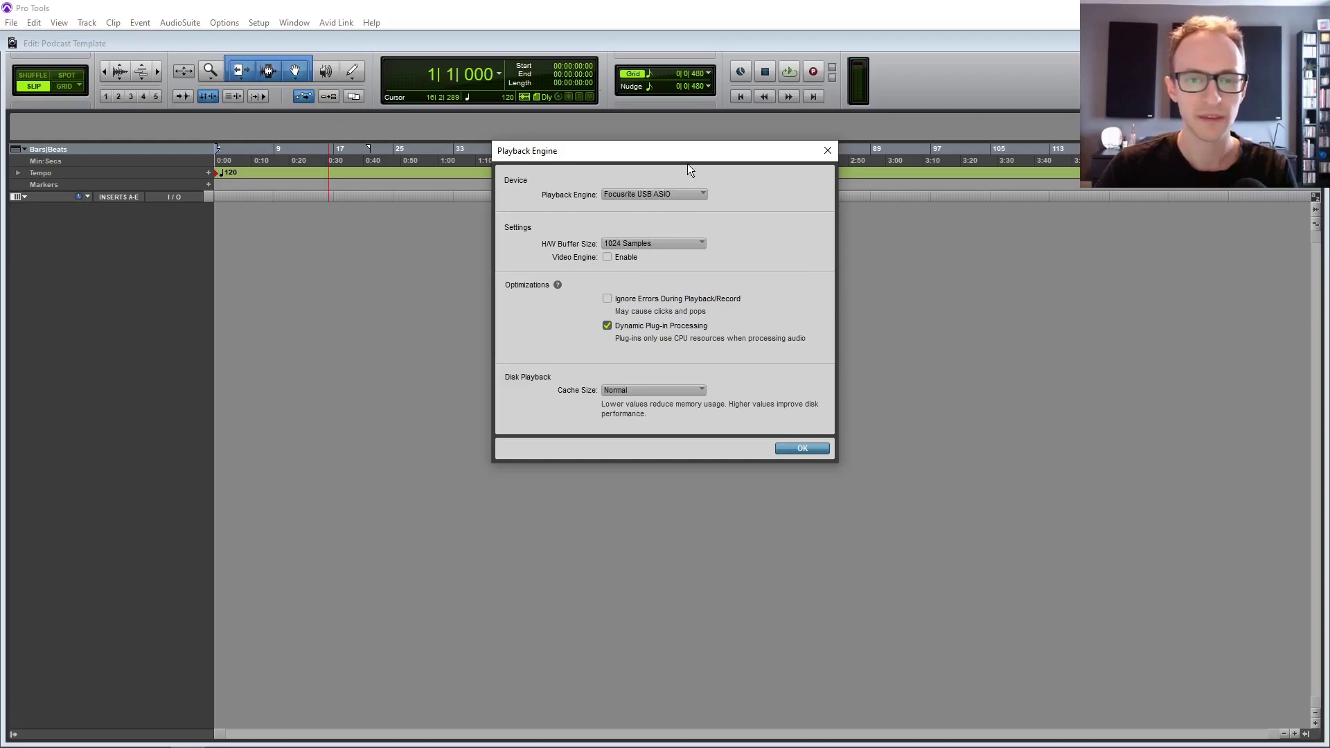
click(657, 196)
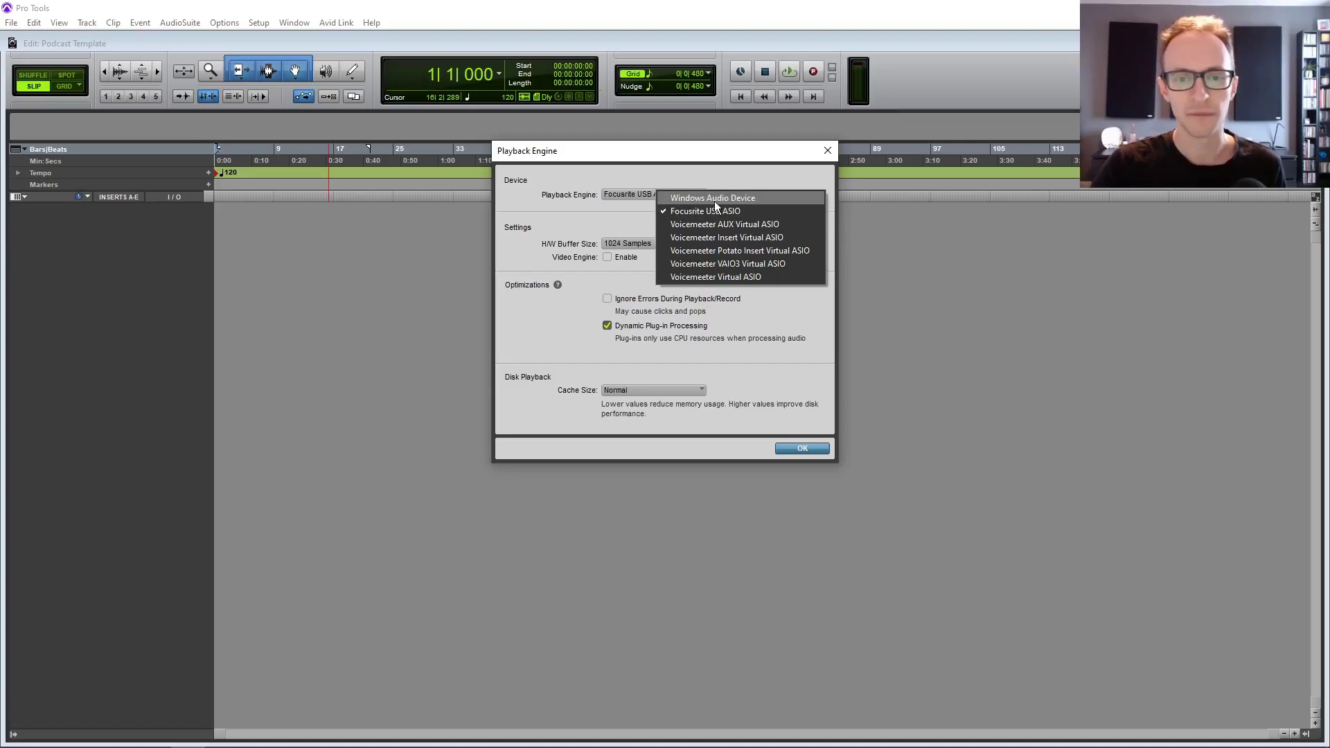
click(689, 172)
key(Return)
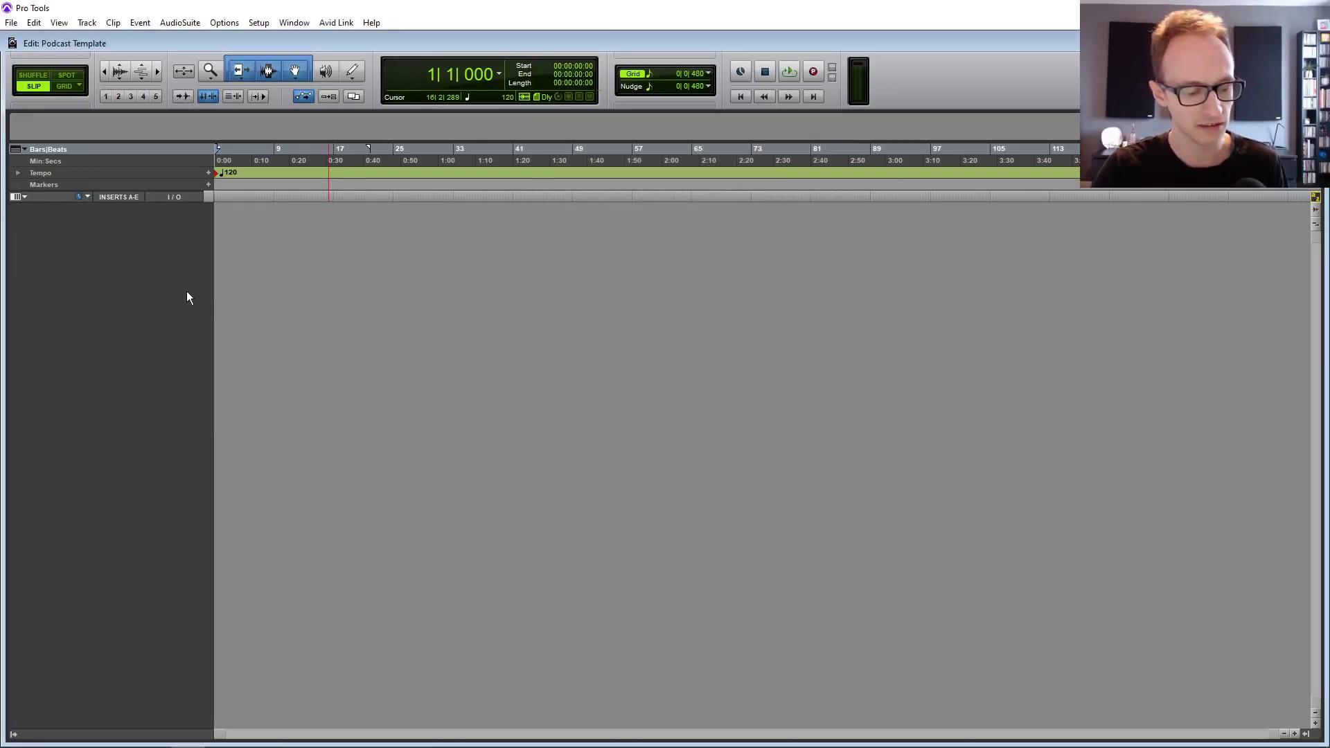
- Add 2 new mono audio tracks with Ctrl+Shift+N and name them Host Vocal and Guest Vocal
key(ctrl+shift+n)
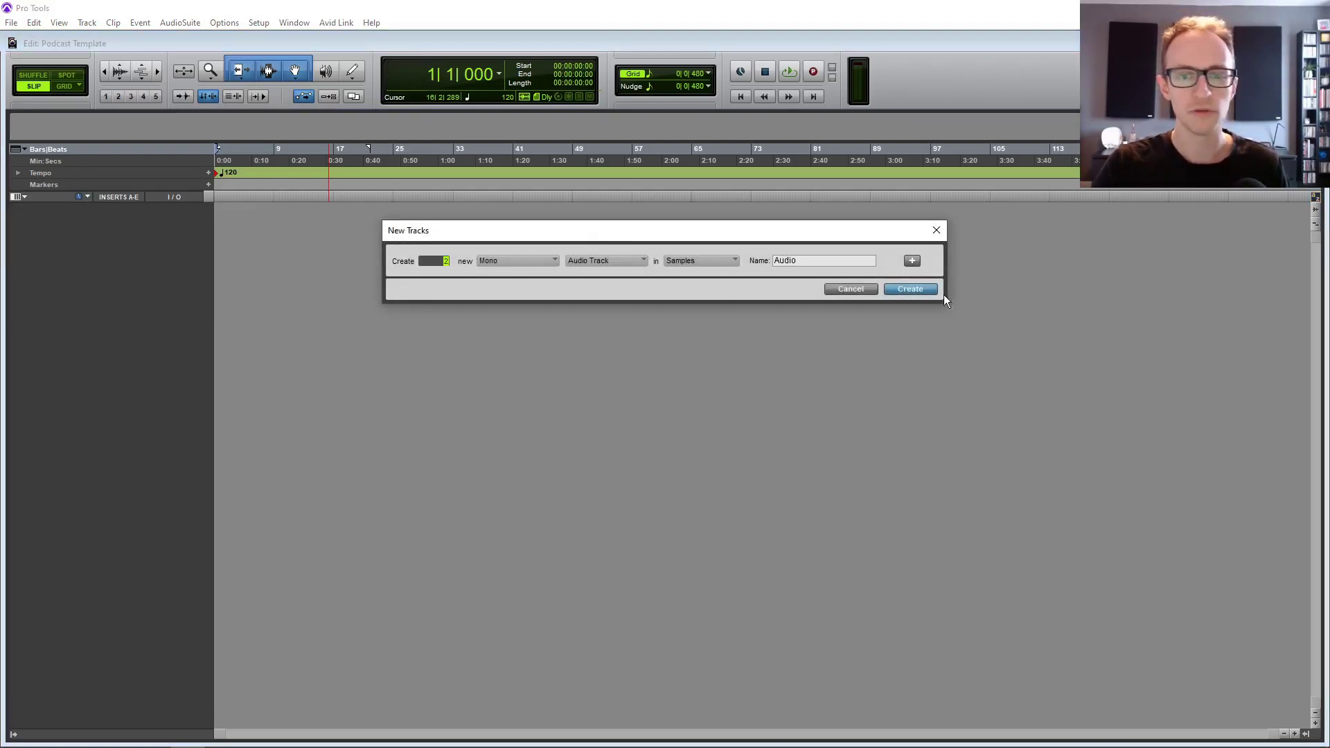
click(924, 291)
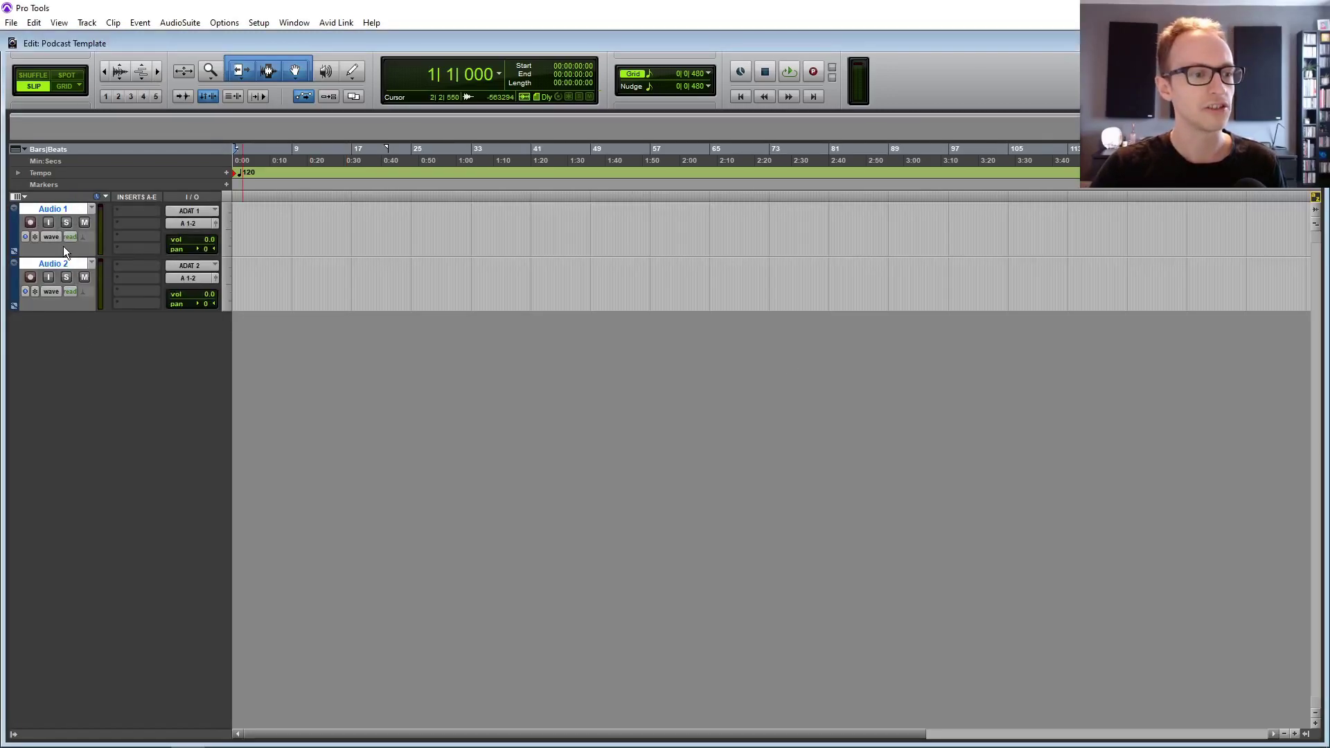
double_click(66, 207)
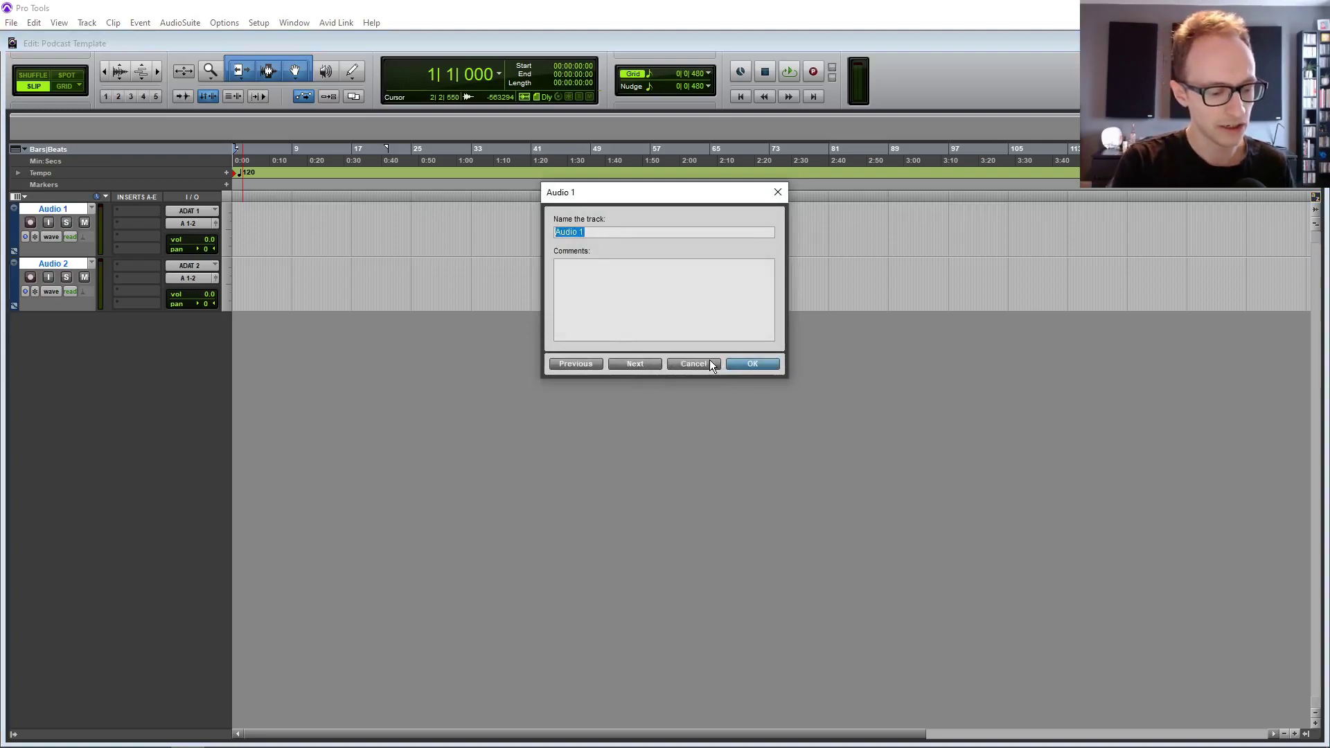
text(Host Vocal)
key(Return)
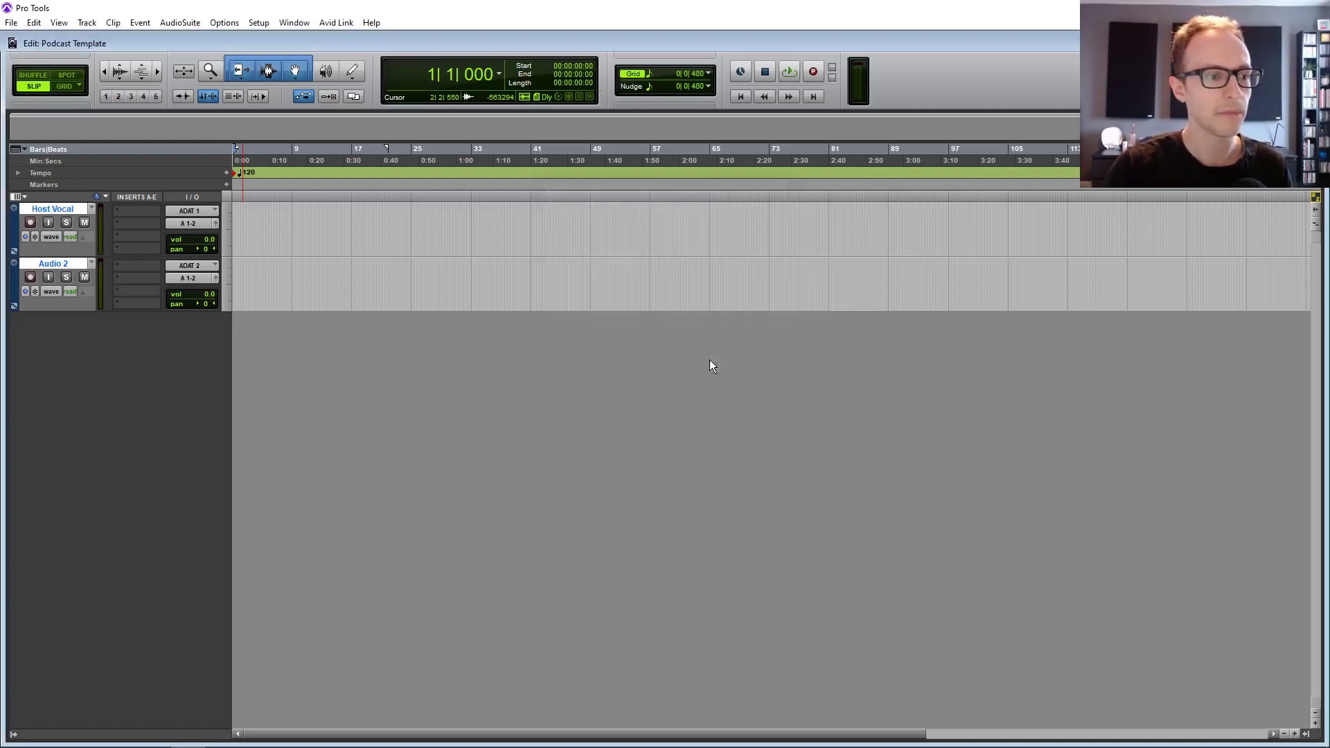
double_click(72, 266)
text(Guest )
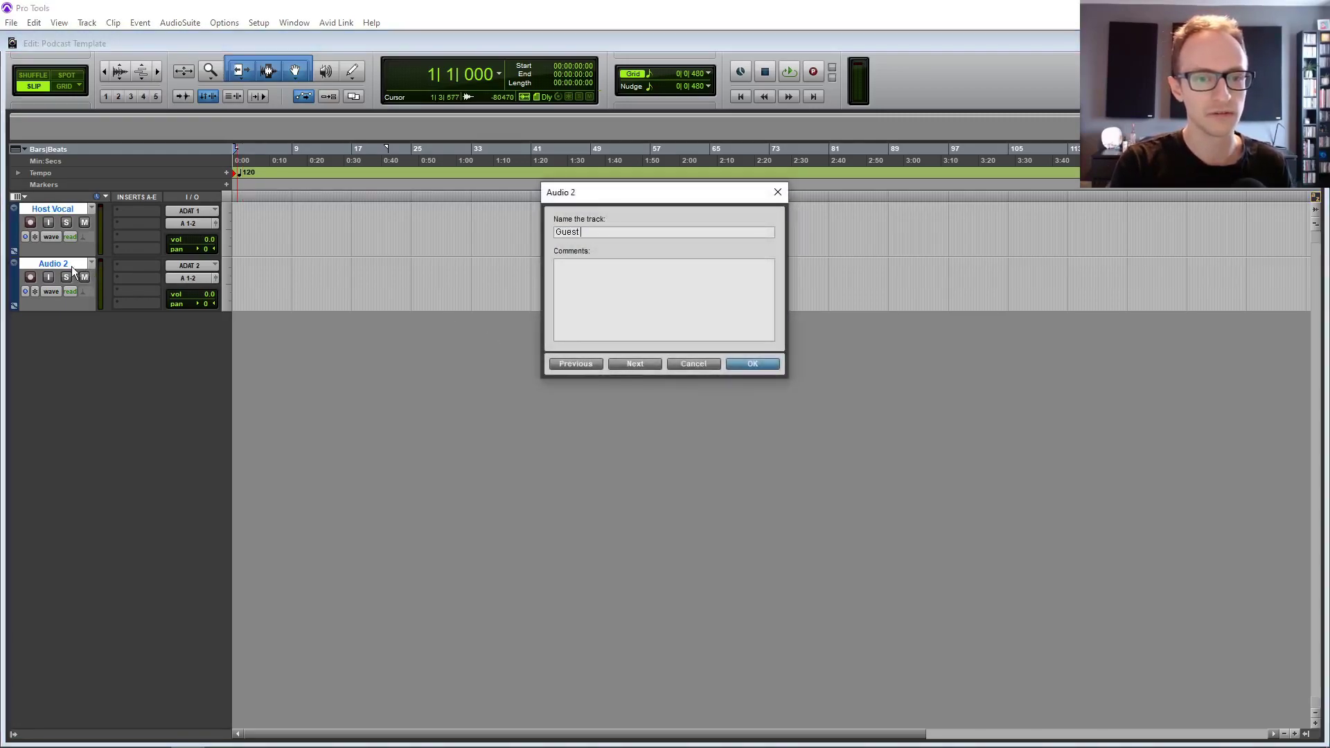
text(Vocal)
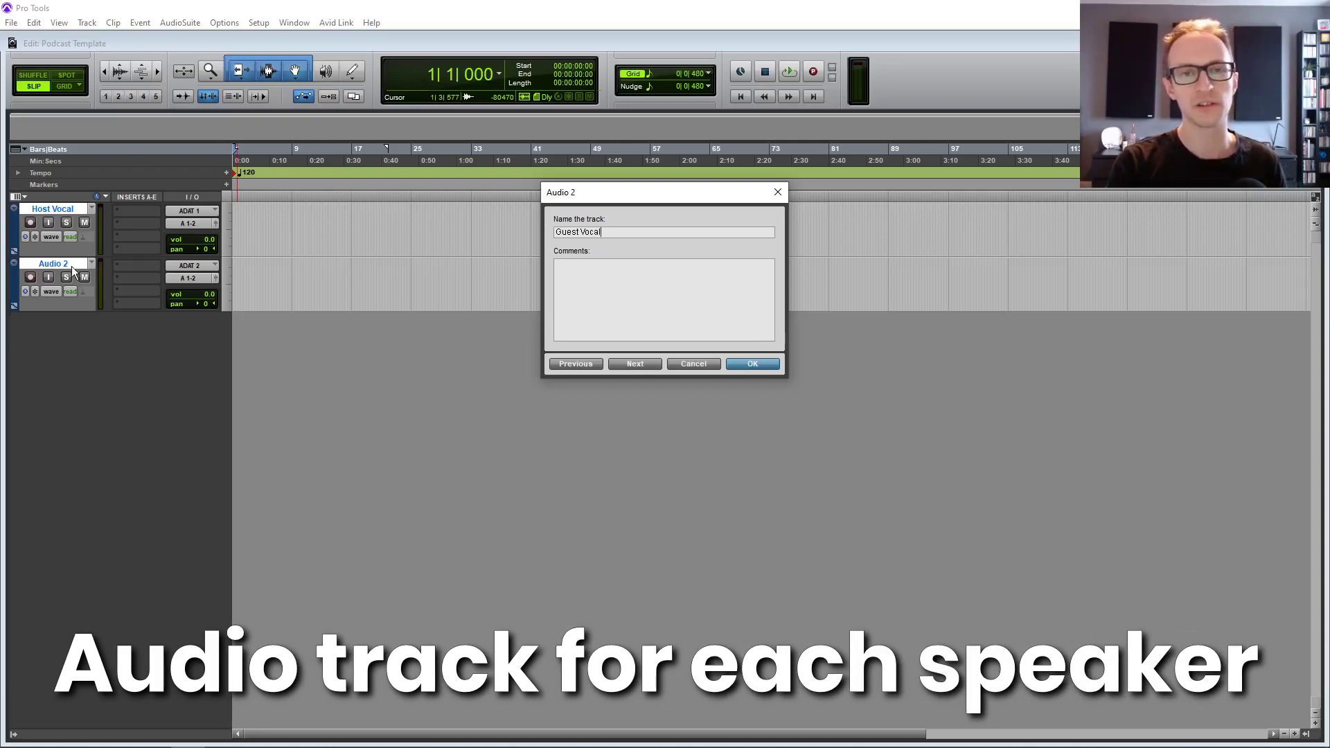
key(Return)
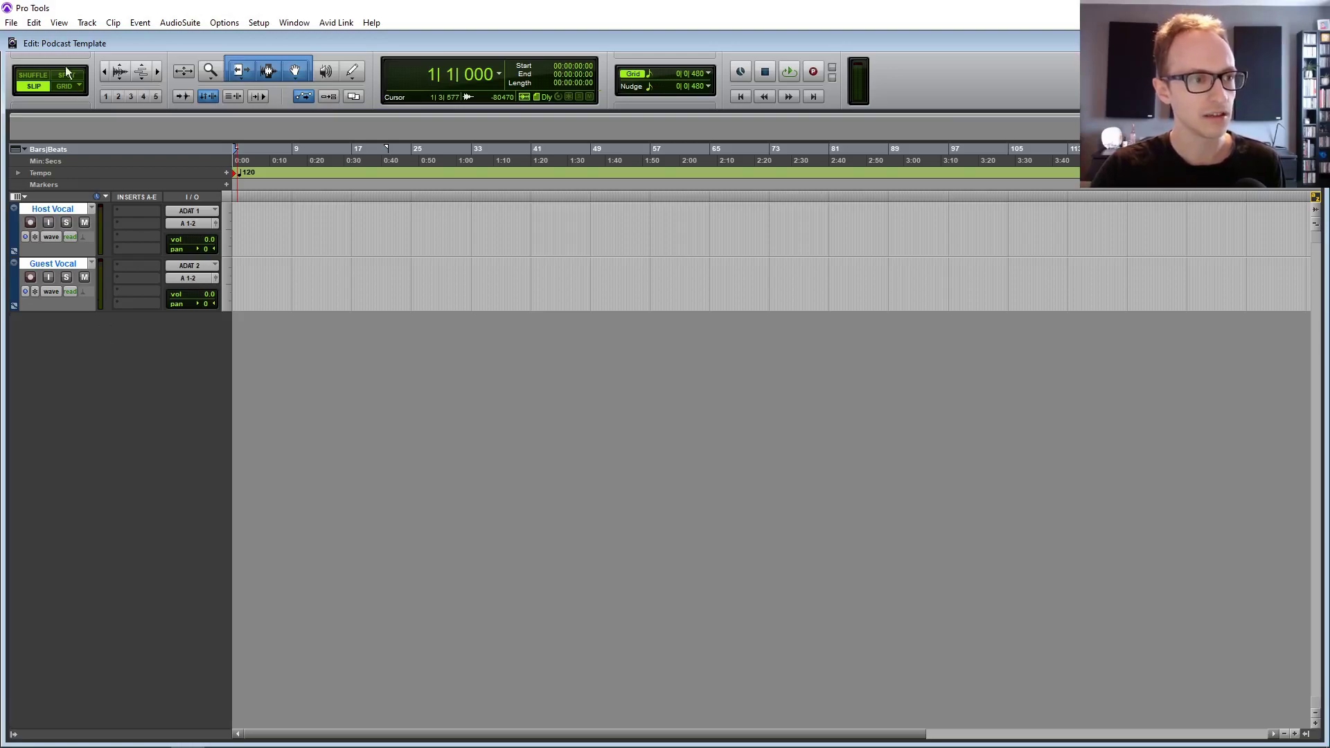
- Create two new stereo audio tracks from Track > New
click(83, 23)
click(89, 38)
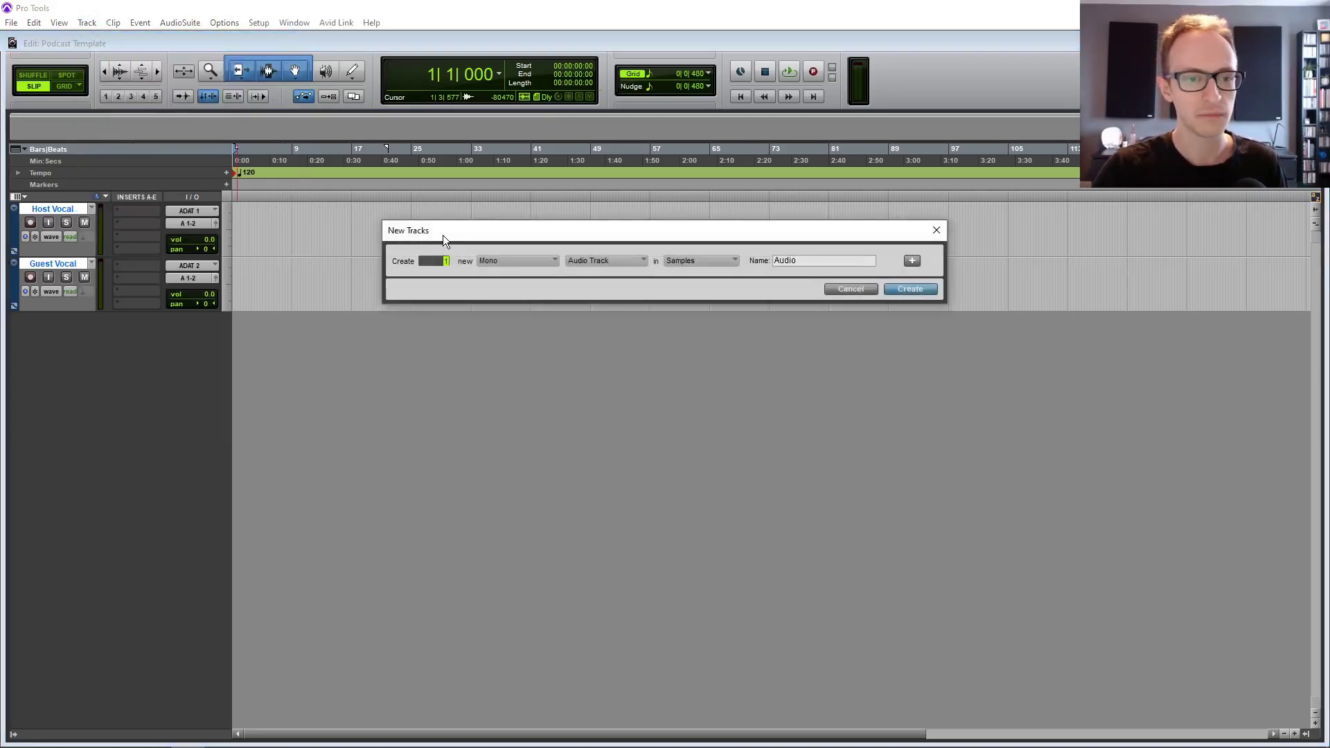
click(539, 259)
click(571, 278)
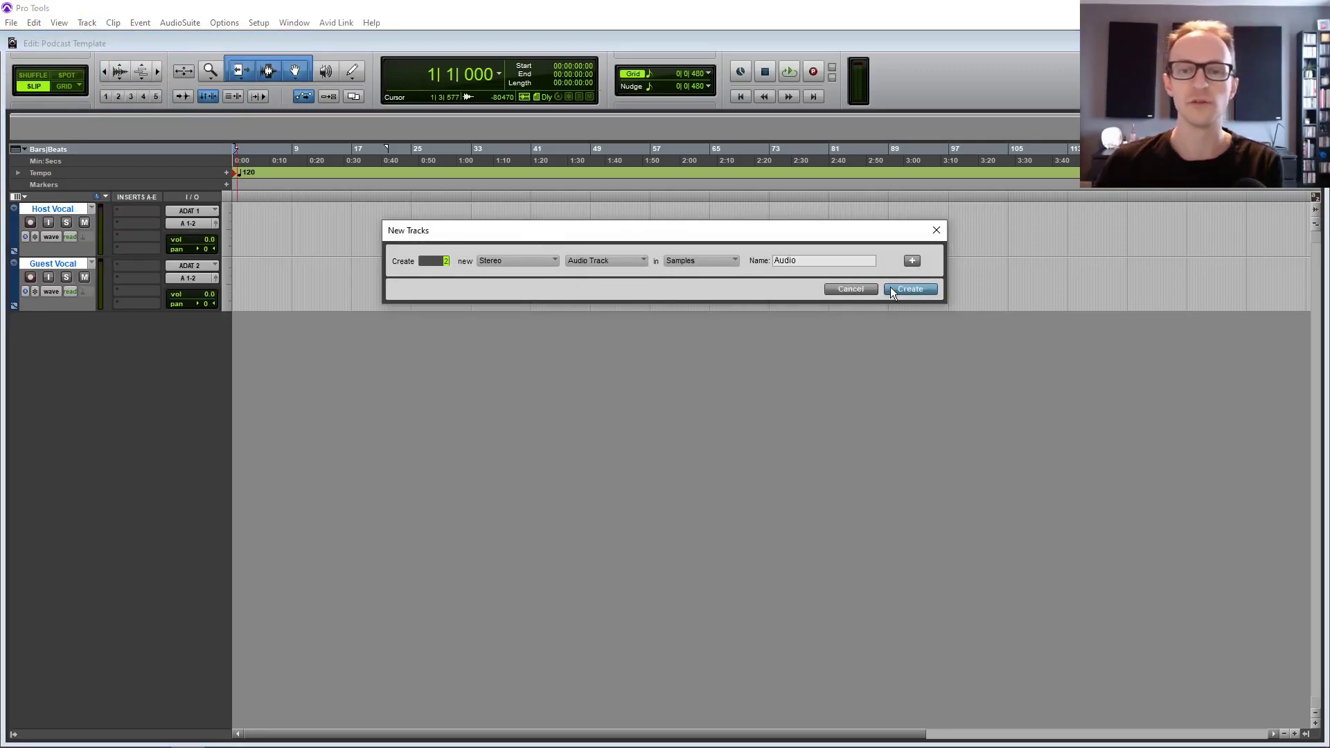
click(909, 289)
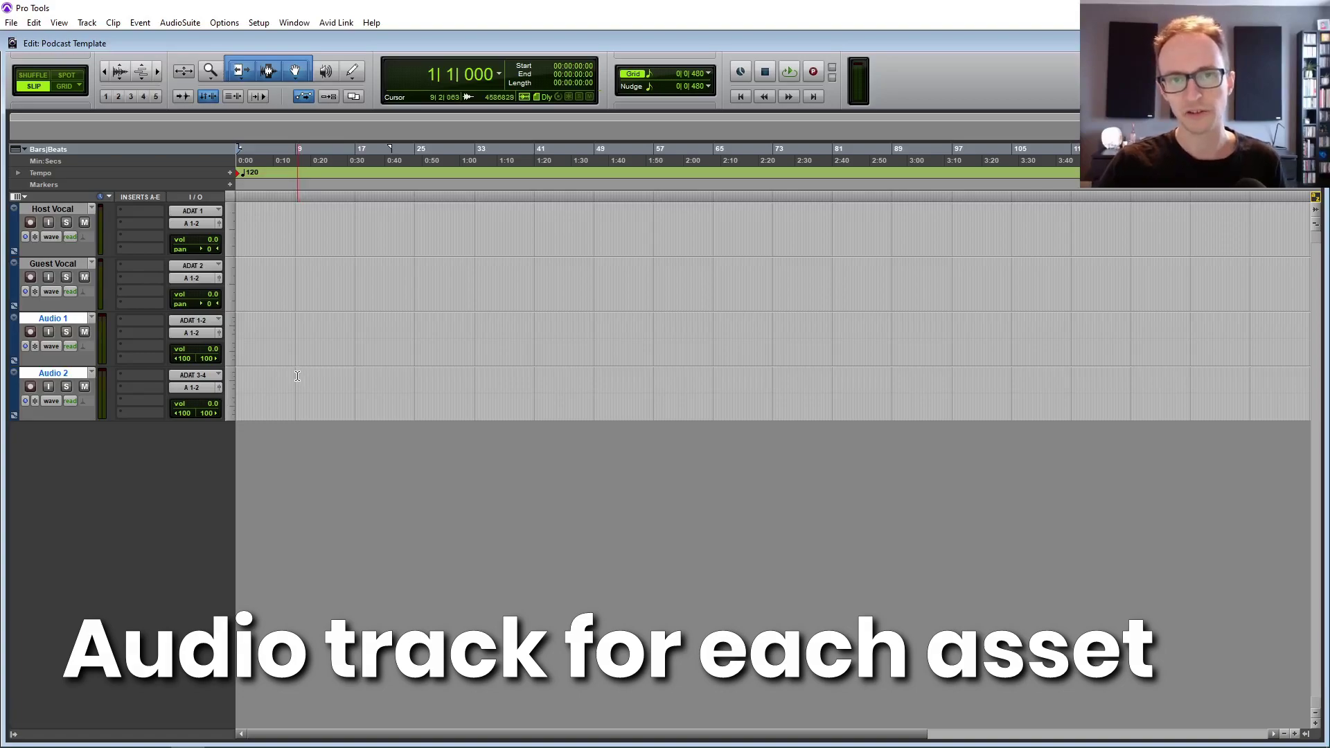
- Rename the two new stereo tracks Intro and Outro
click(74, 317)
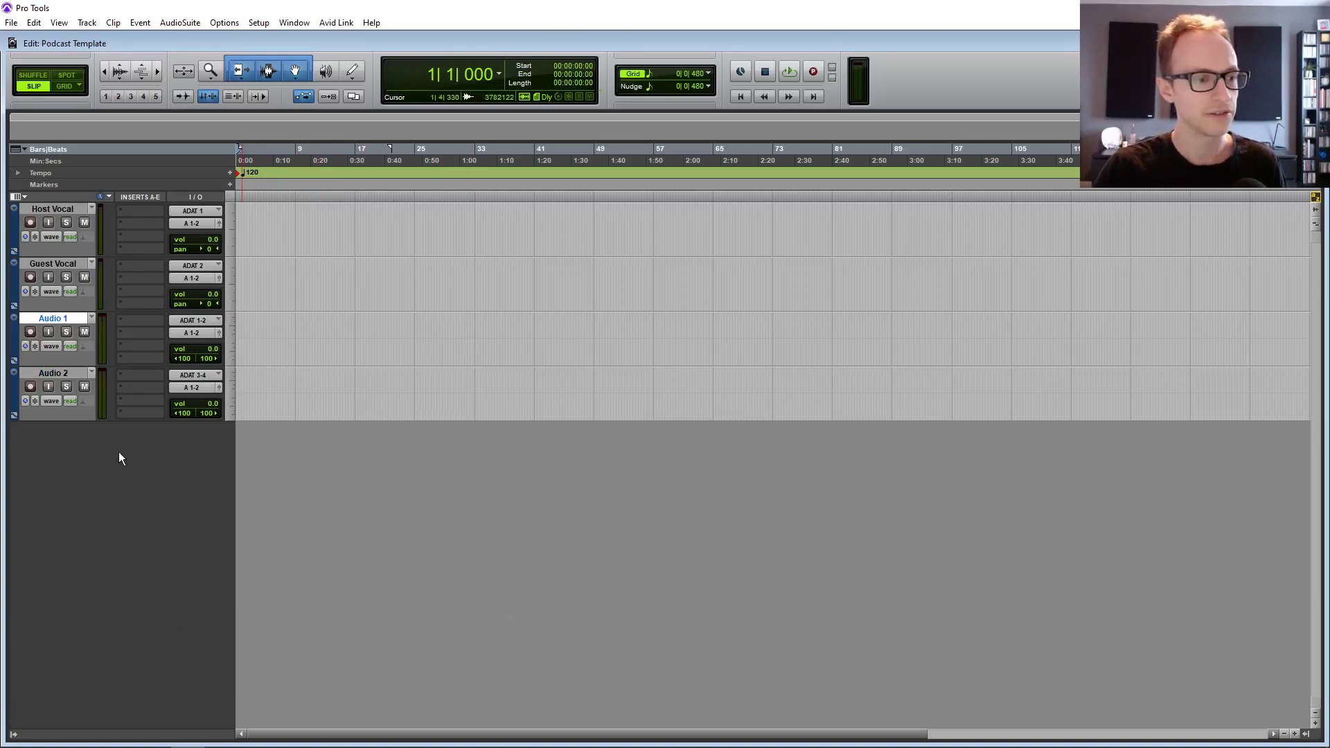
double_click(61, 320)
key(BackSpace)
text(Intro)
click(632, 363)
text(Outro)
key(Return)
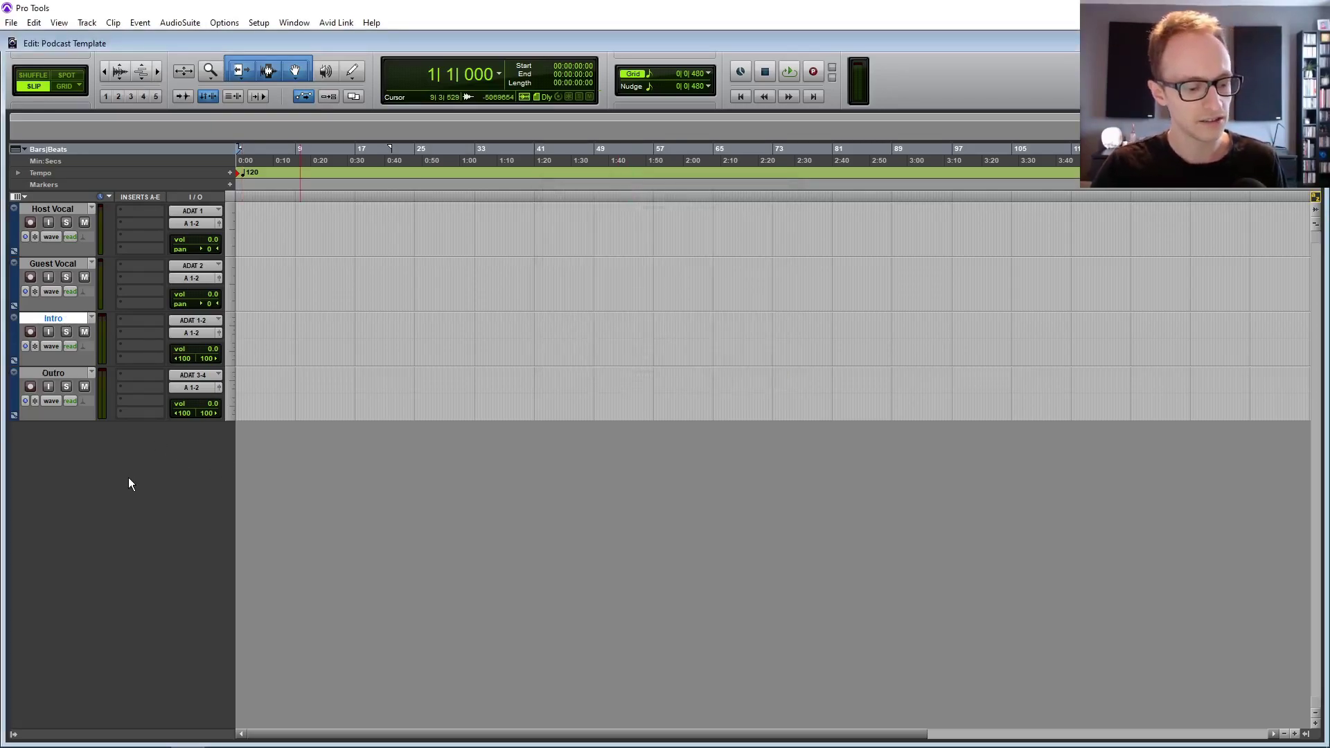
- Create a stereo master fader and drag Master 1 to the top of the track list
double_click(180, 482)
click(542, 260)
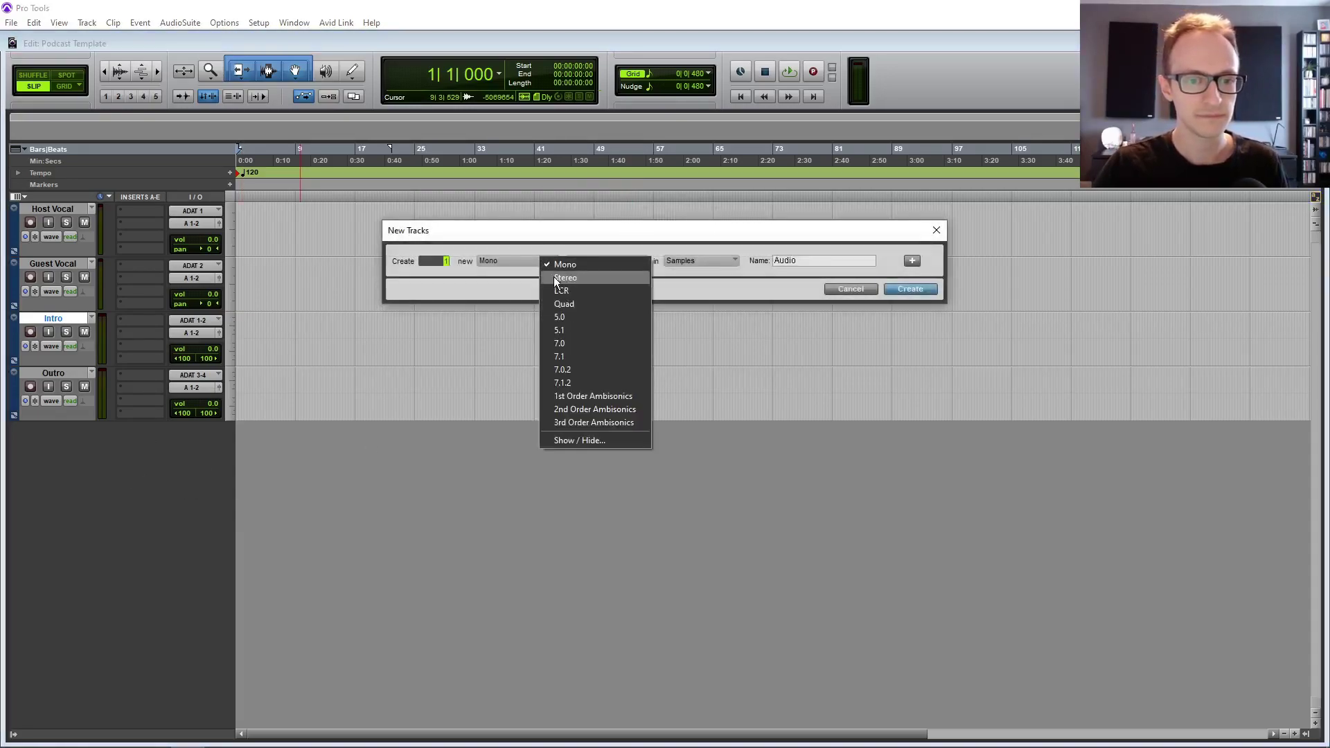
click(554, 278)
click(580, 261)
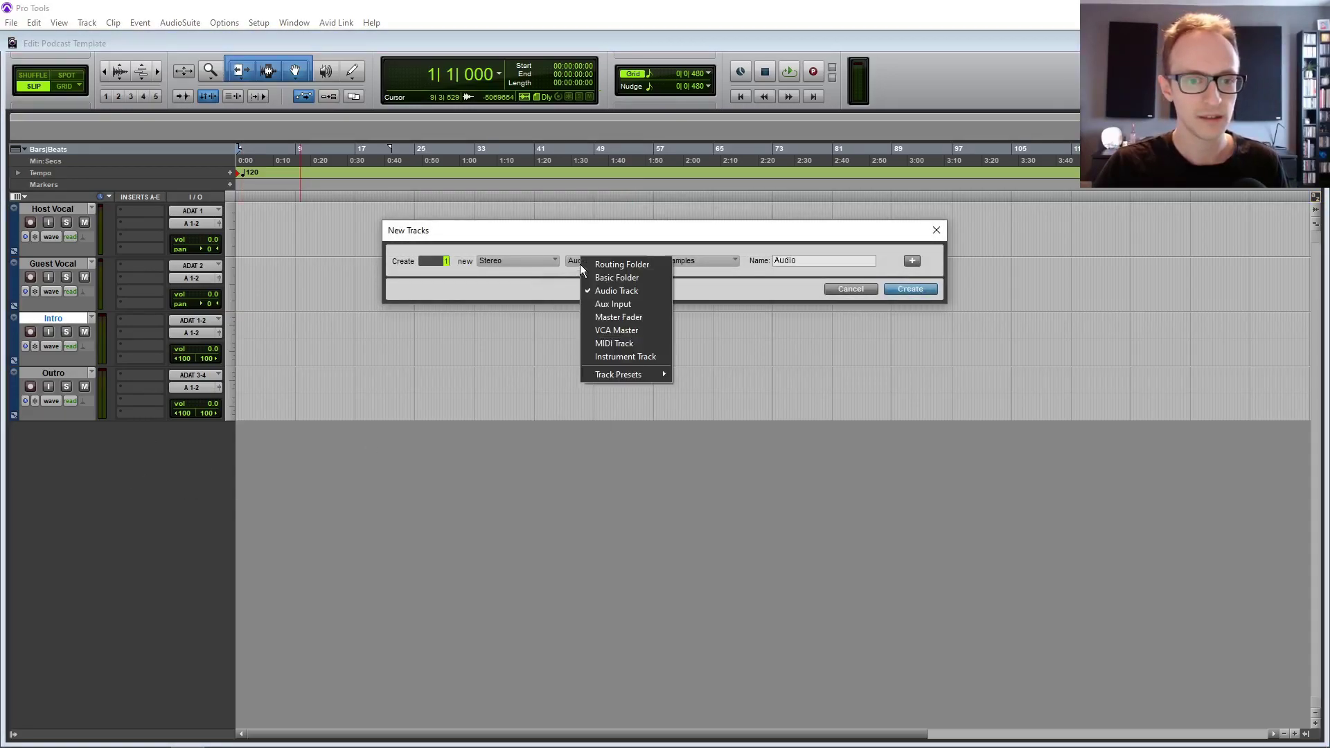
click(620, 319)
click(898, 288)
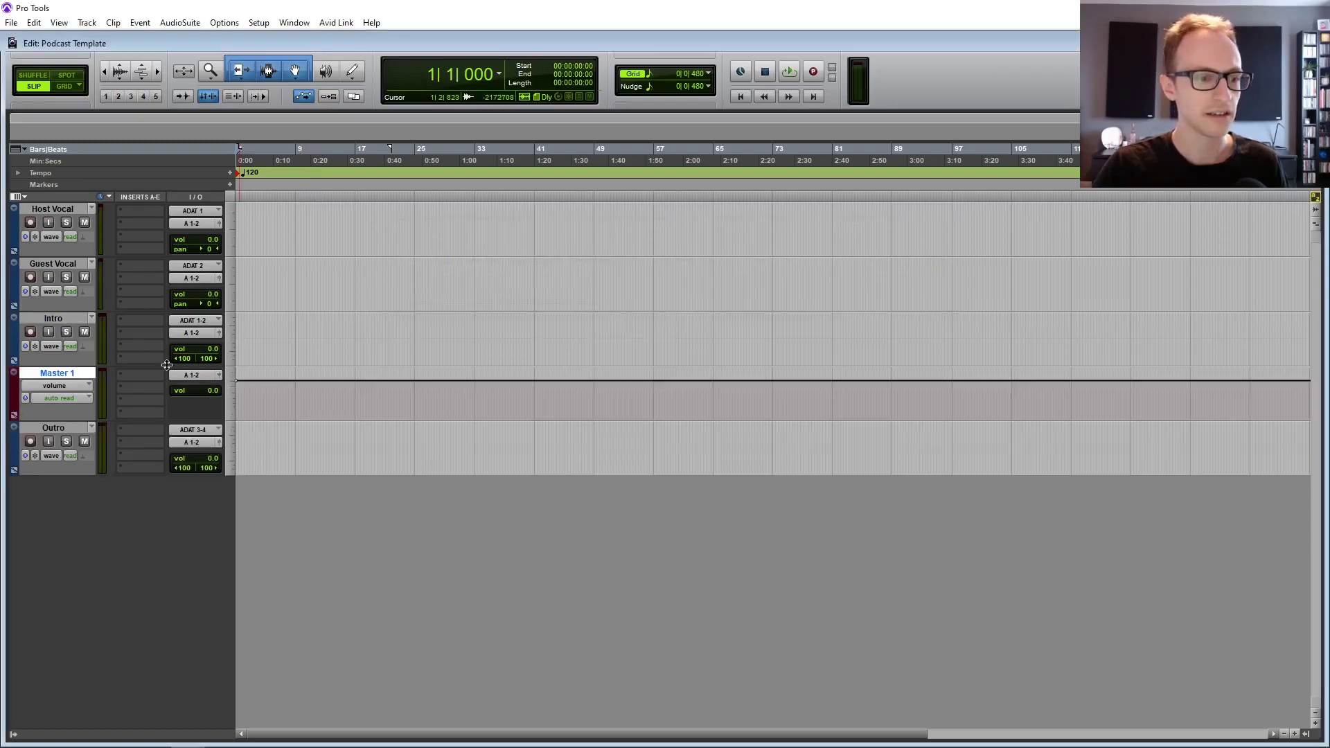
drag(53, 376, 73, 223)
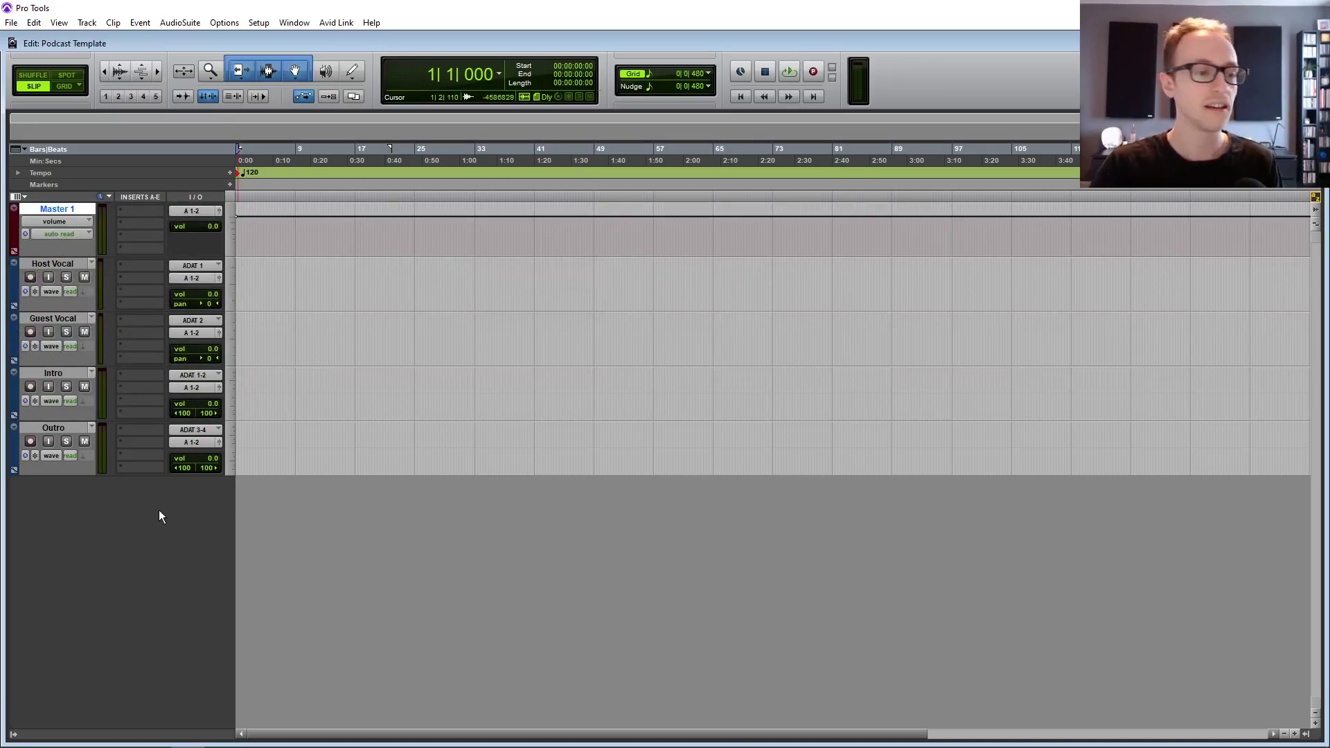
- Reopen New Tracks with the channel format set to Stereo, ready to pick the track type
key(ctrl+shift+n)
click(547, 260)
click(570, 291)
click(547, 261)
click(568, 277)
click(596, 262)
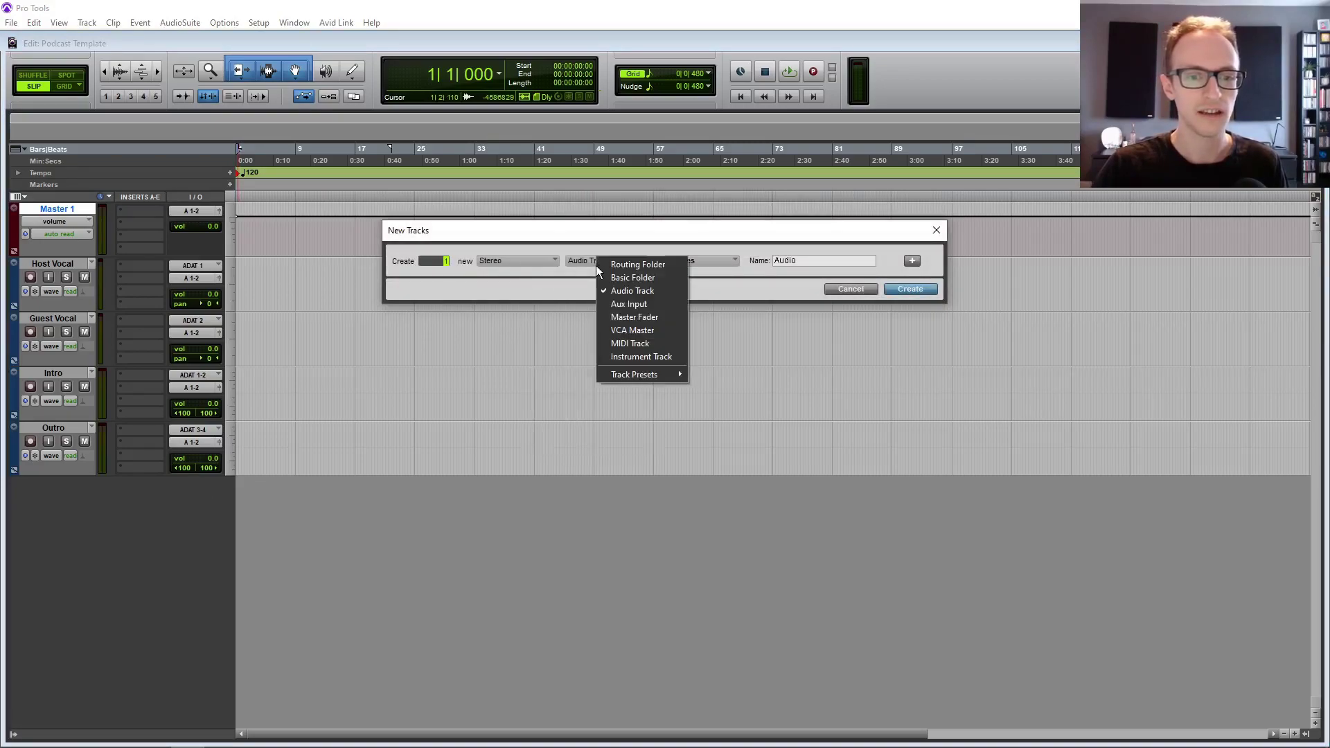
click(642, 304)
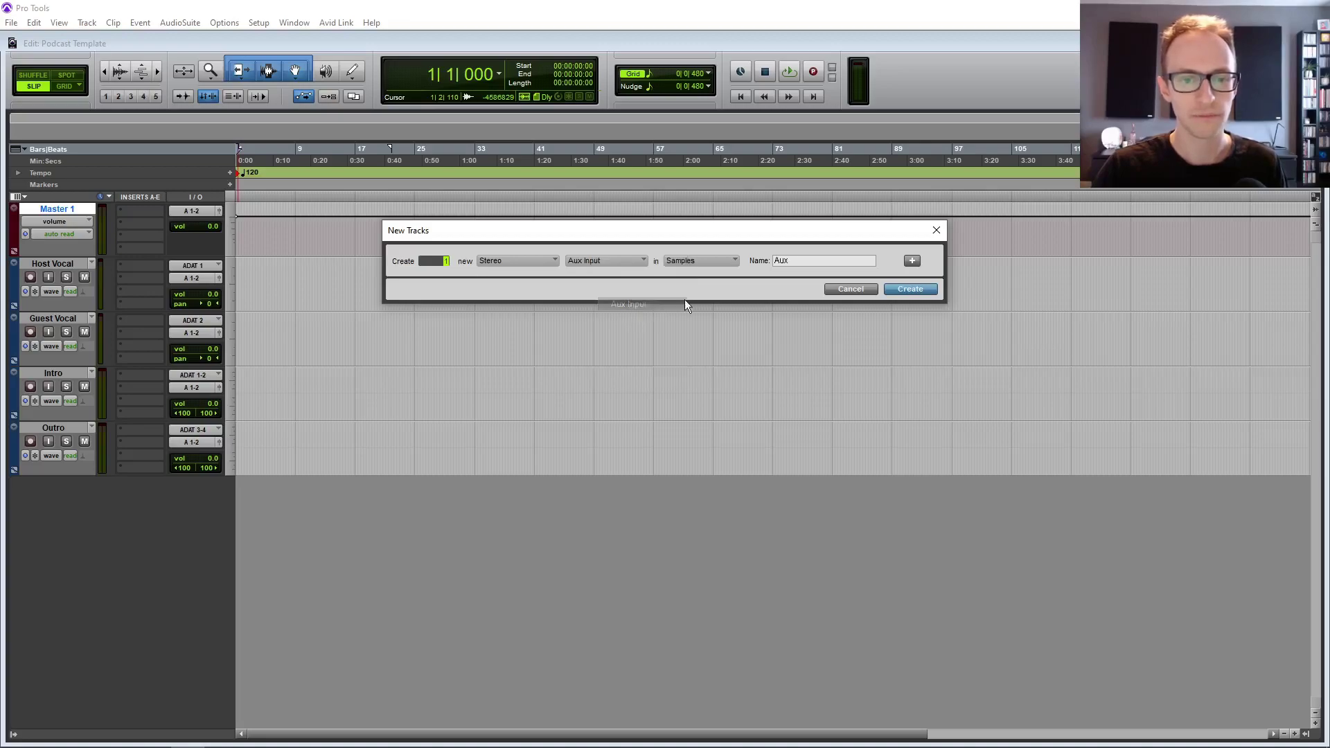
click(902, 291)
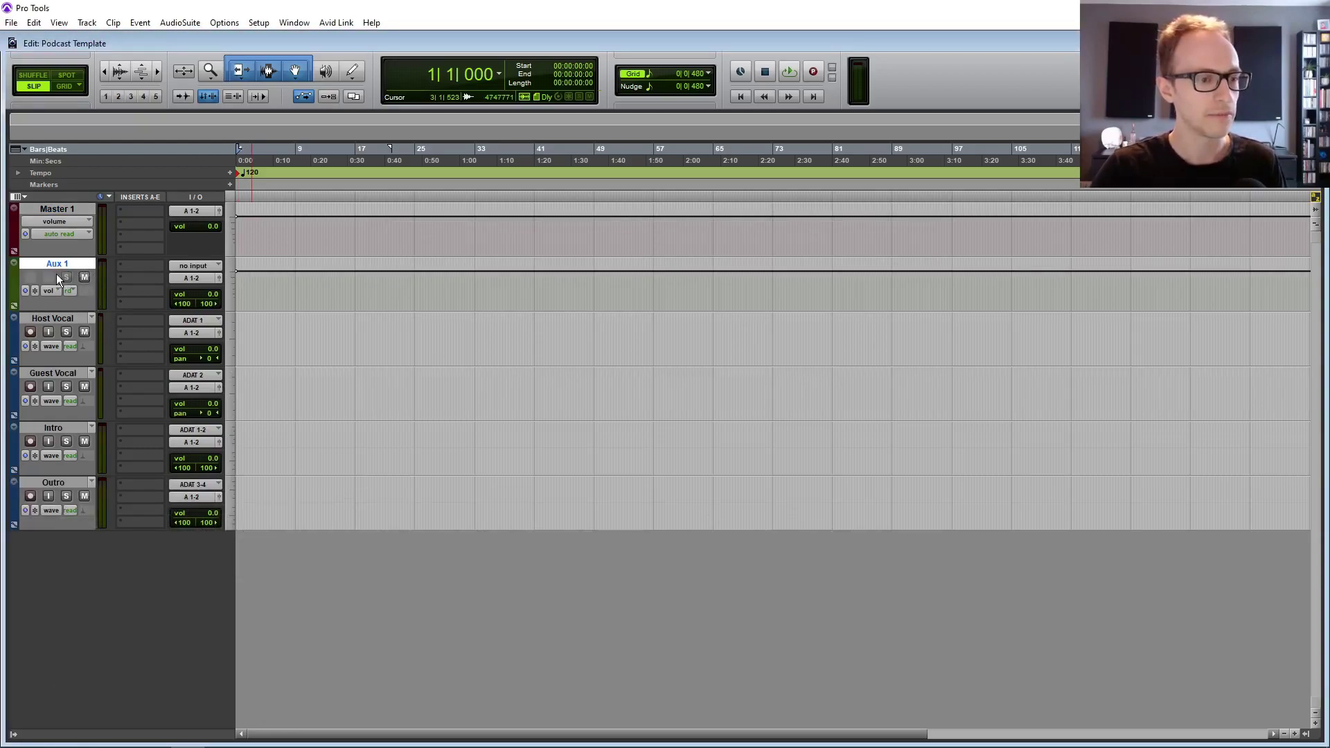
click(74, 318)
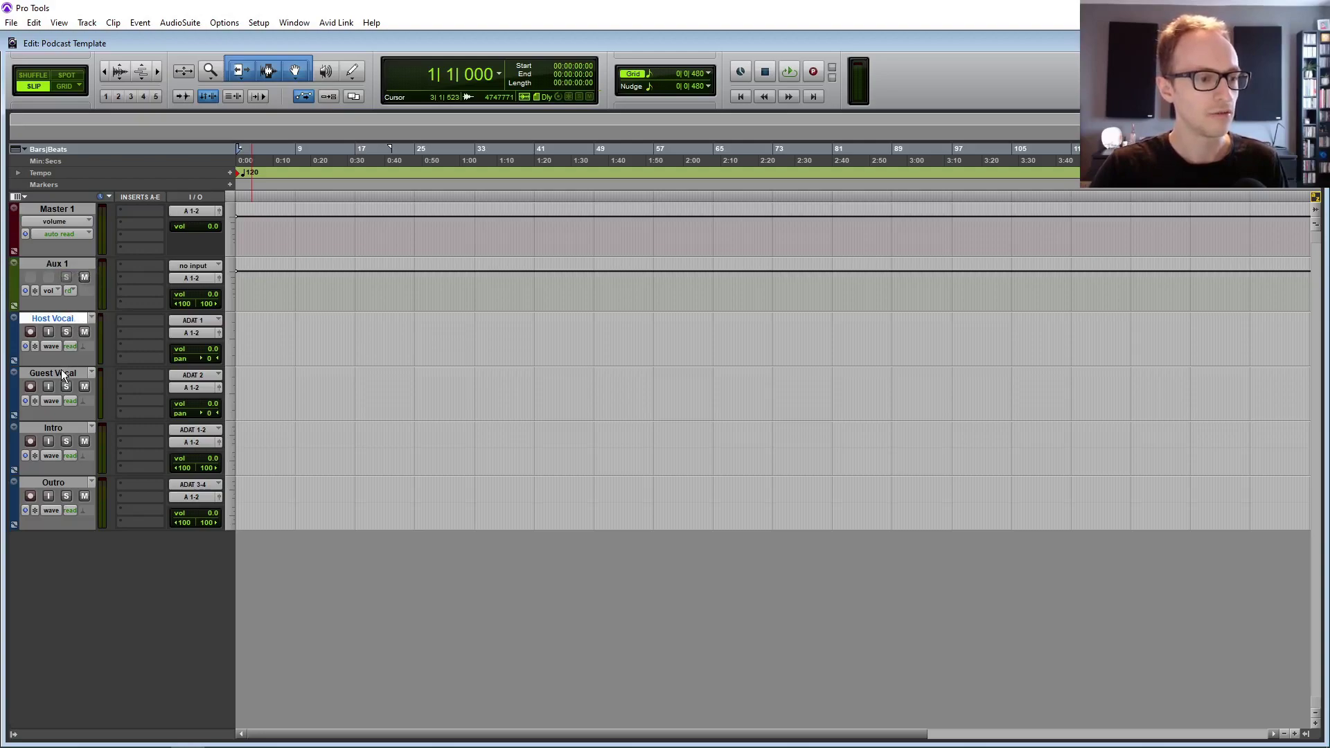
key(semicolon)
click(51, 316)
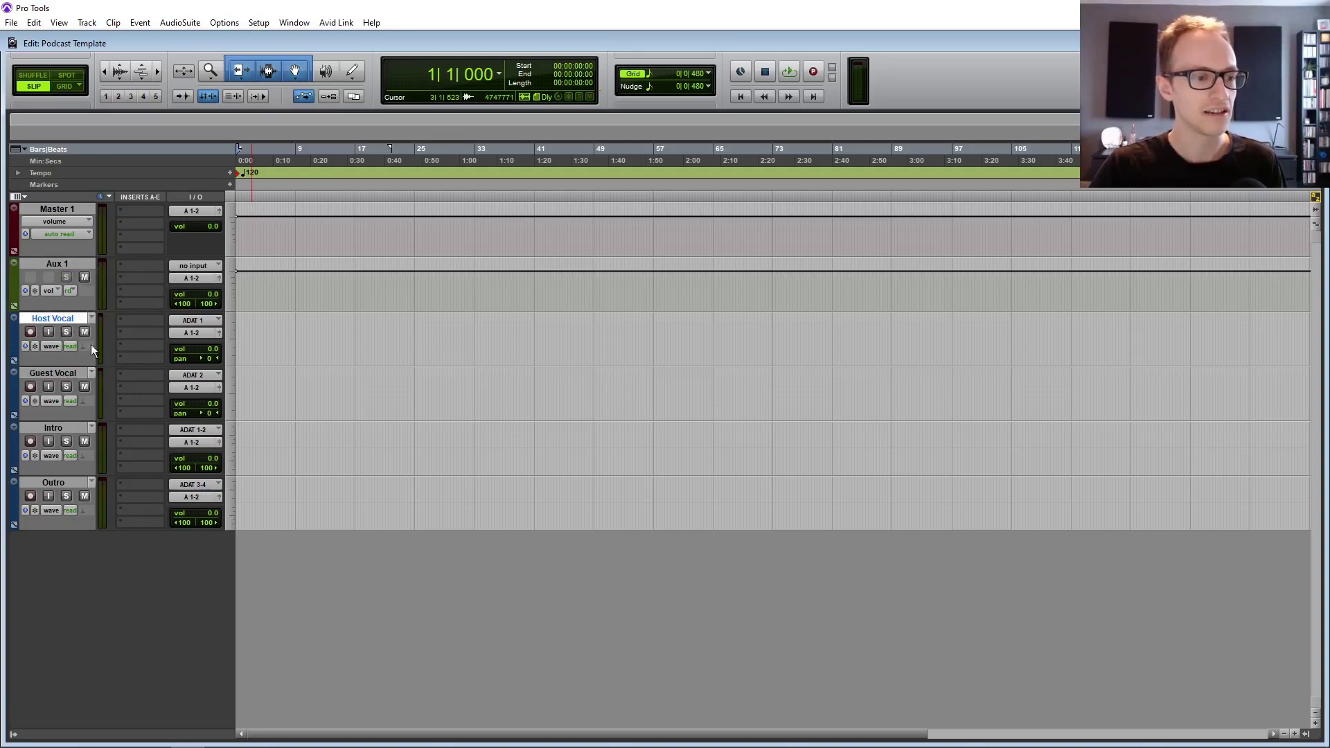
click(56, 268)
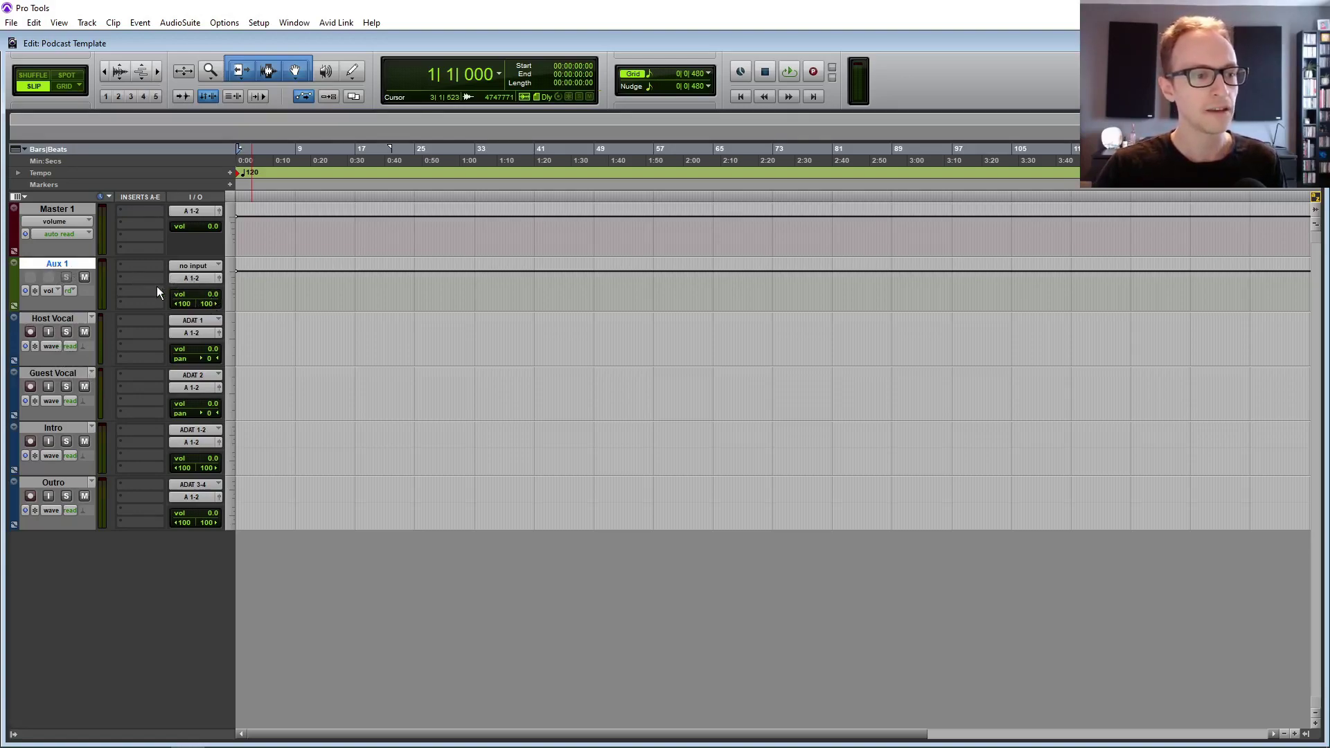
click(60, 320)
click(56, 374)
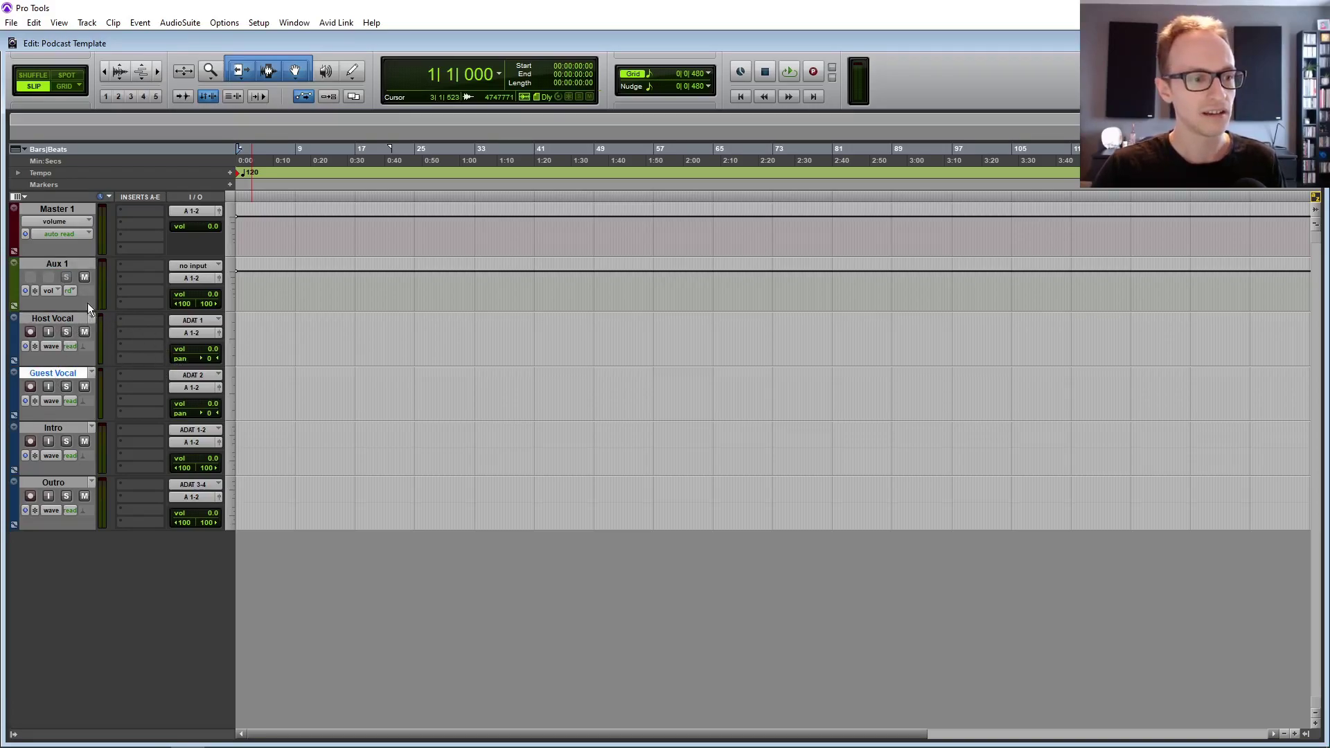
- Rename Aux 1 to VOCALS and set its input to the VOCALS bus
click(69, 265)
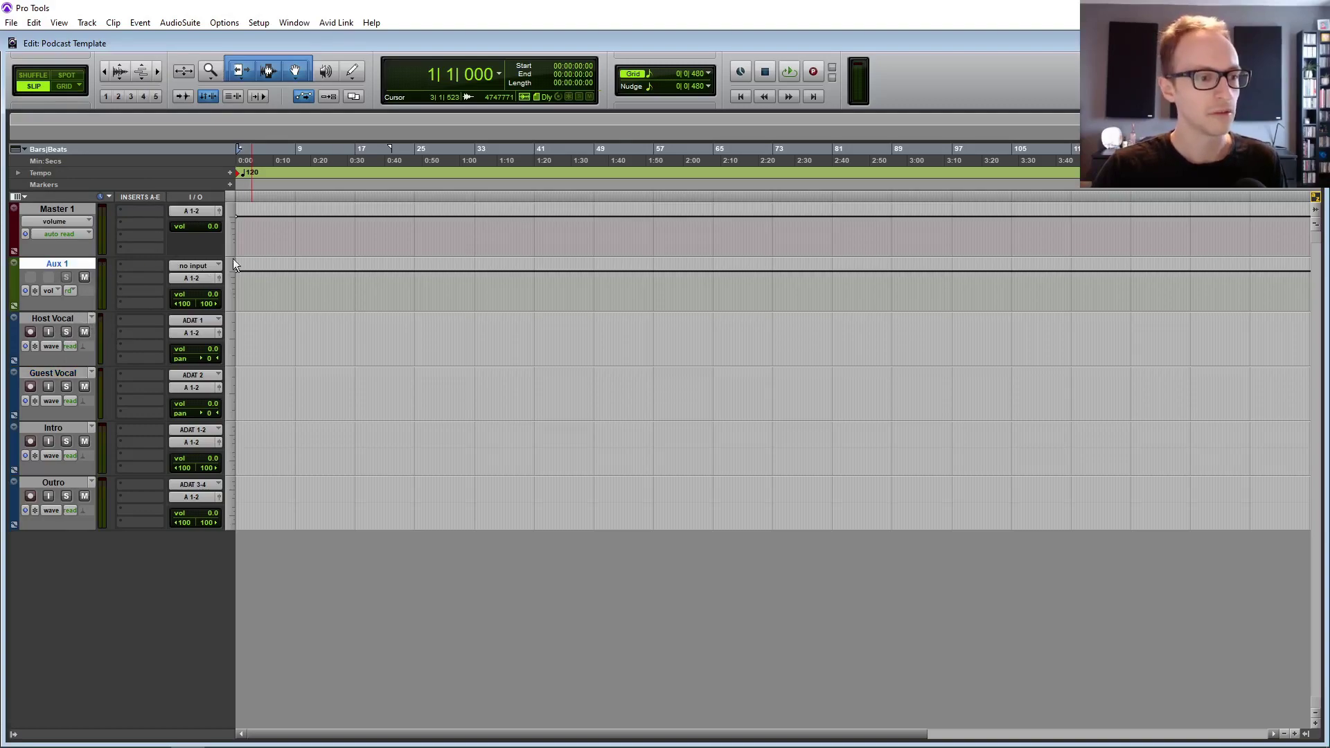
double_click(75, 265)
text(VOCALS)
key(Return)
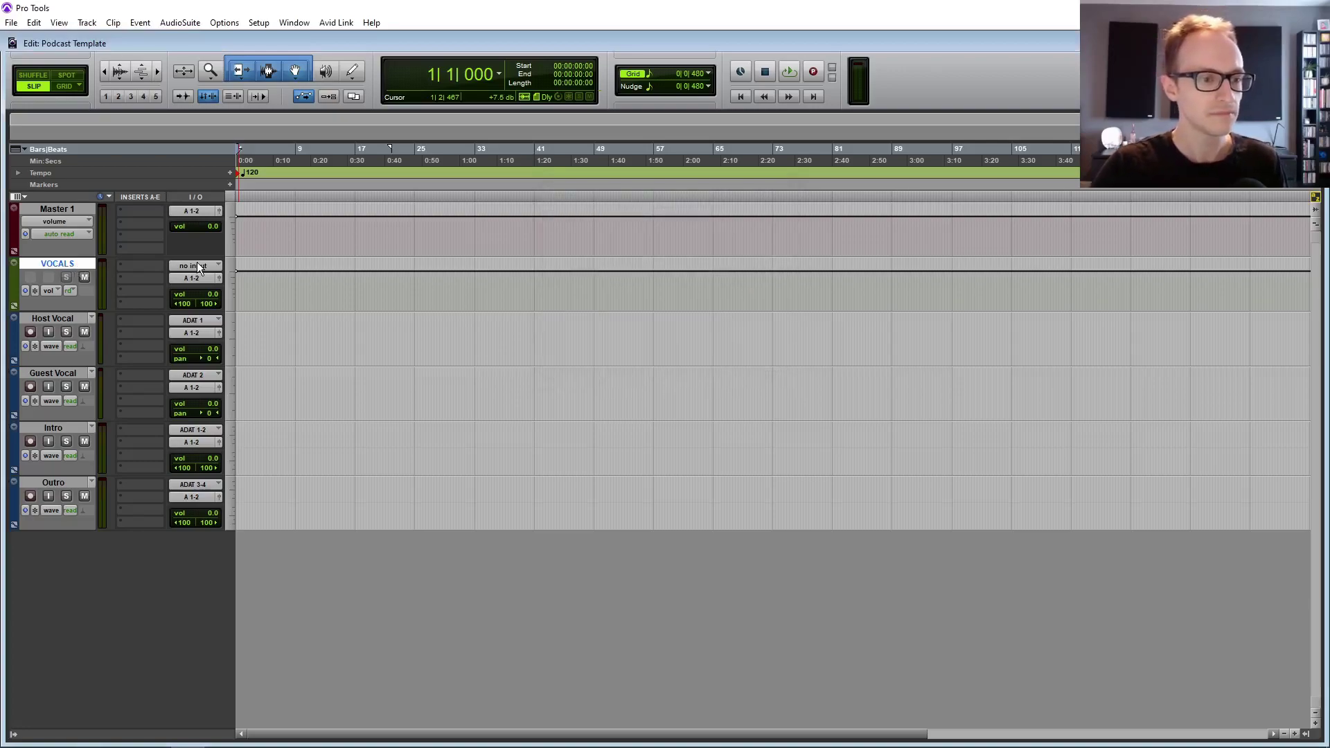
click(198, 266)
mouse_move(258, 317)
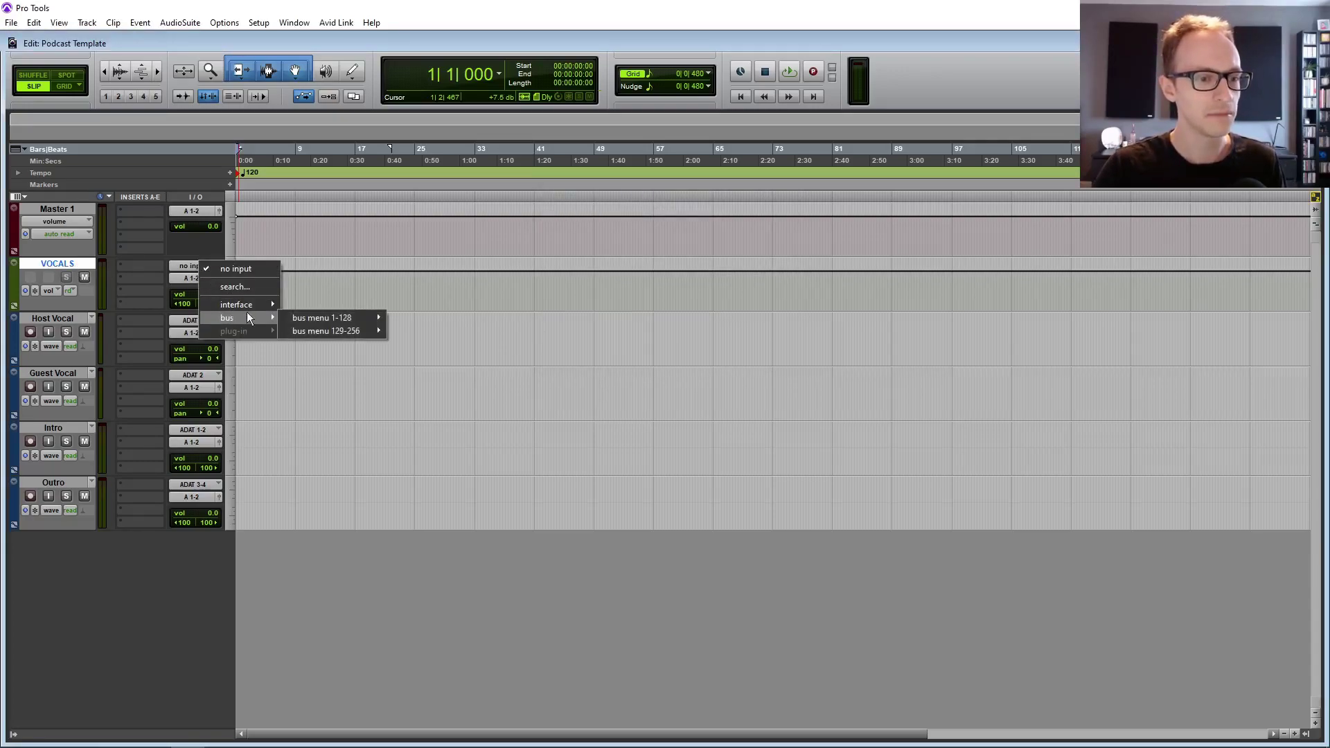
mouse_move(302, 316)
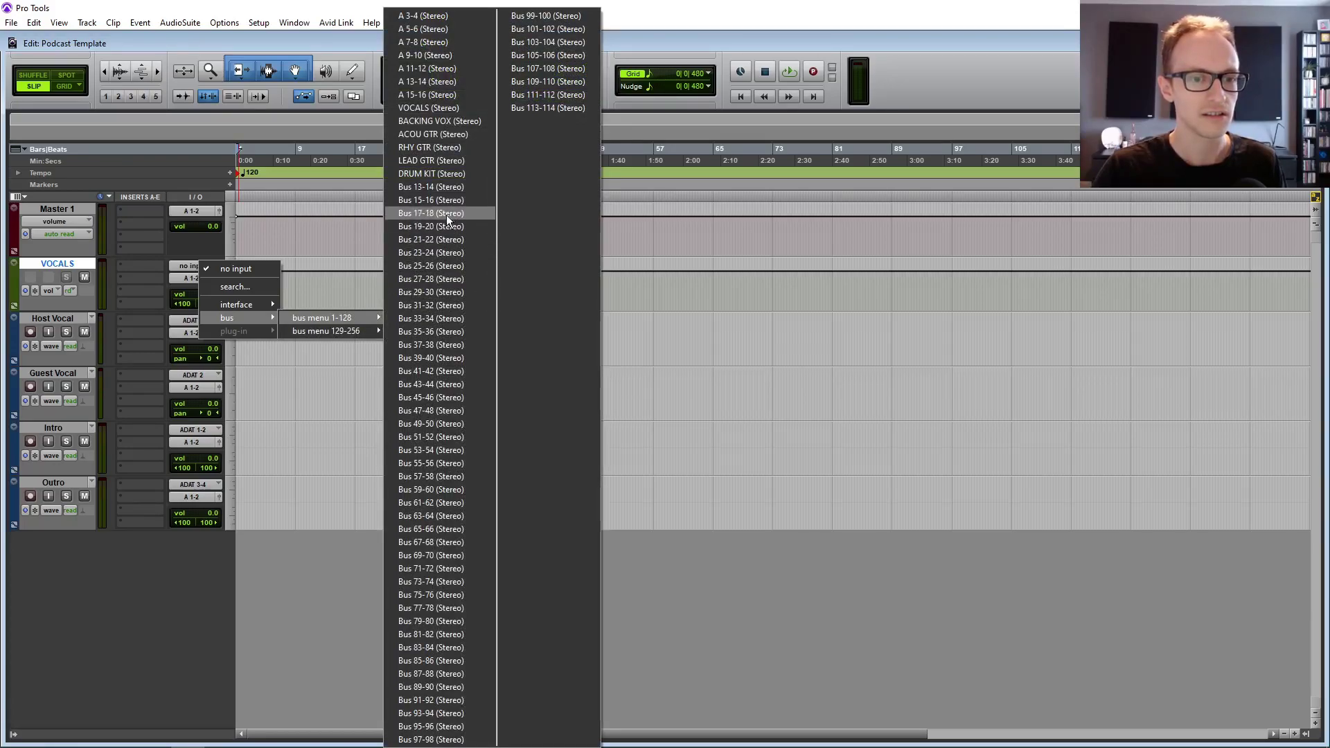
click(443, 106)
- Route the Host Vocal and Guest Vocal outputs to the VOCALS bus
click(57, 318)
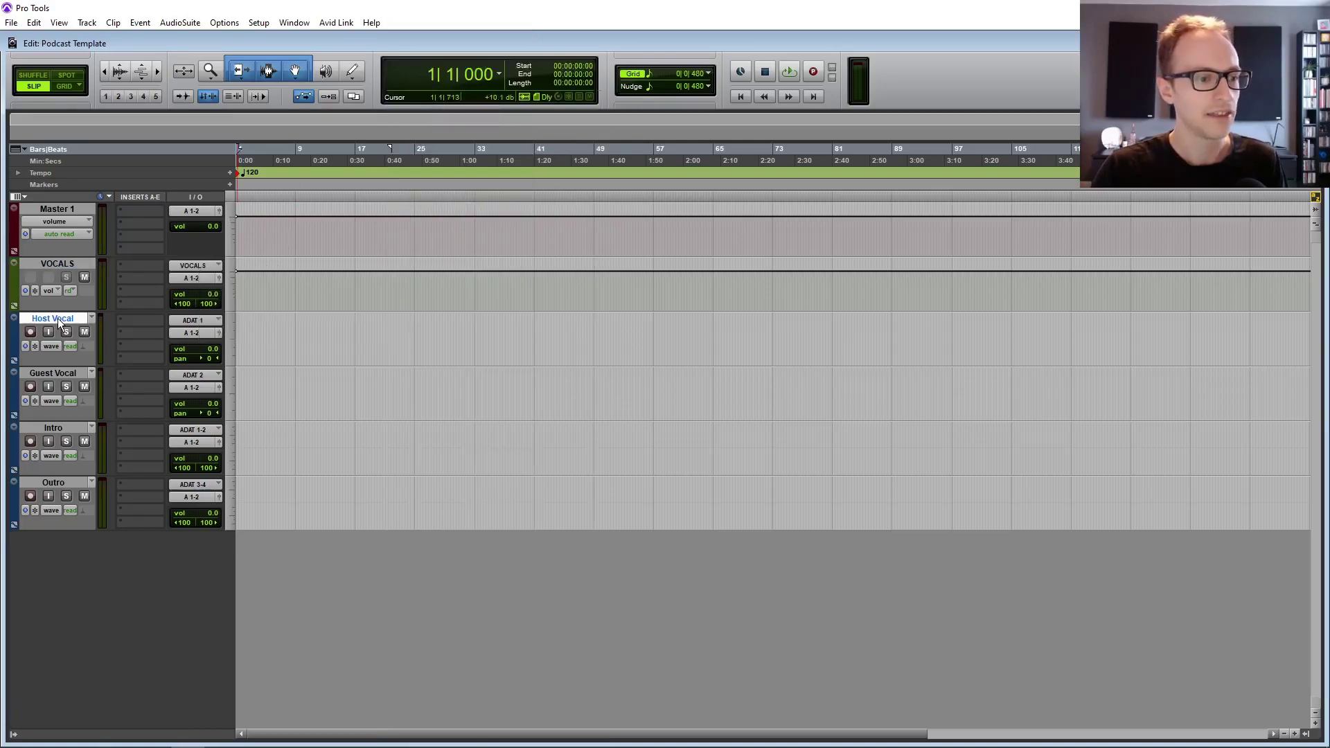
click(62, 373)
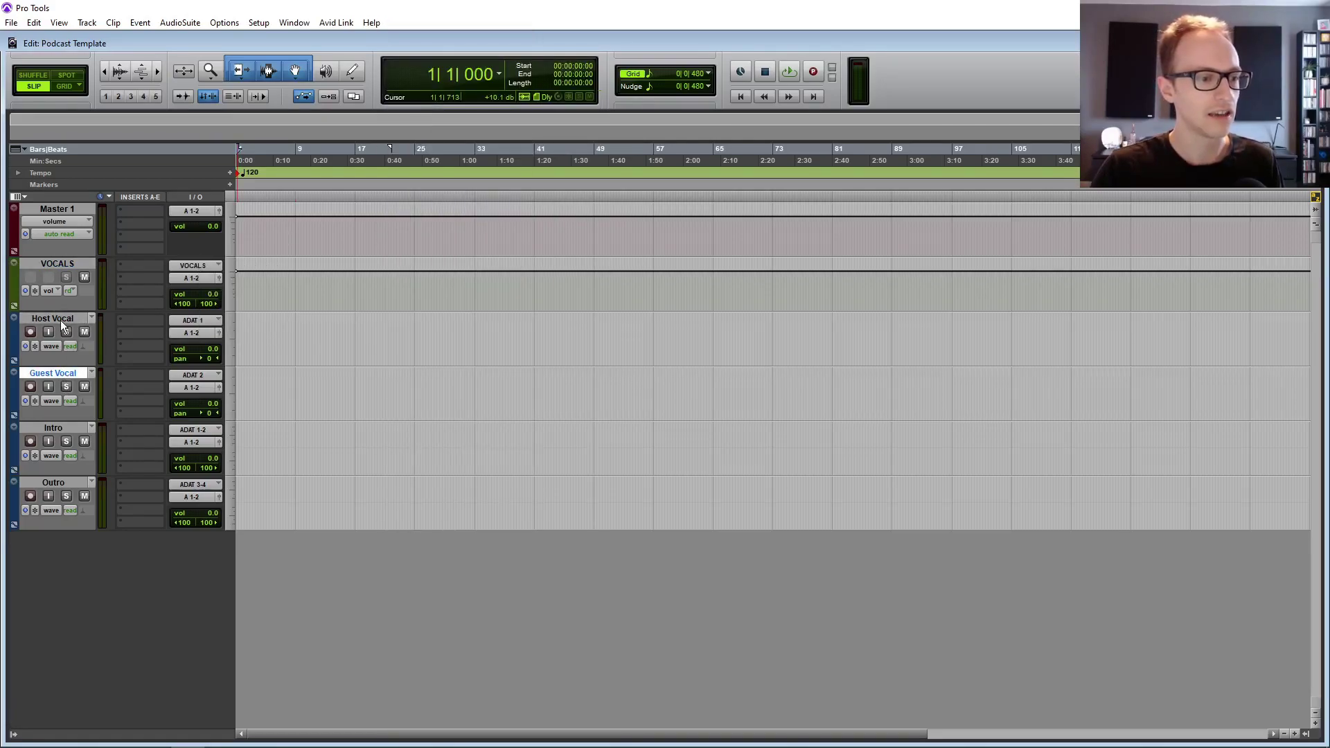
click(60, 320)
click(66, 376)
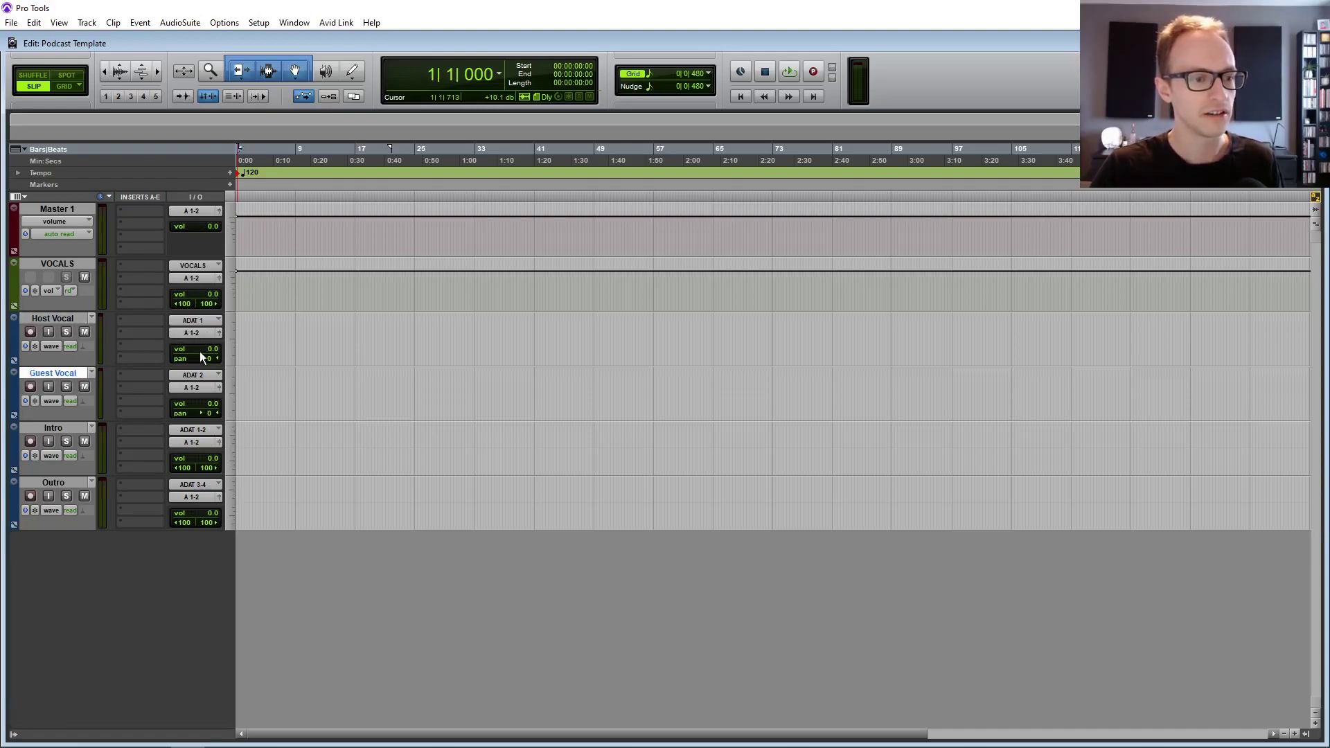
click(197, 334)
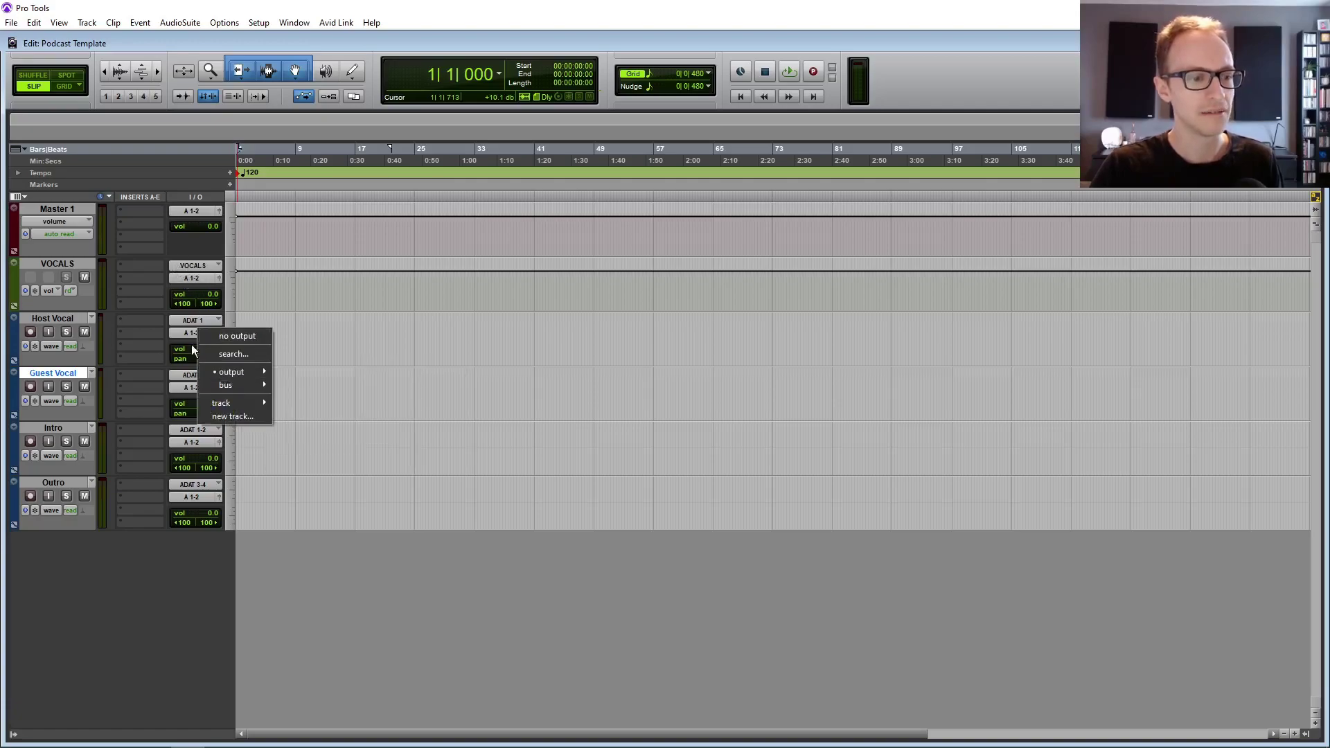
mouse_move(225, 383)
mouse_move(336, 385)
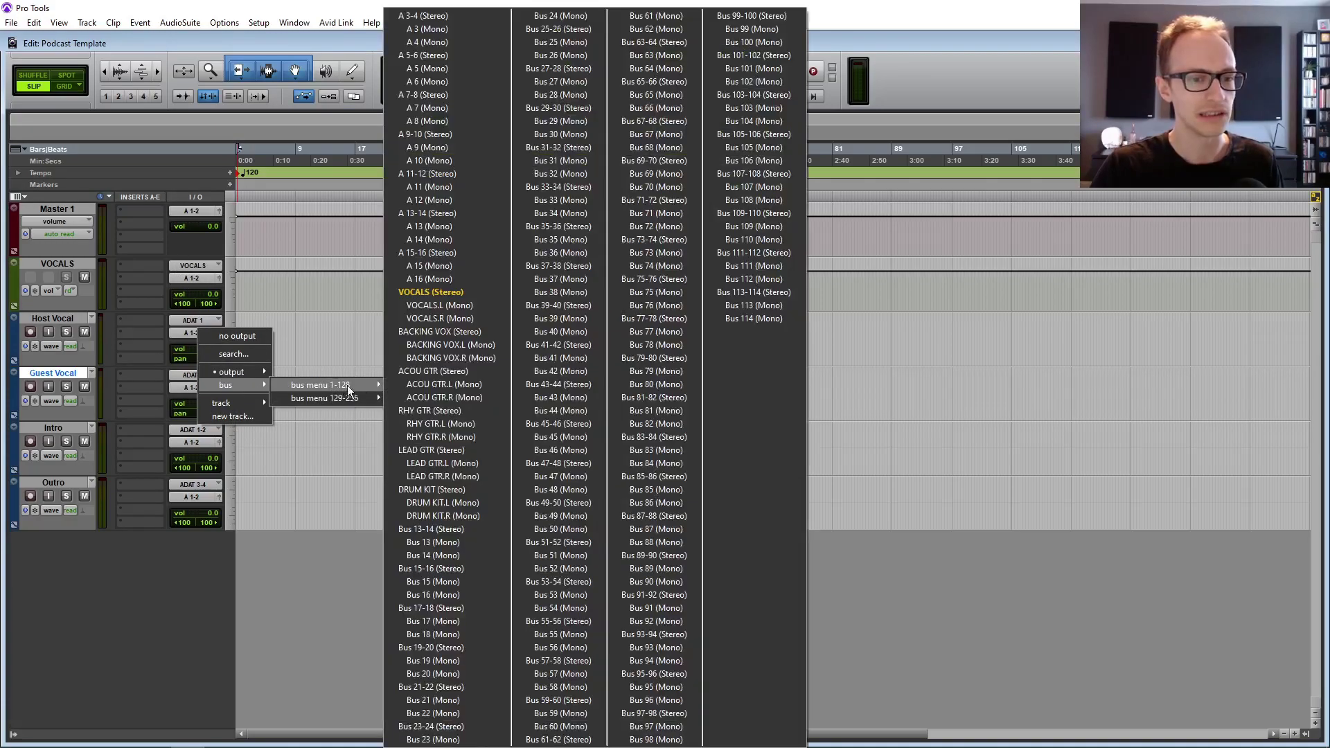
click(490, 294)
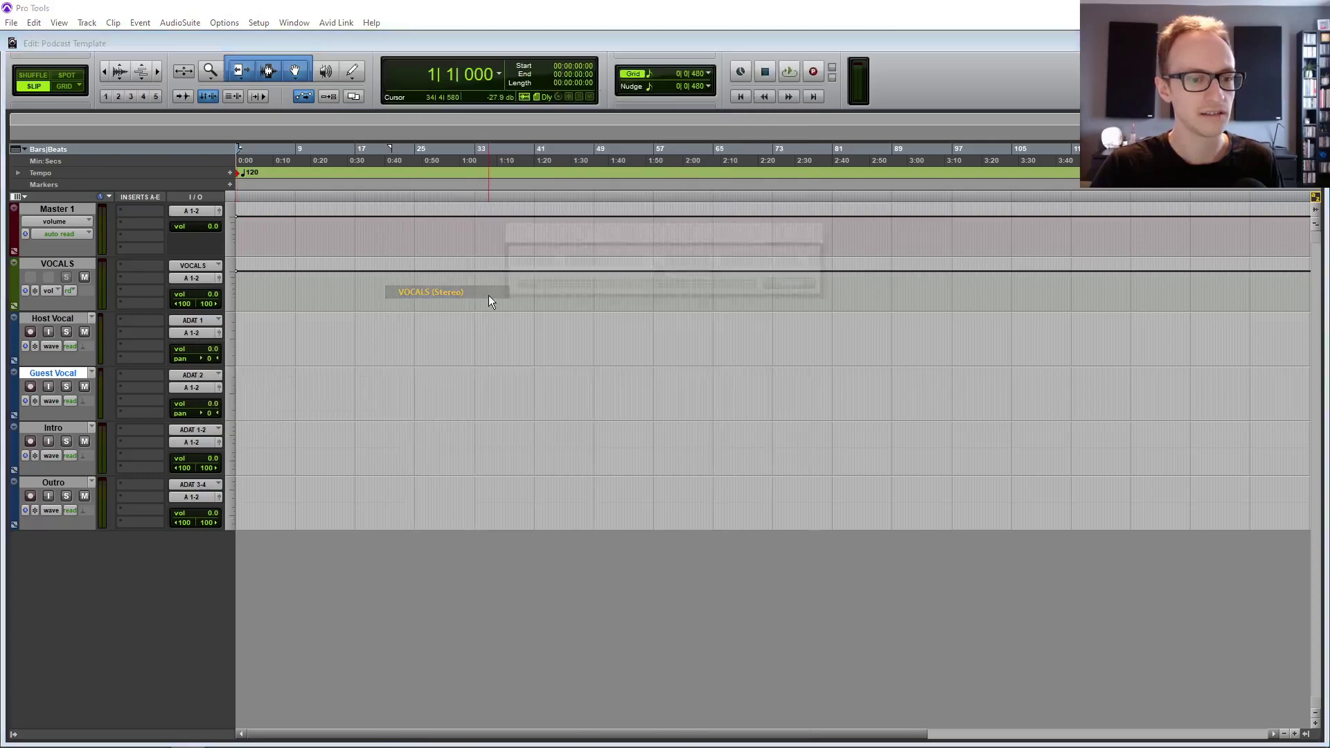
click(198, 388)
mouse_move(217, 438)
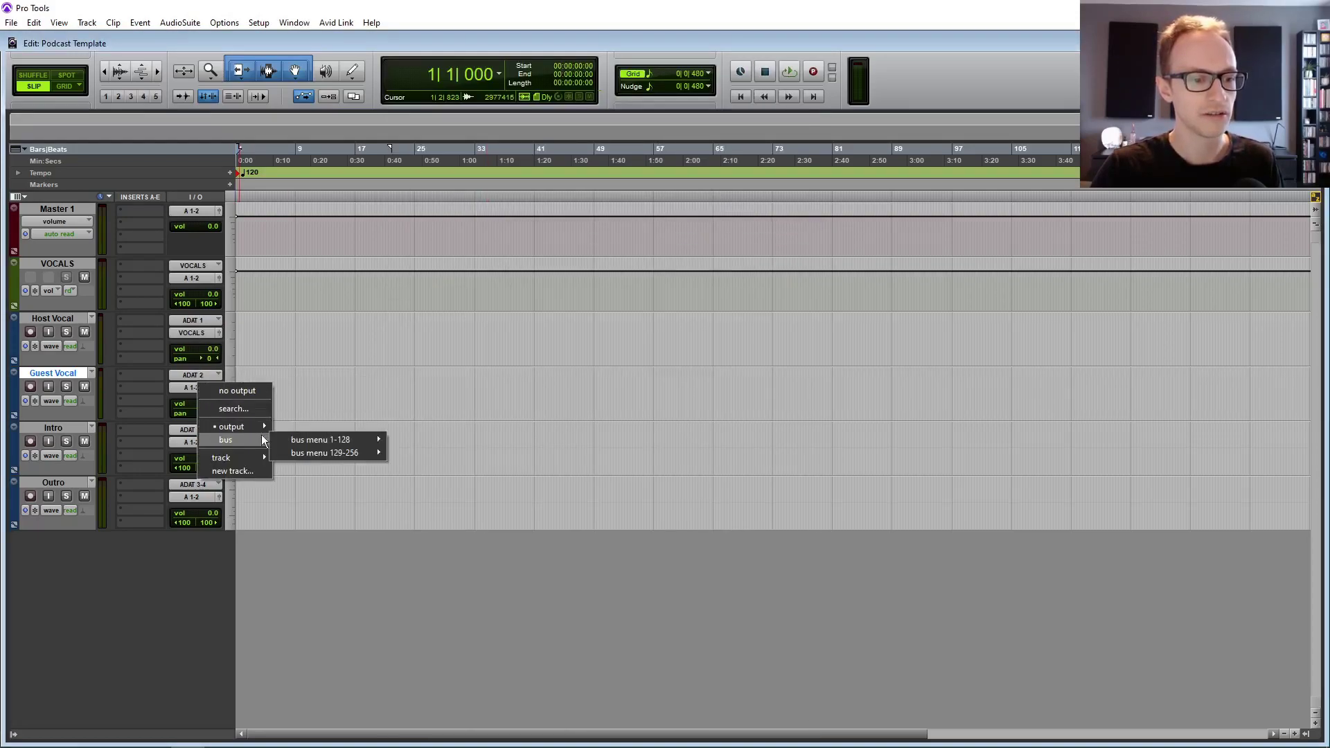
mouse_move(294, 439)
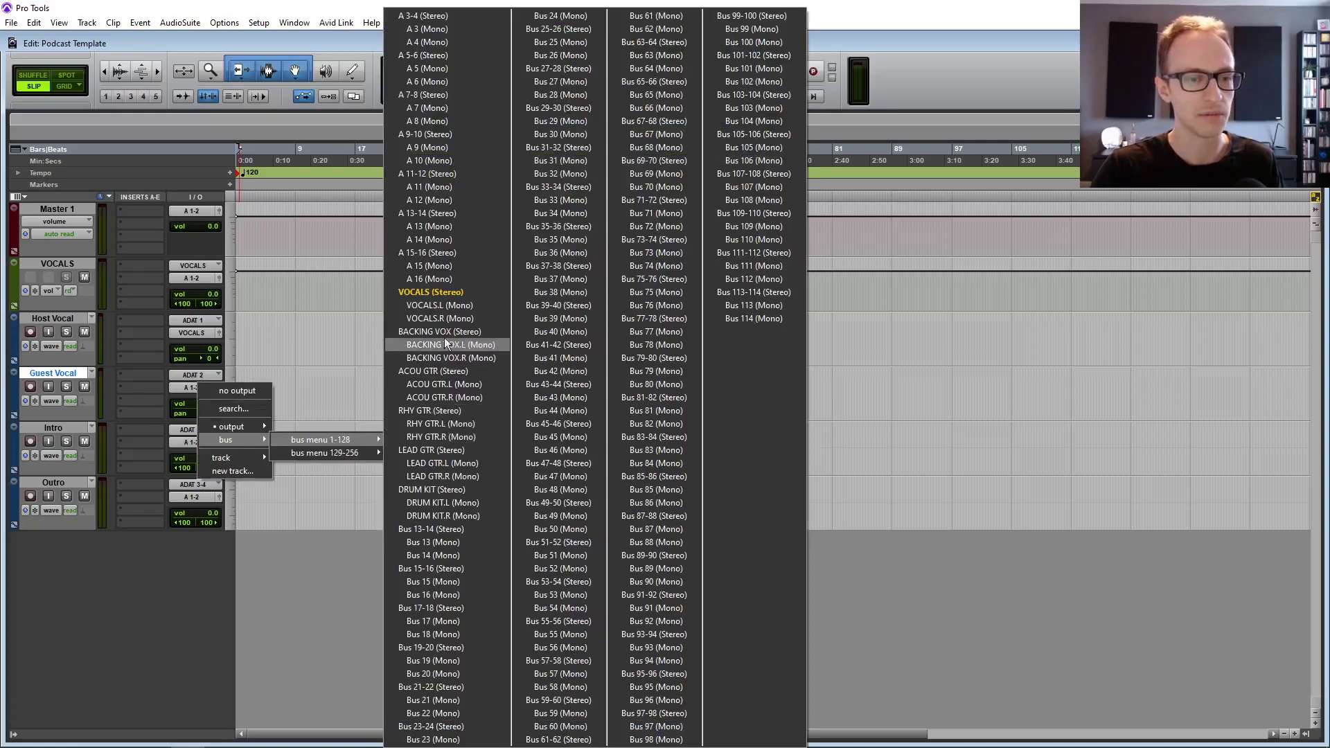
click(447, 293)
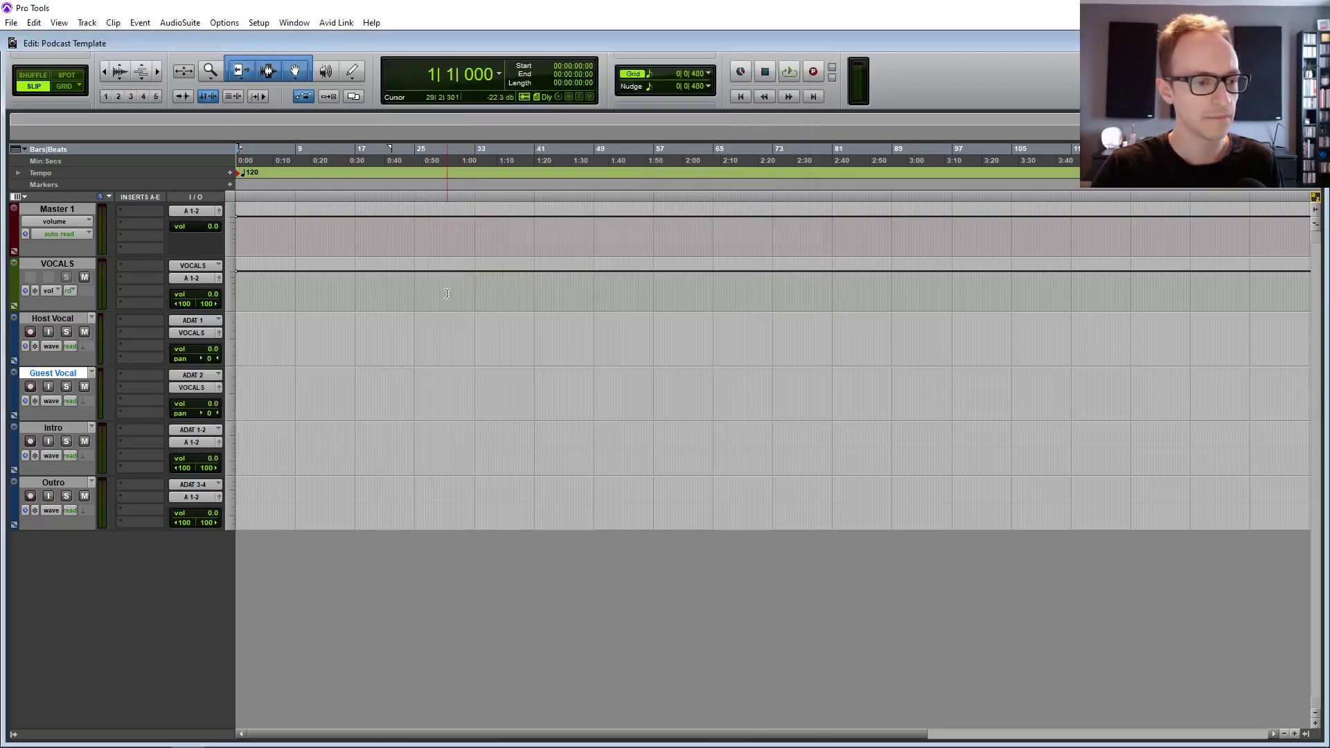
- Place the insertion point at bar 12 and select the VOCALS, Host Vocal and Guest Vocal tracks
click(325, 355)
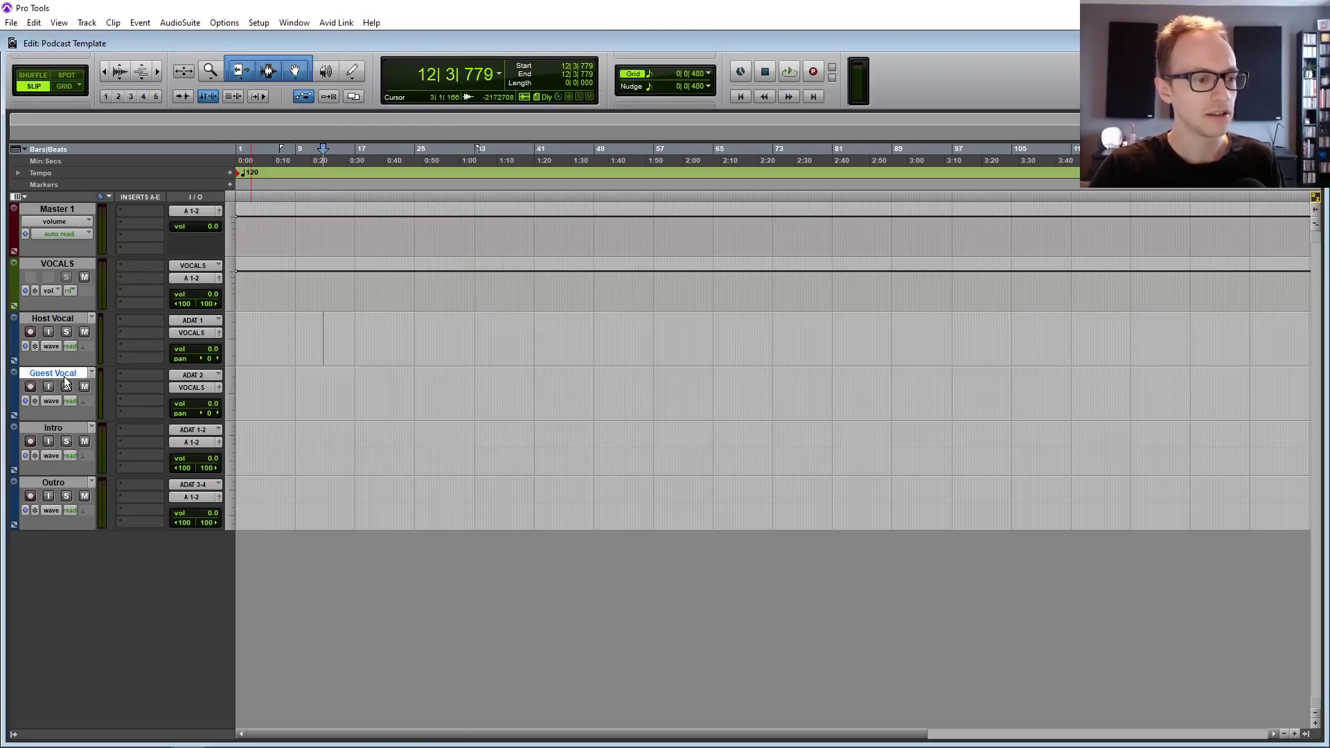
click(54, 264)
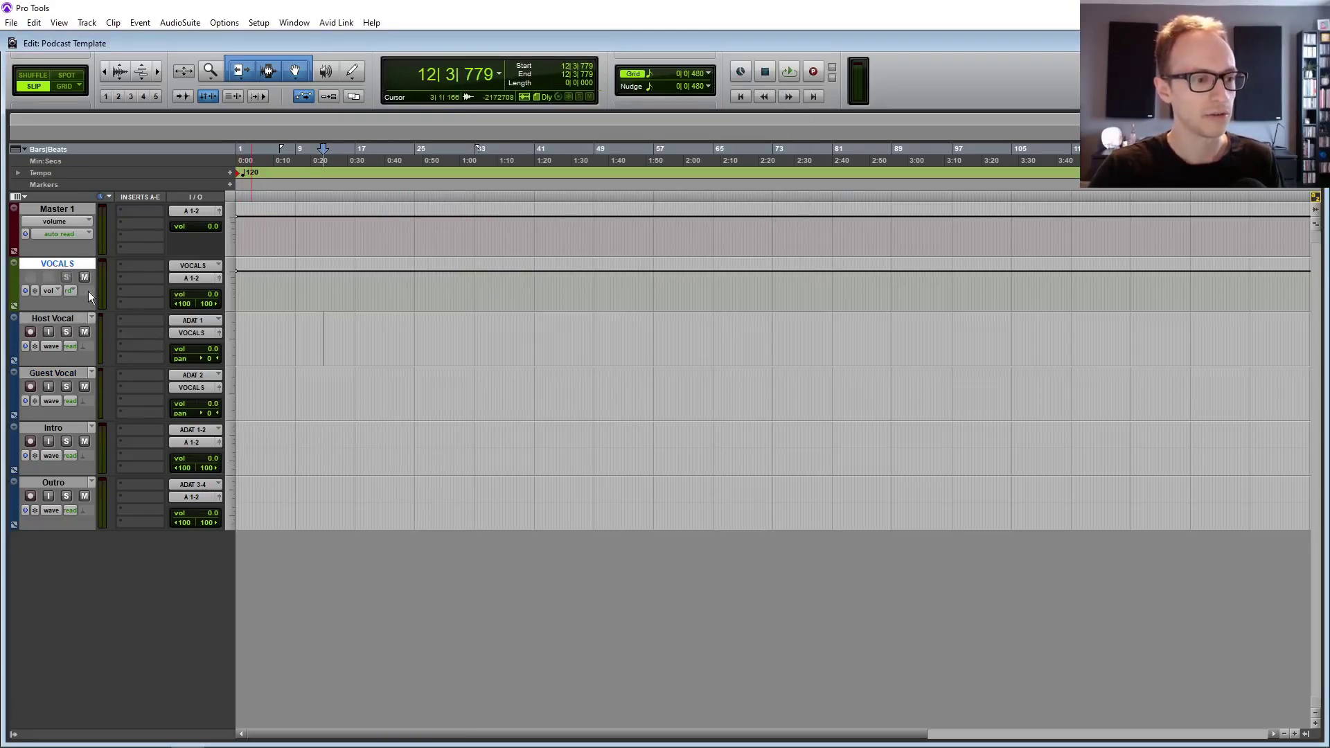
click(55, 317)
click(56, 372)
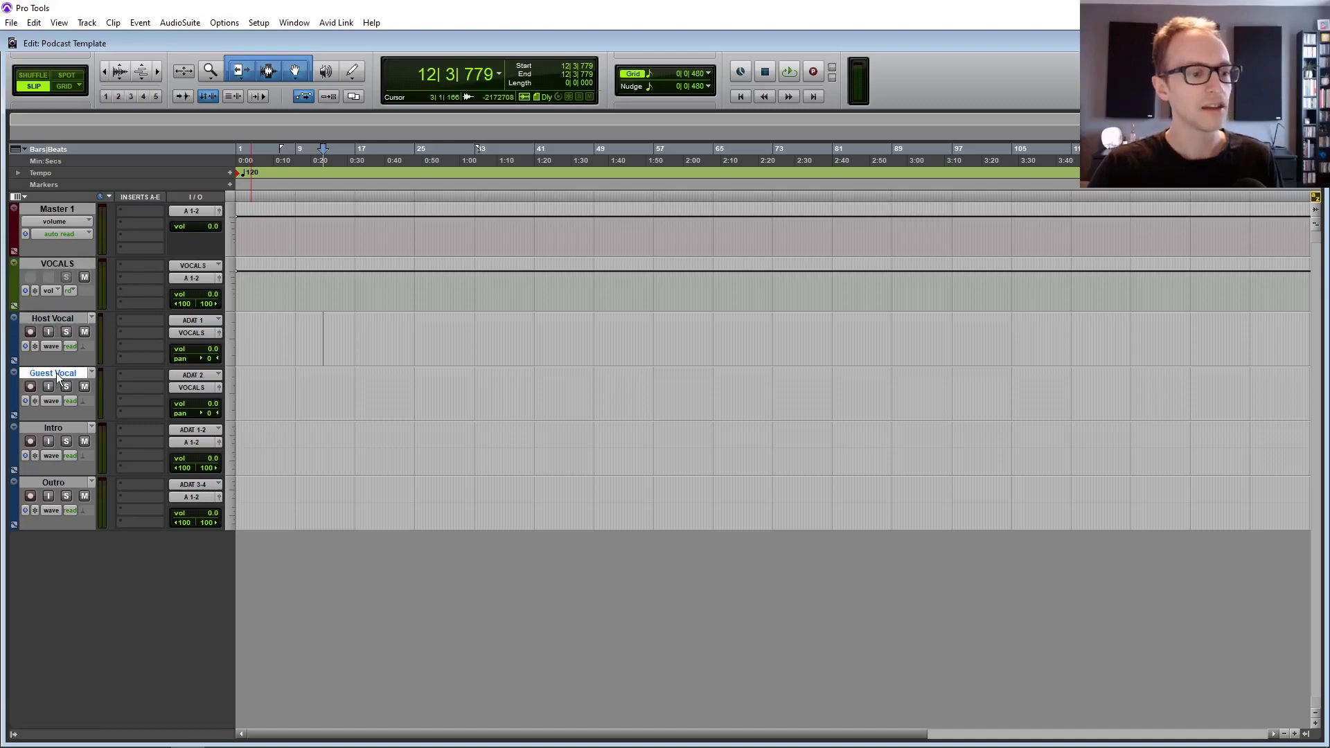
- Colour the Host Vocal and Guest Vocal tracks blue
shift+click(49, 319)
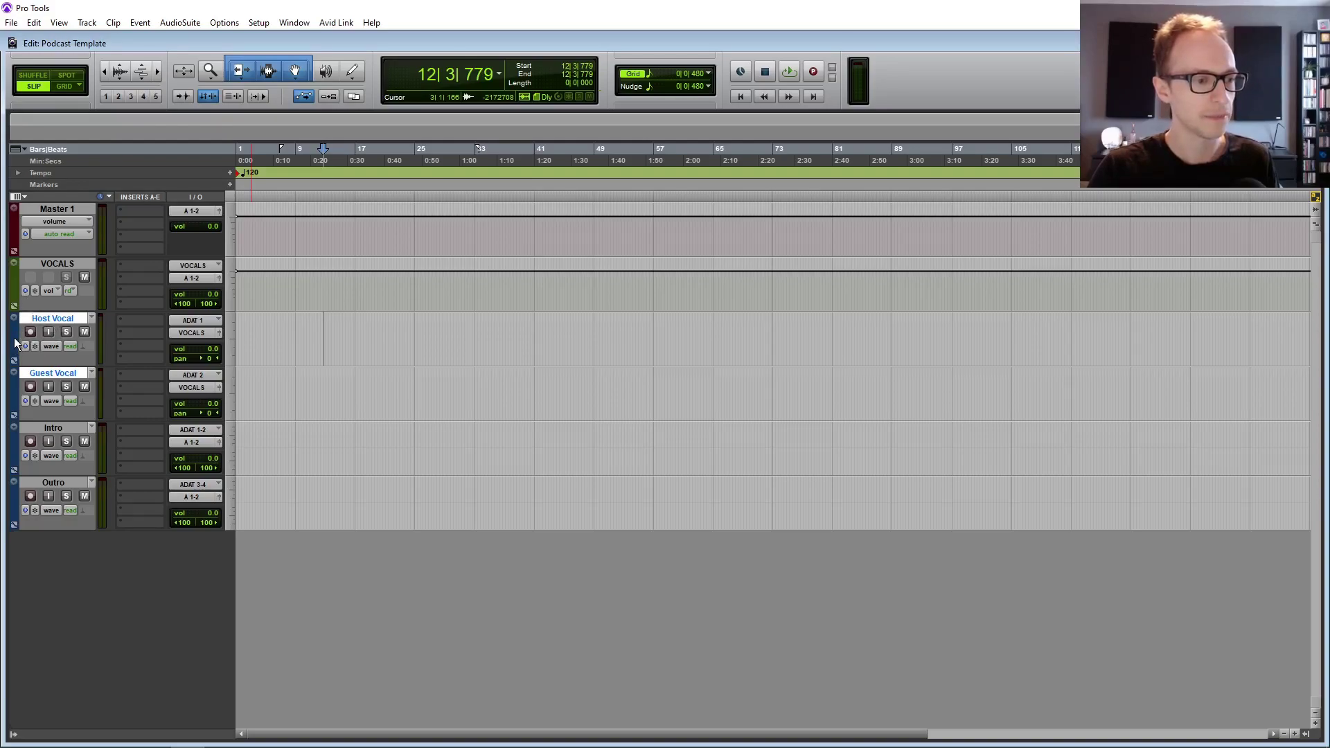
double_click(15, 339)
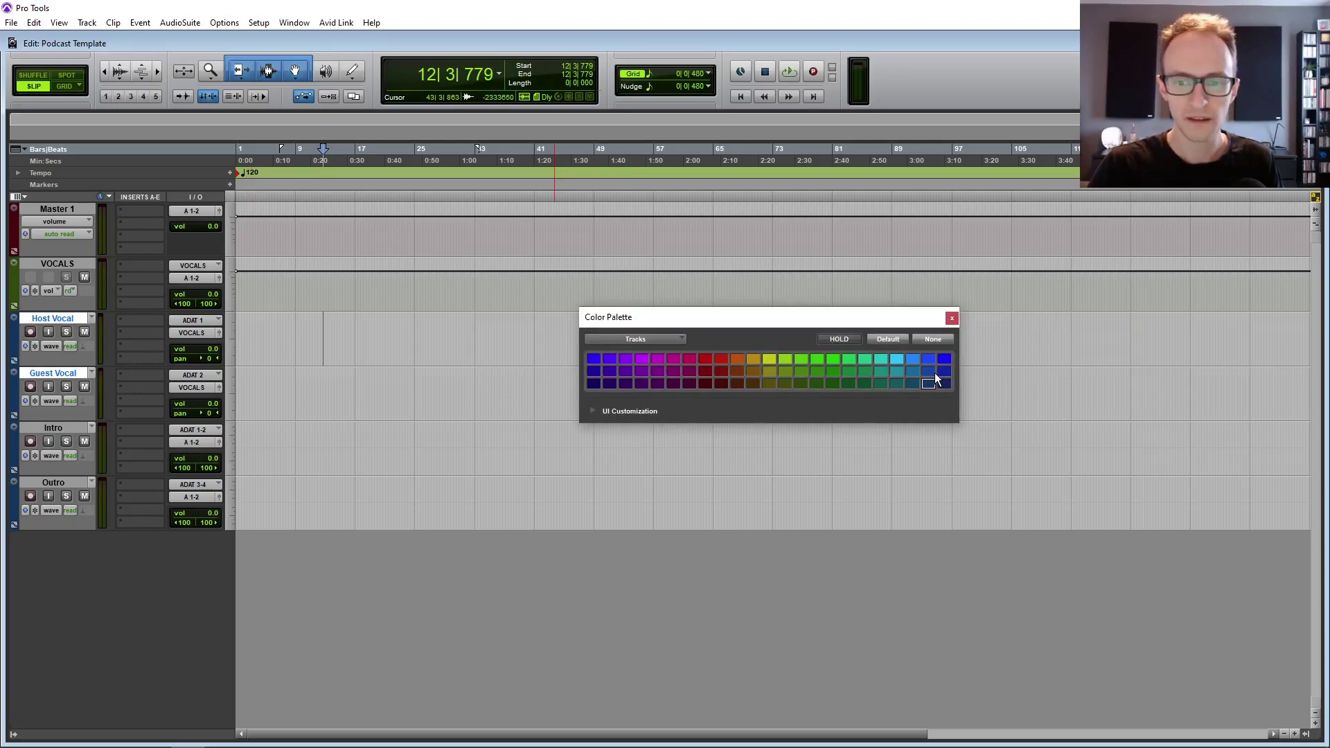
click(931, 372)
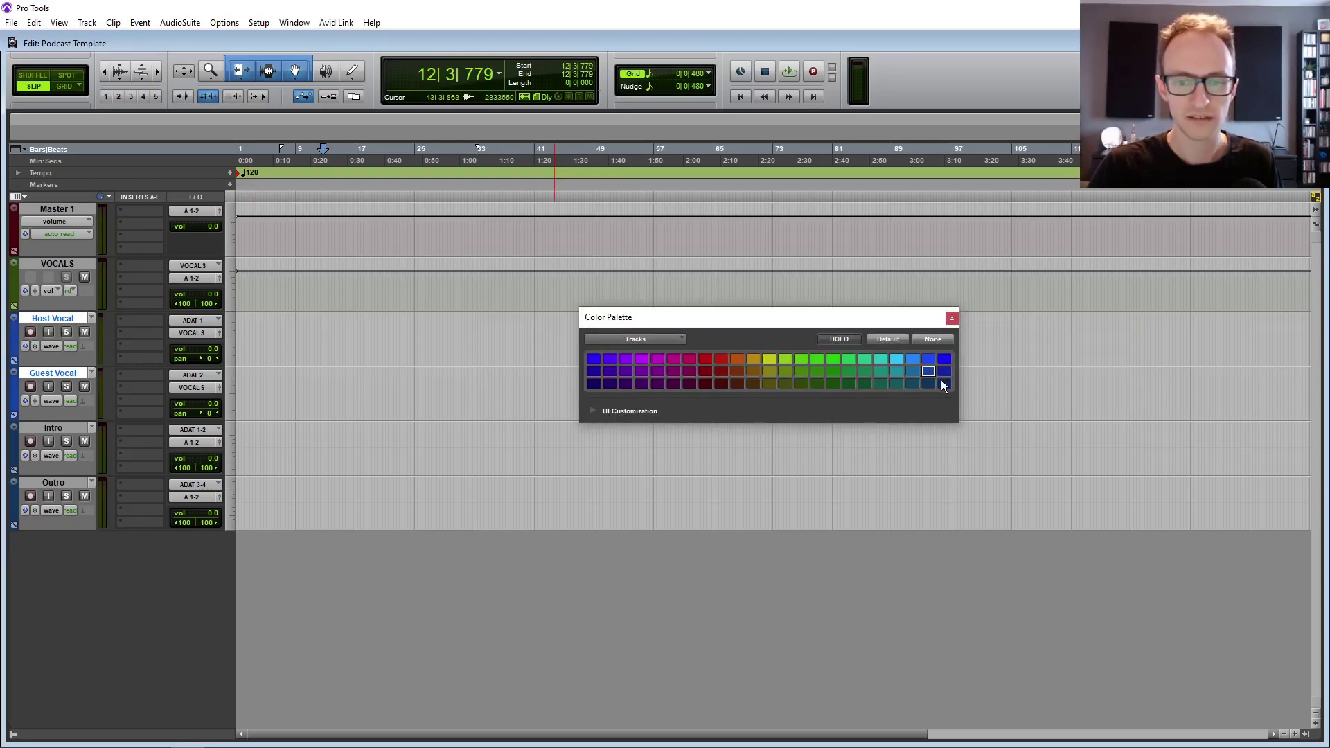
click(951, 318)
- Colour the Intro and Outro tracks green
click(69, 431)
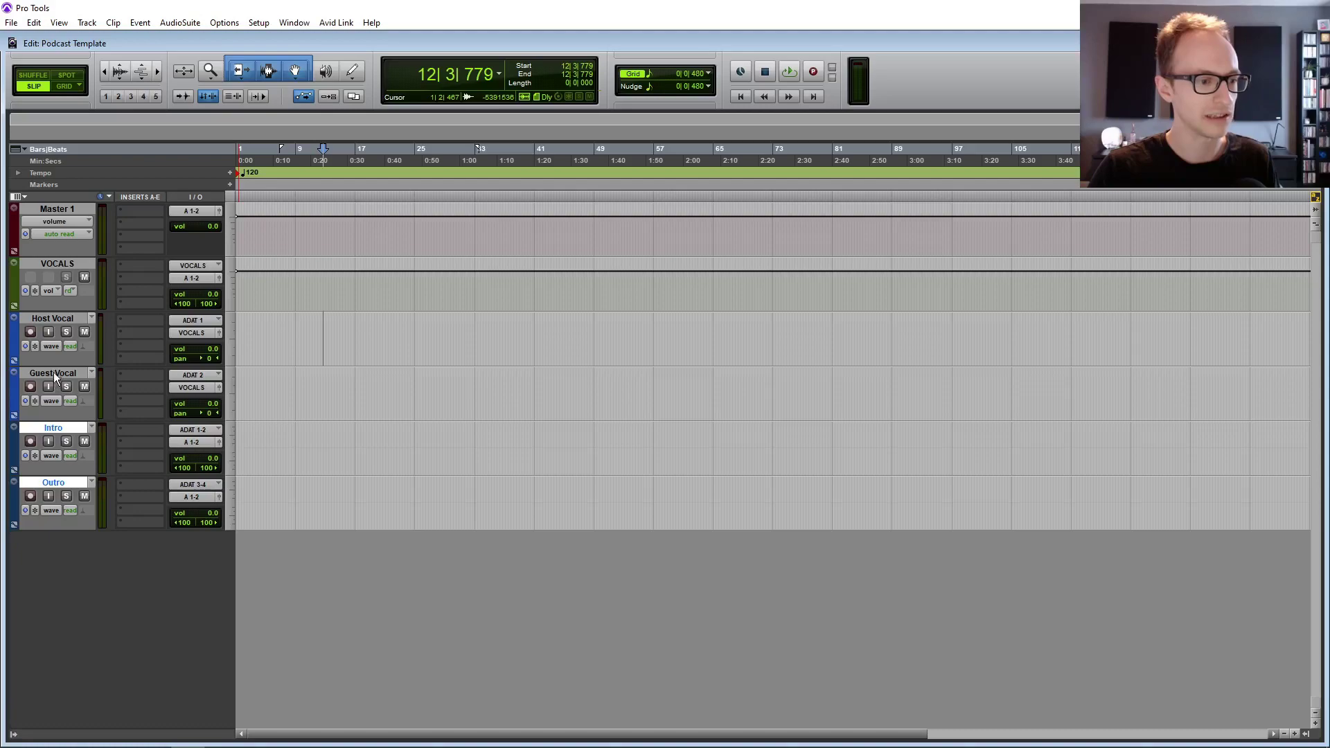
double_click(14, 457)
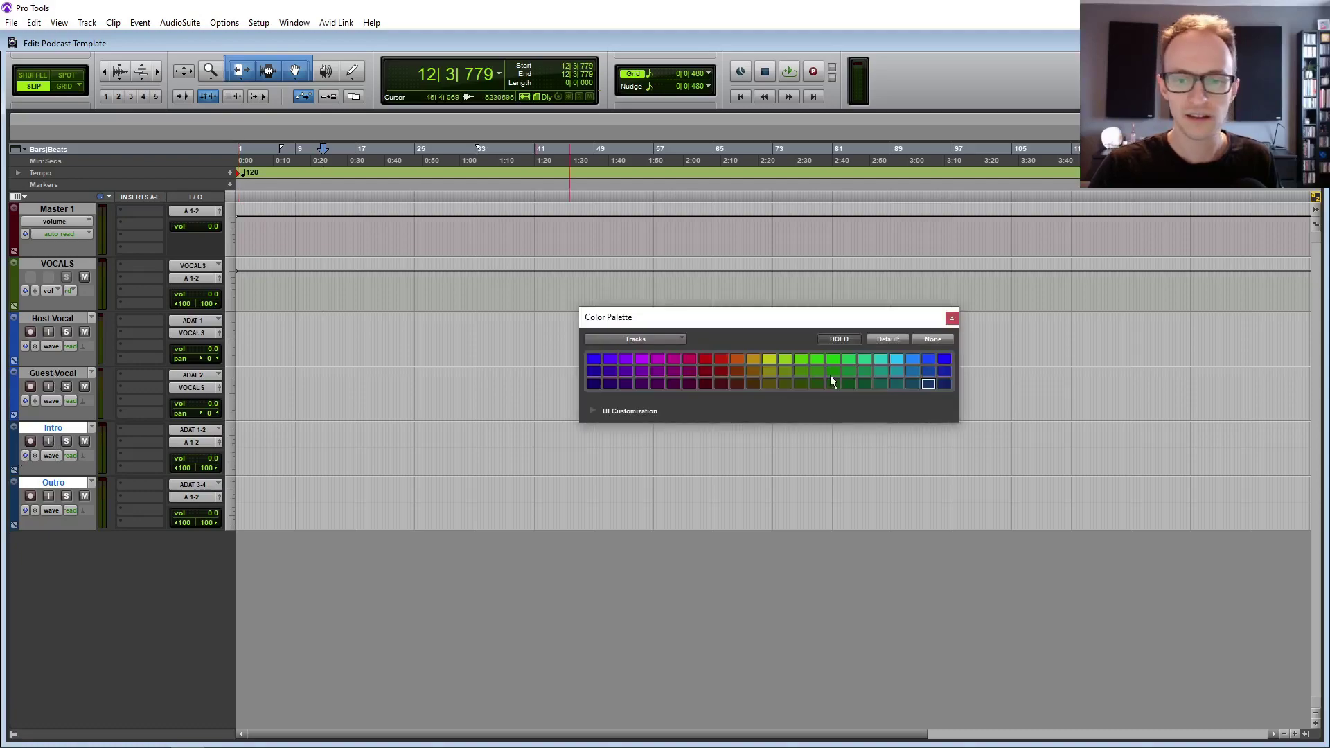
click(818, 383)
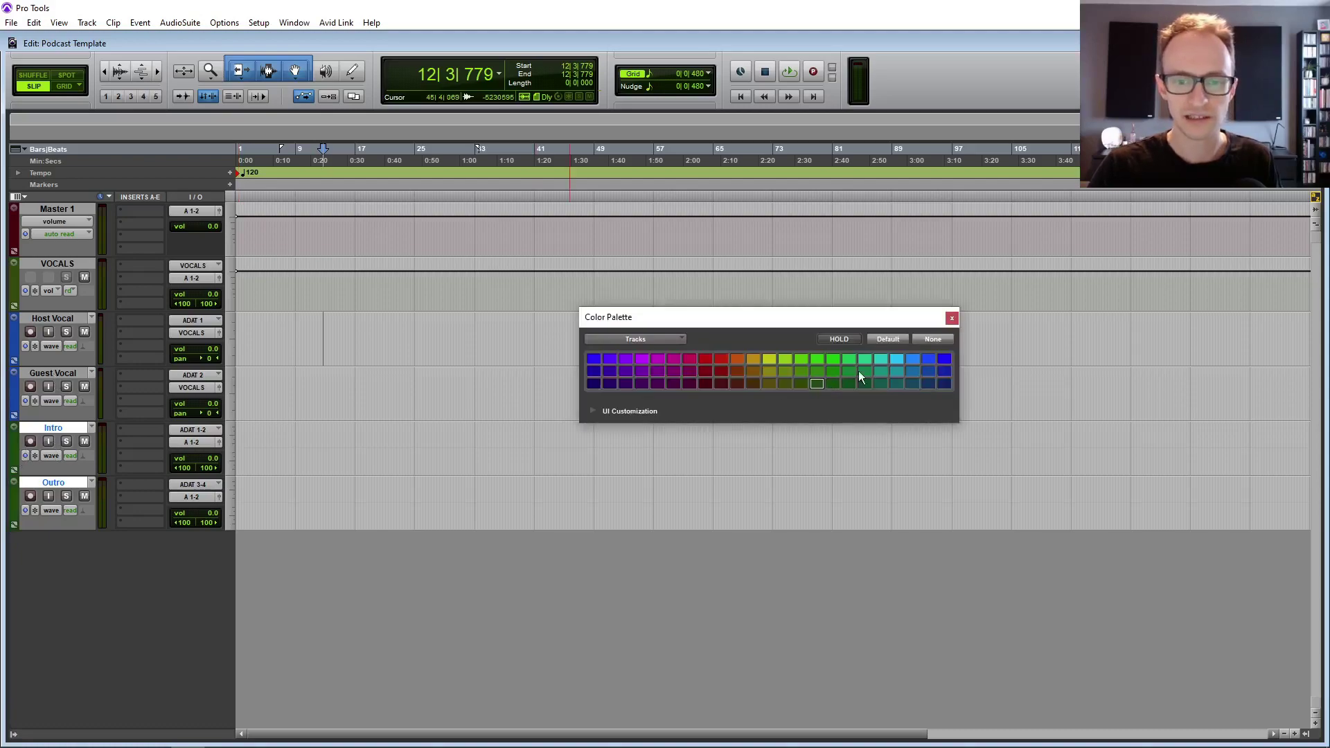
click(952, 318)
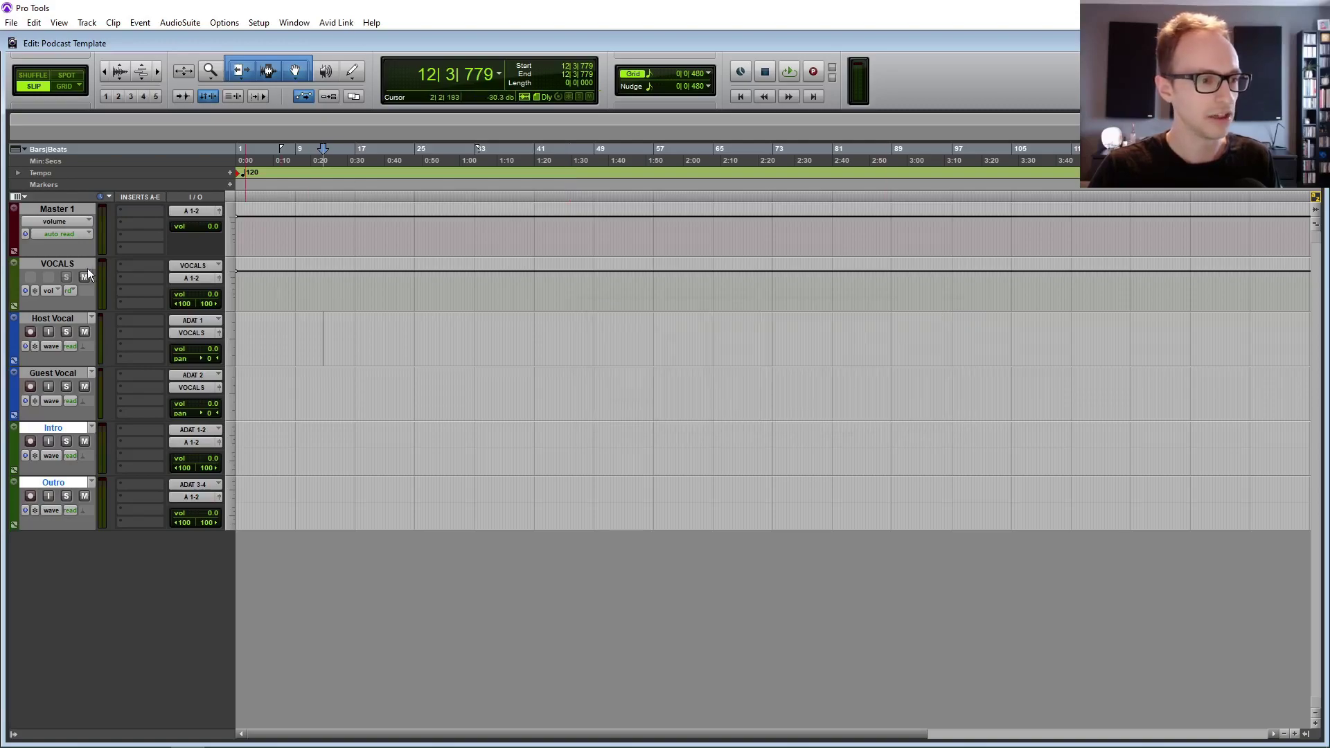
- Set the VOCALS track colour to None, then reselect Host Vocal
click(63, 265)
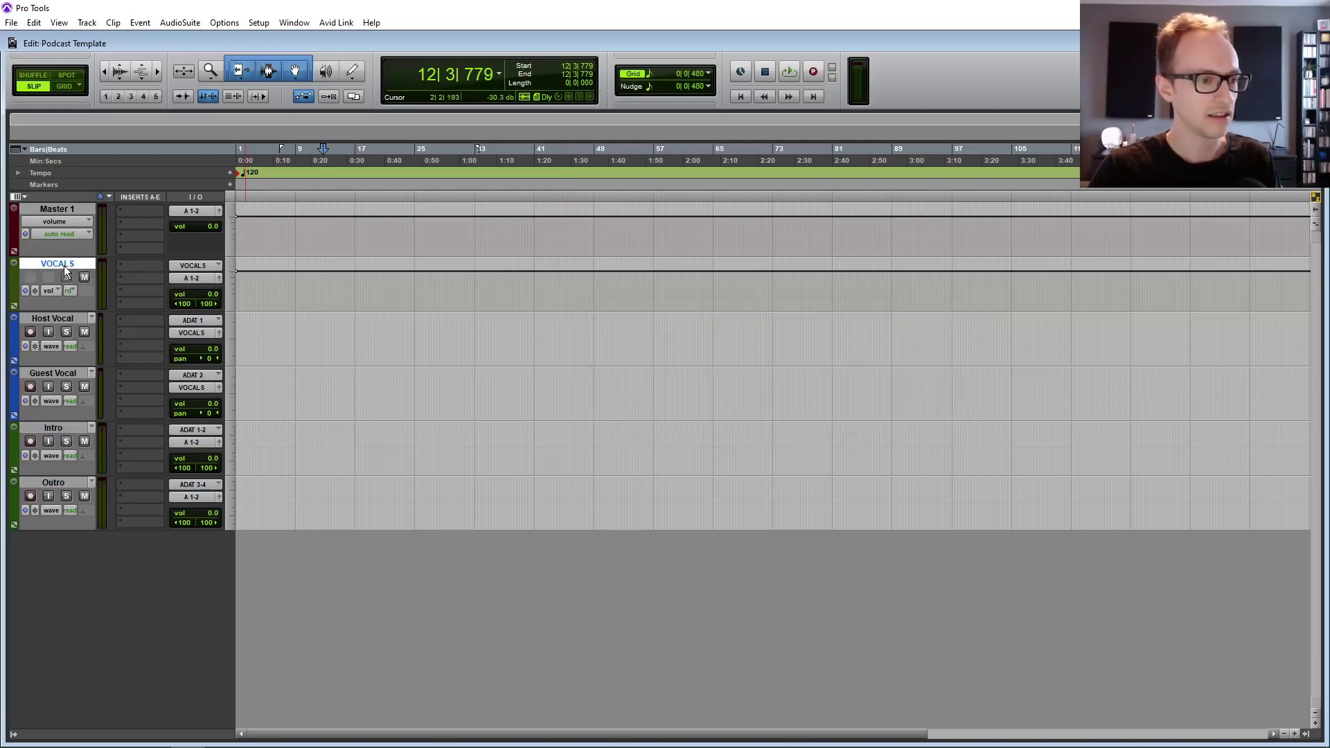
double_click(14, 287)
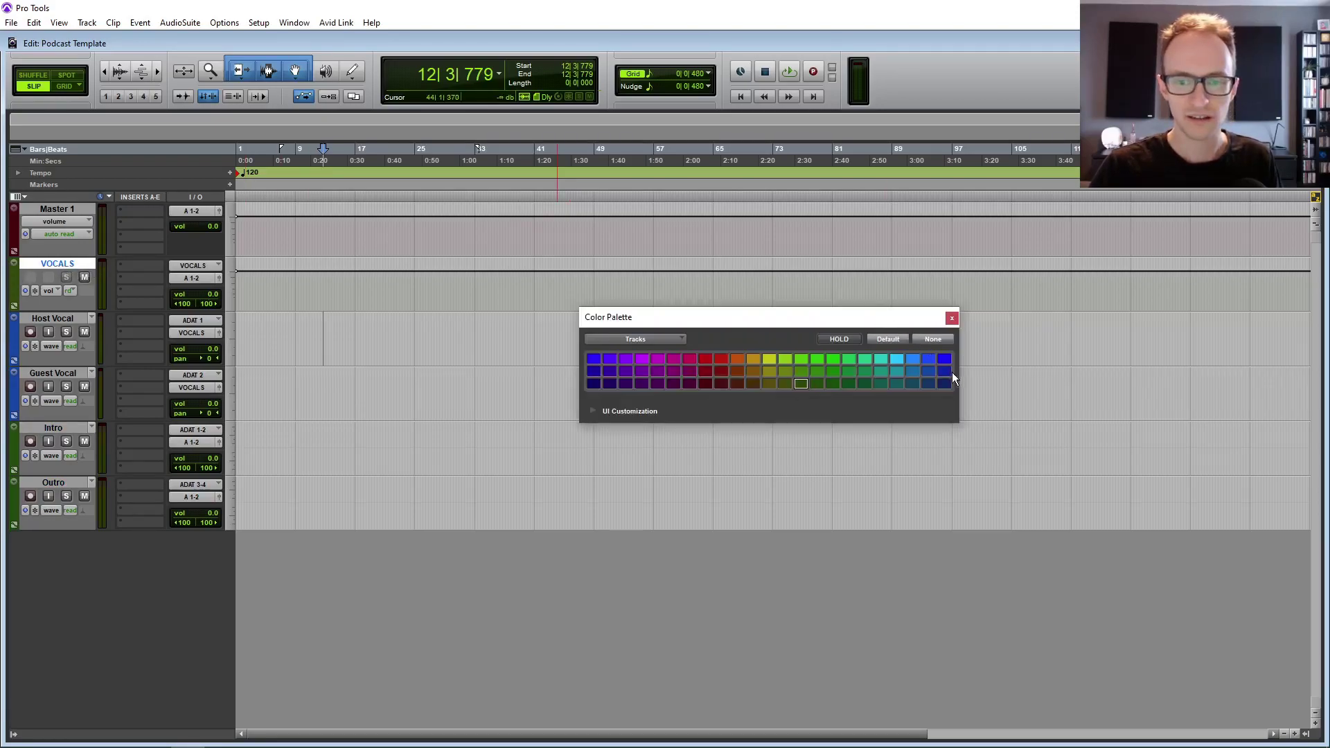
click(931, 342)
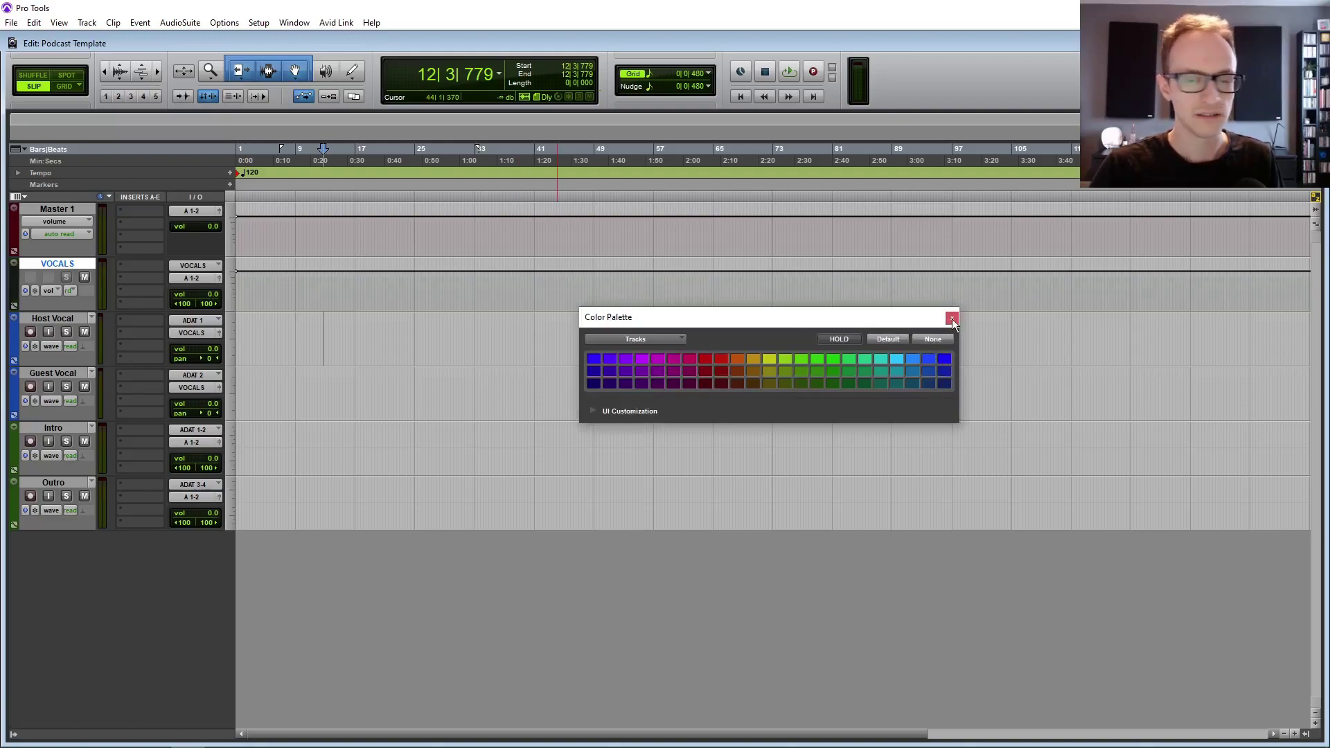
click(952, 318)
click(45, 320)
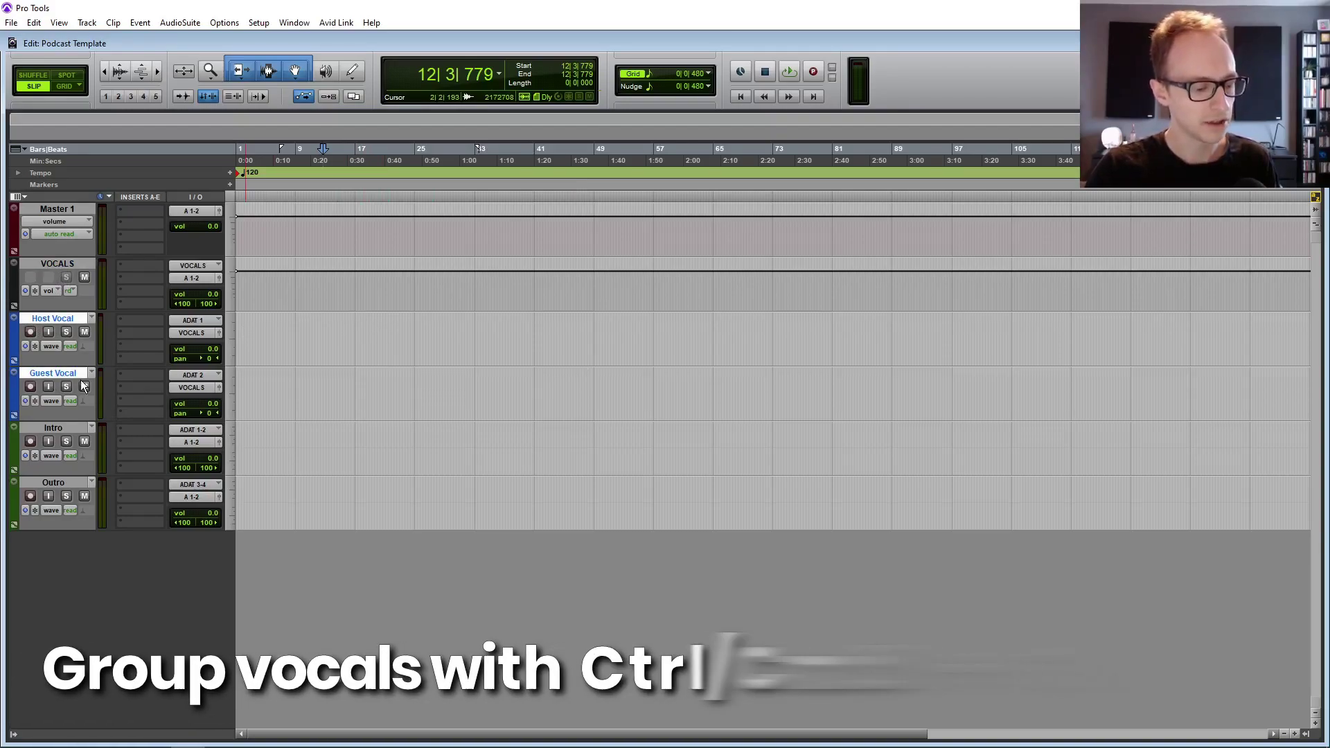
- Group the selected vocal tracks with Ctrl+G as Vocals
key(ctrl+g)
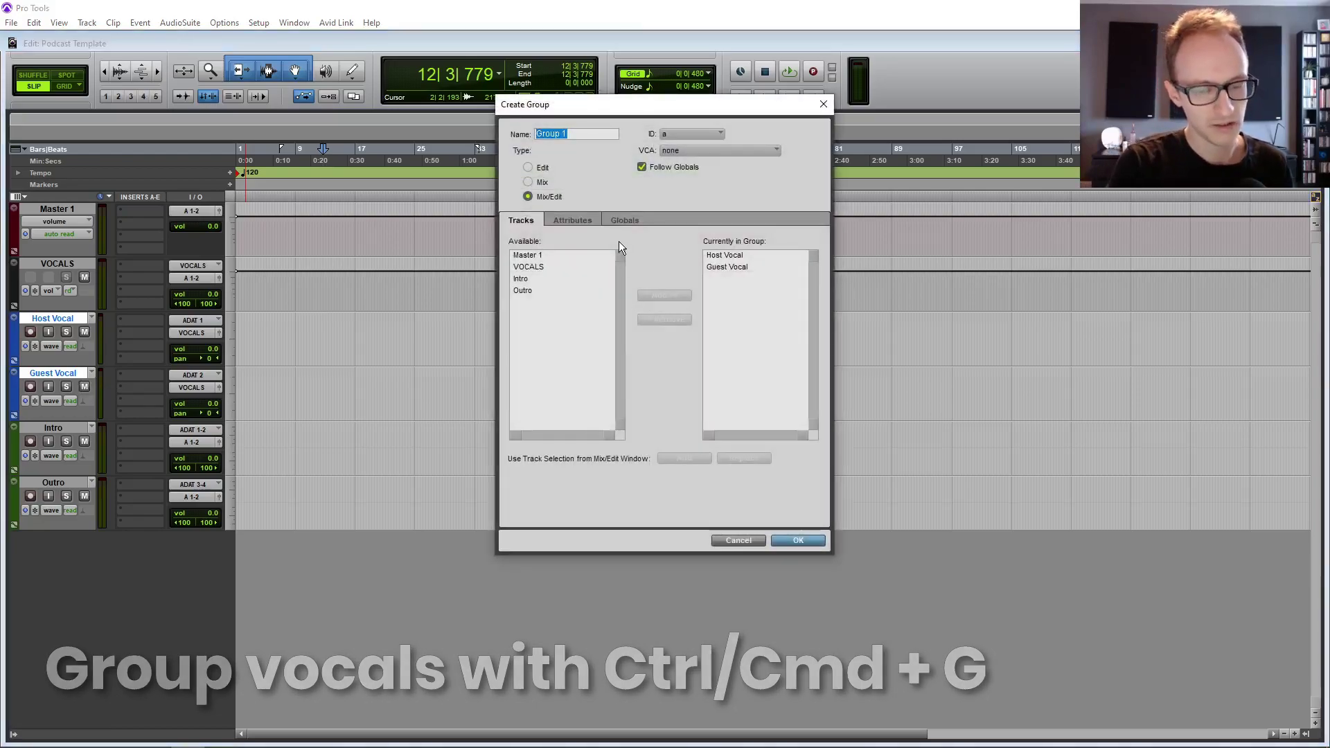
text(Vocals)
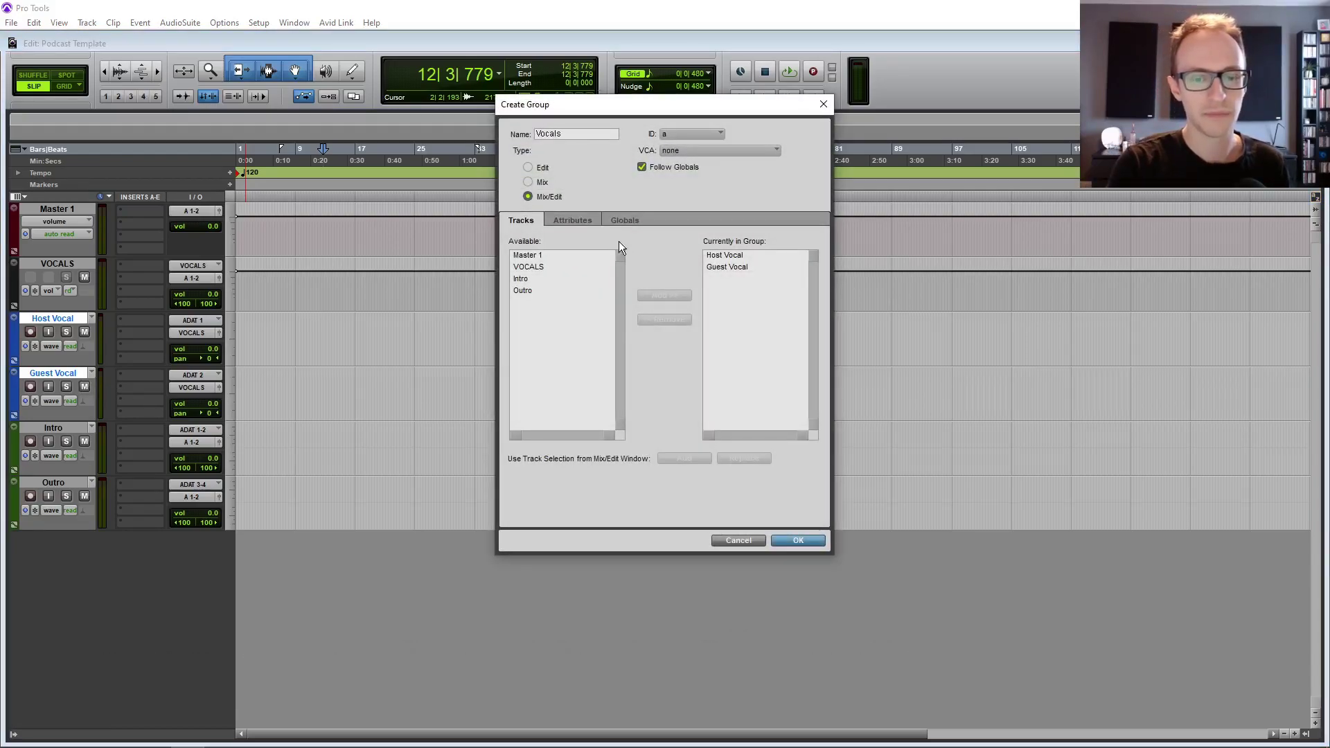
click(813, 540)
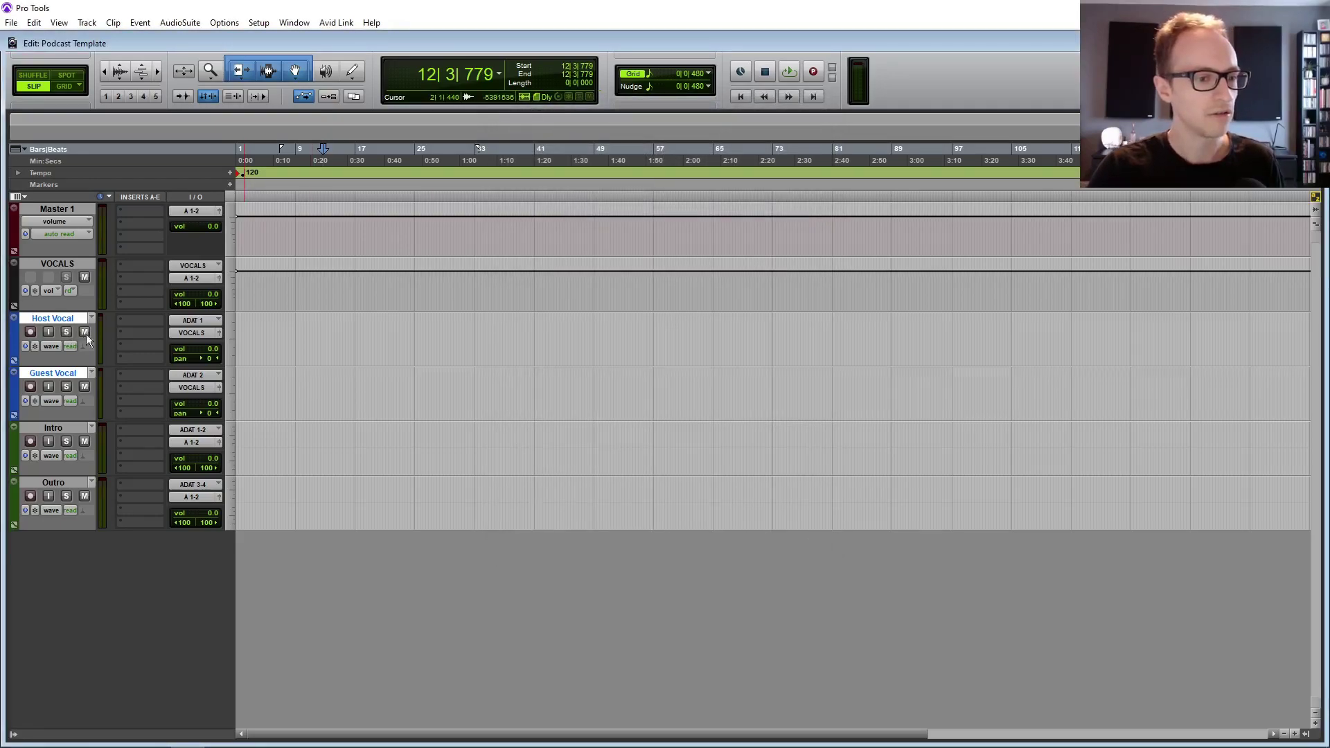
- Test the Vocals group by selecting bars 17-24 across both vocals and soloing them together
click(363, 332)
drag(356, 333, 437, 337)
click(418, 333)
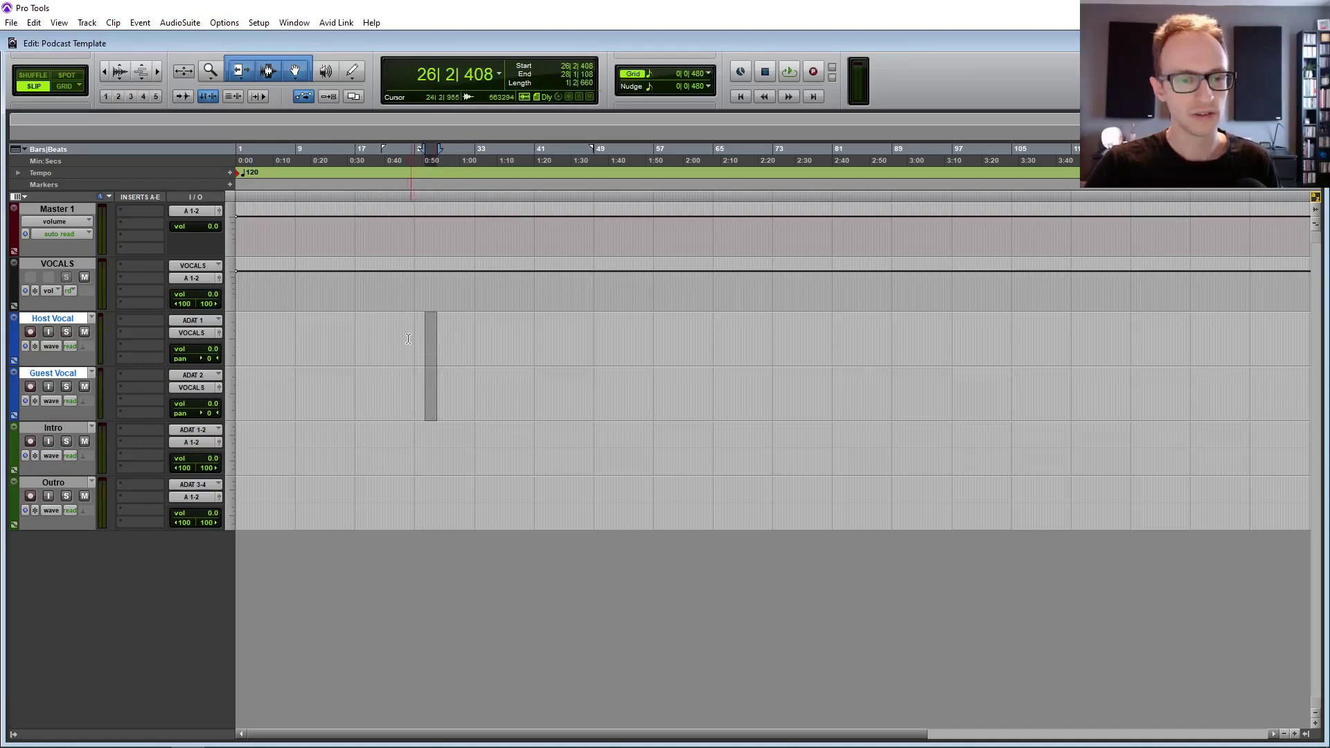
click(403, 339)
click(66, 386)
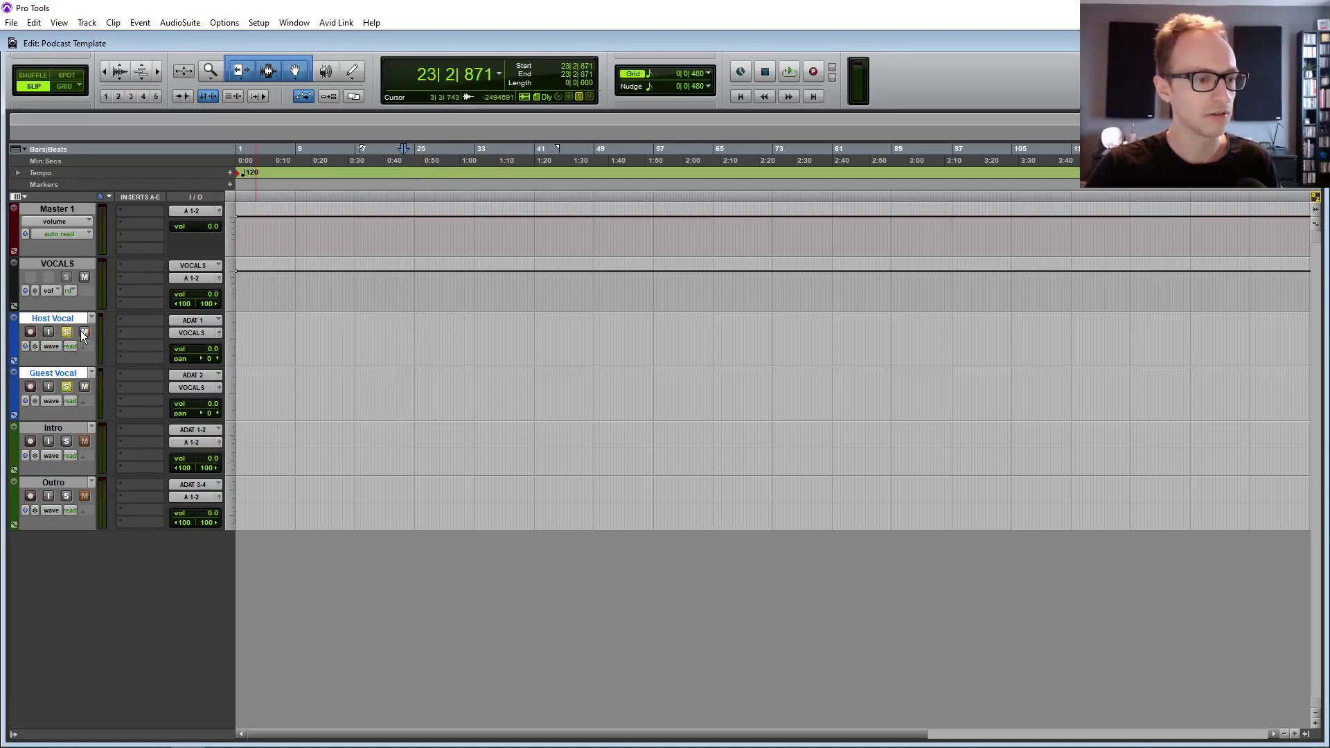
click(67, 332)
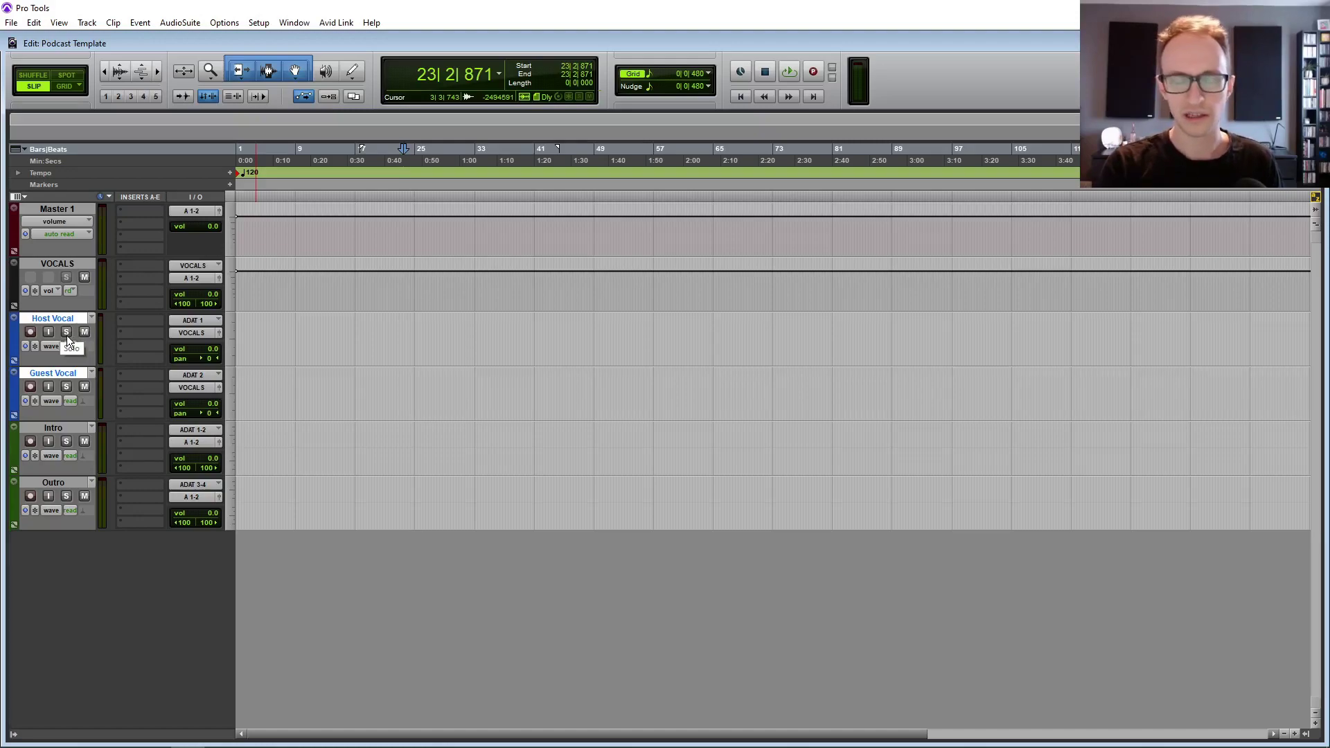
- Check the Vocals group in the Mix window, then return to the Edit window
key(ctrl+equal)
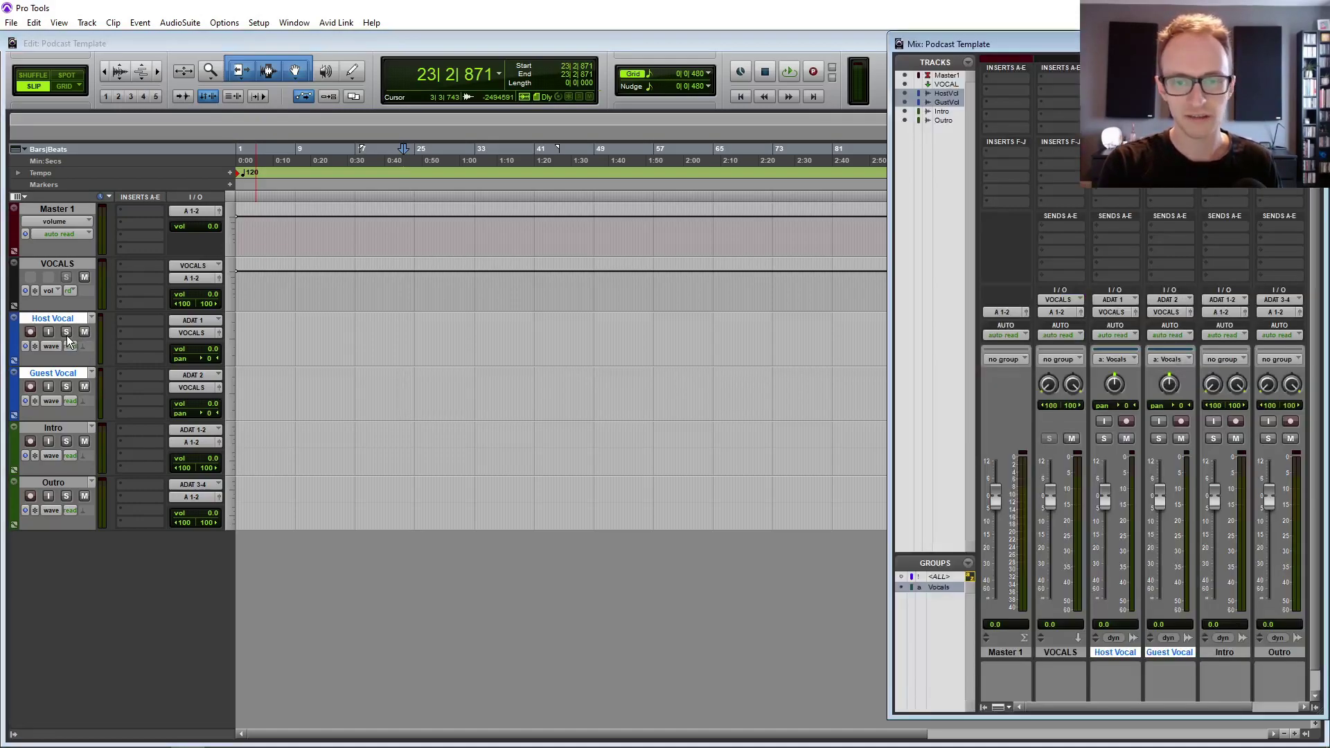
click(284, 23)
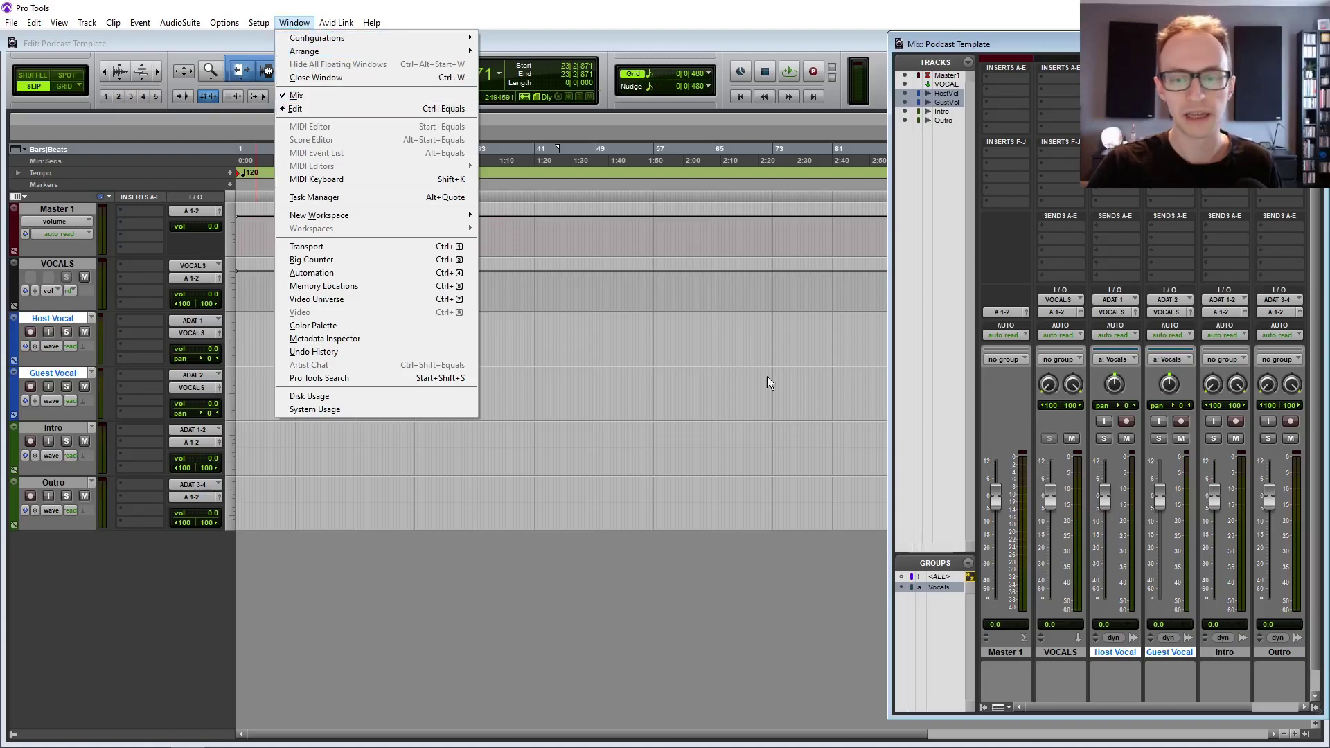
click(940, 589)
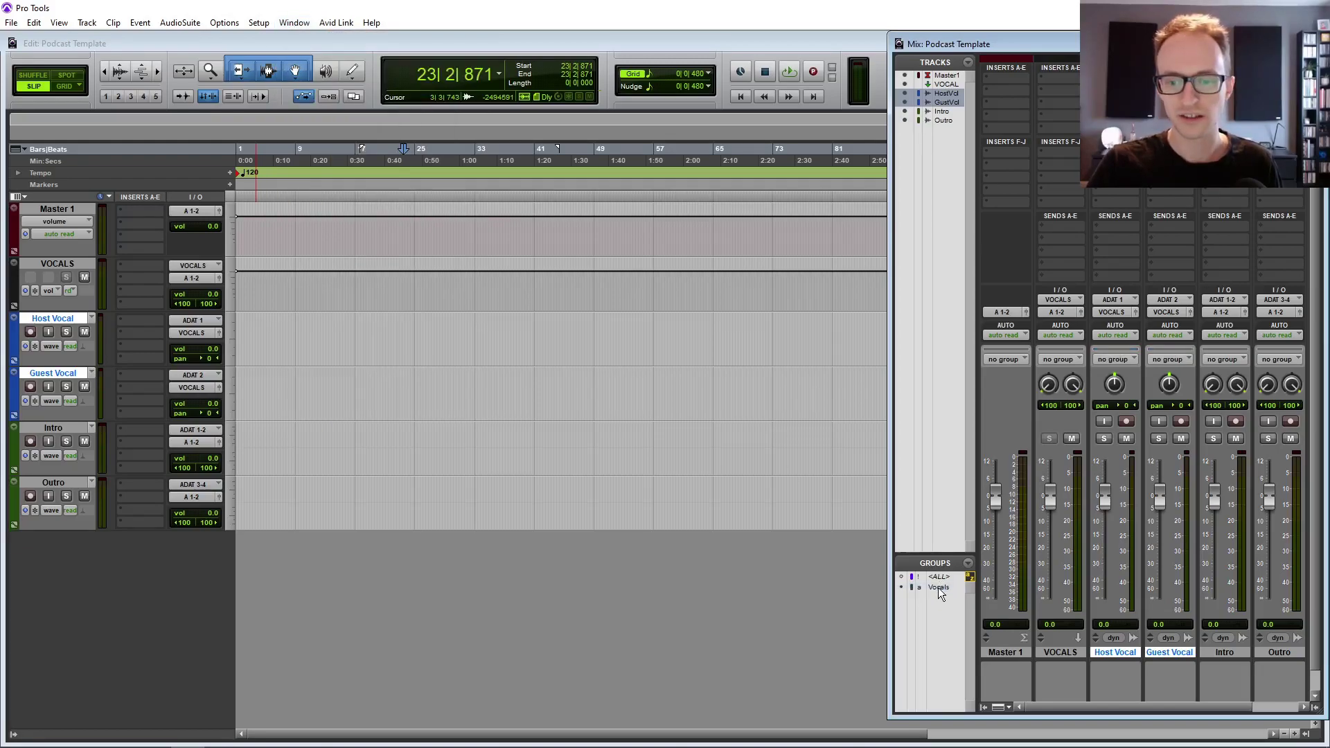
click(71, 335)
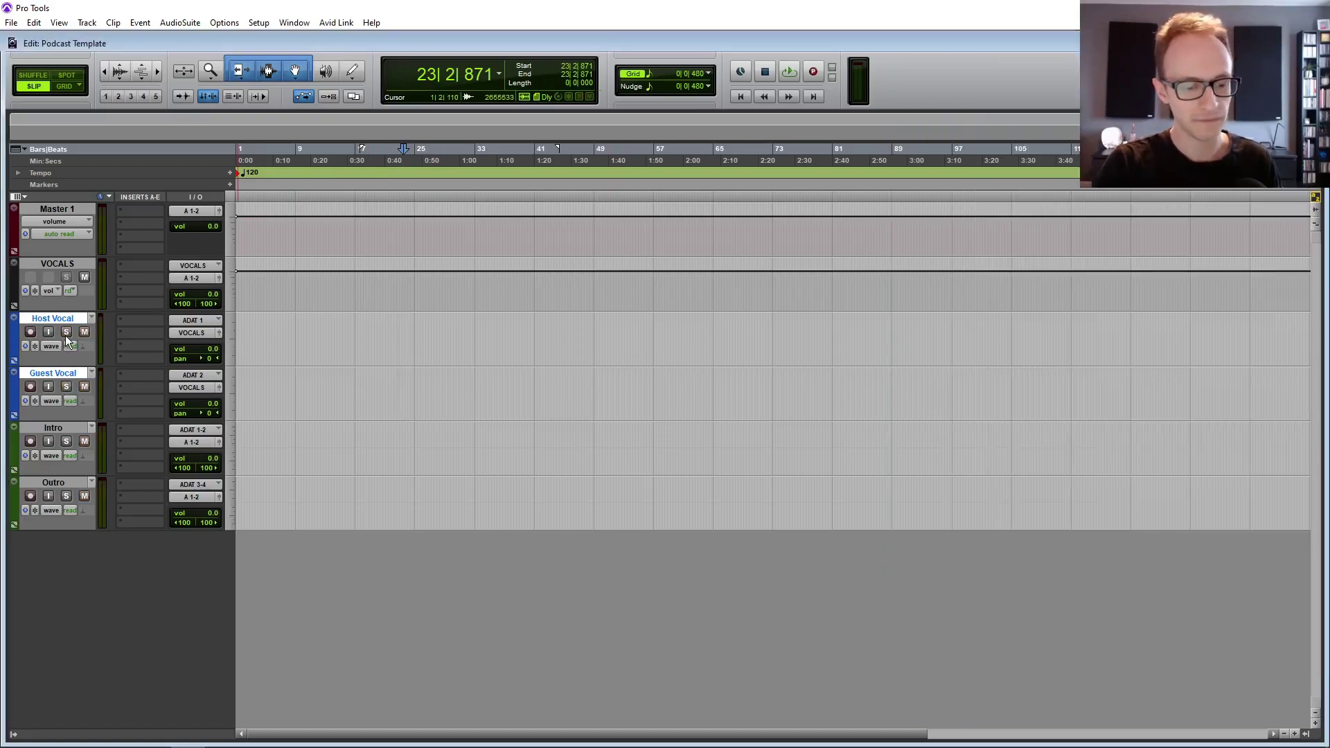
- Set the Main Counter to Min:Secs
key(ctrl+=)
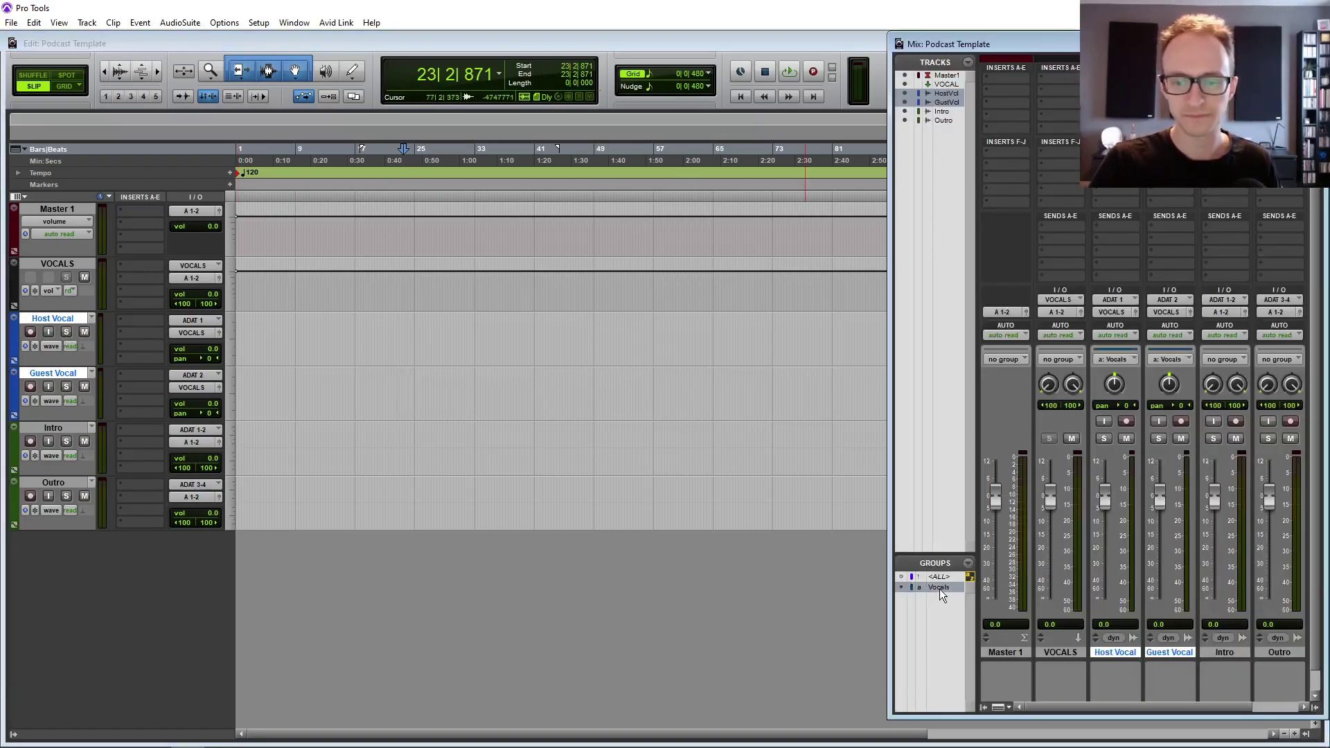
click(344, 367)
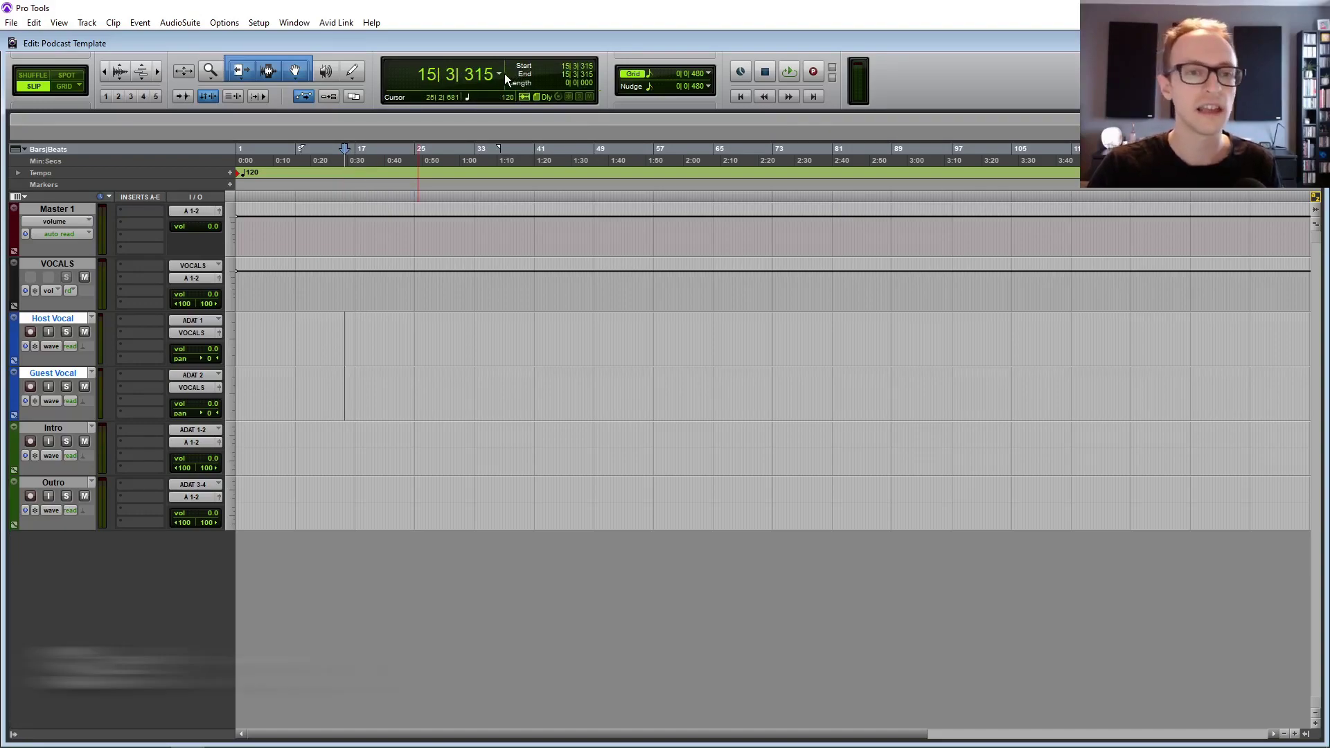
click(500, 73)
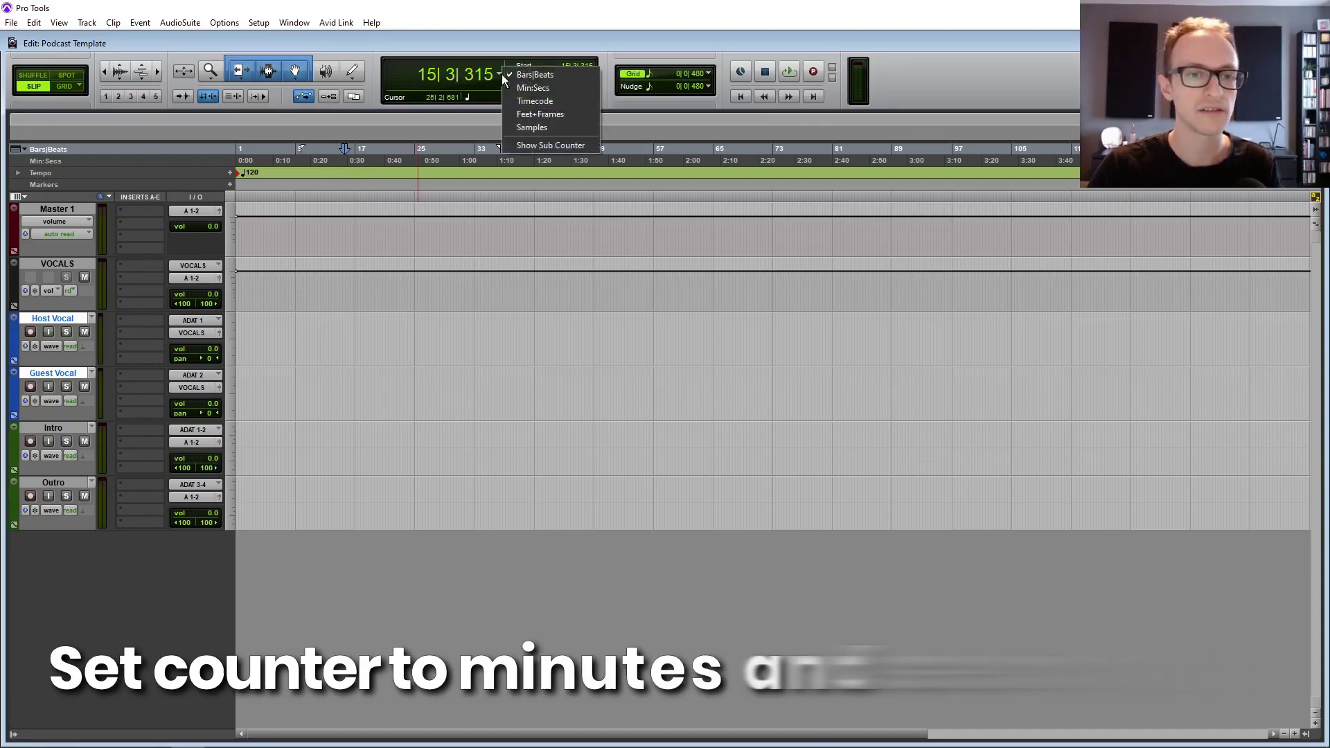
click(551, 87)
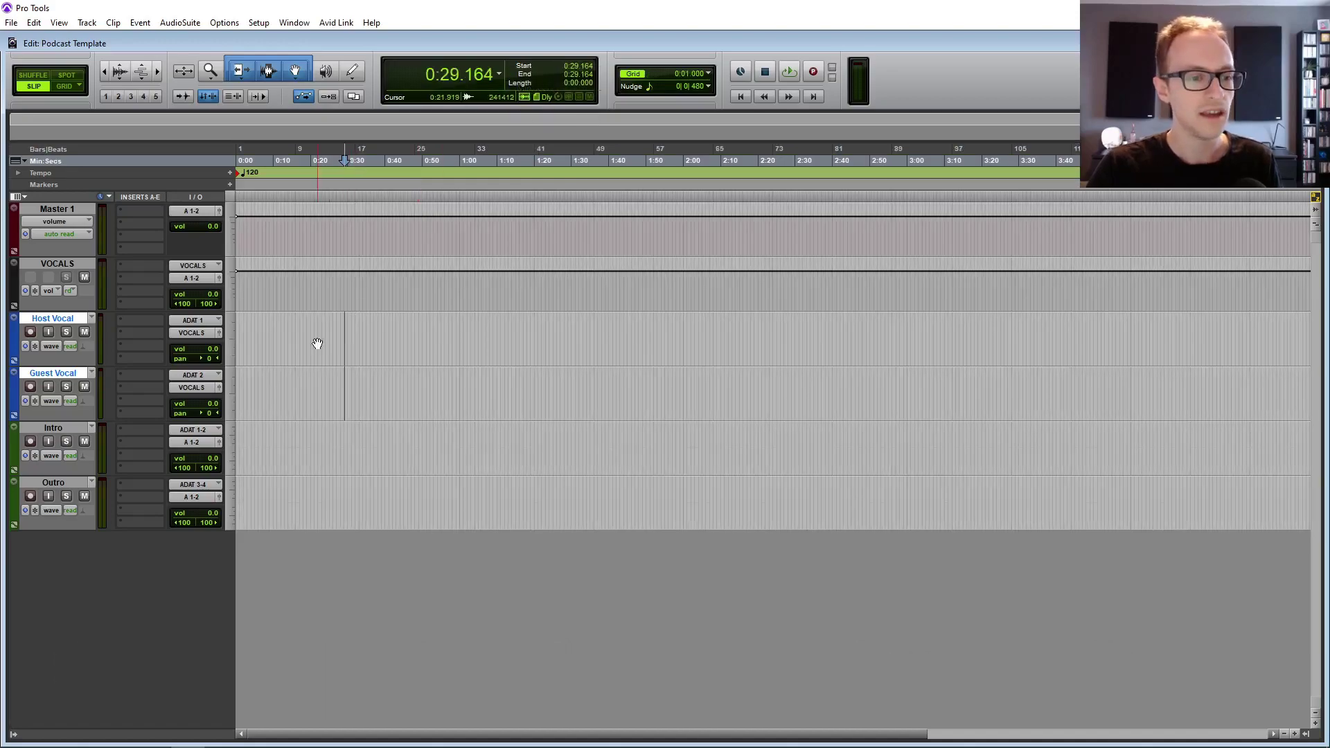
- Drag training-podcast-outro.mp3 and training-podcast-intro.mp3 from Explorer onto the Outro and Intro tracks
click(280, 350)
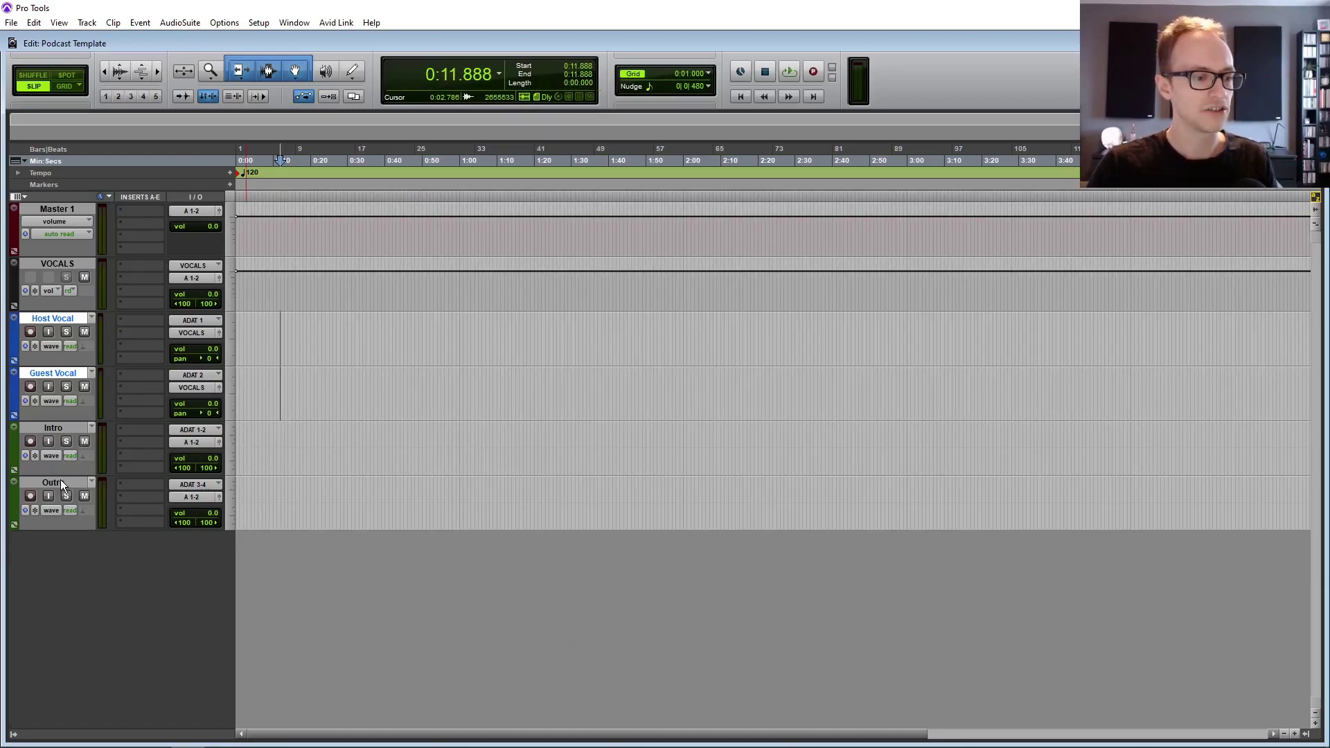
click(11, 23)
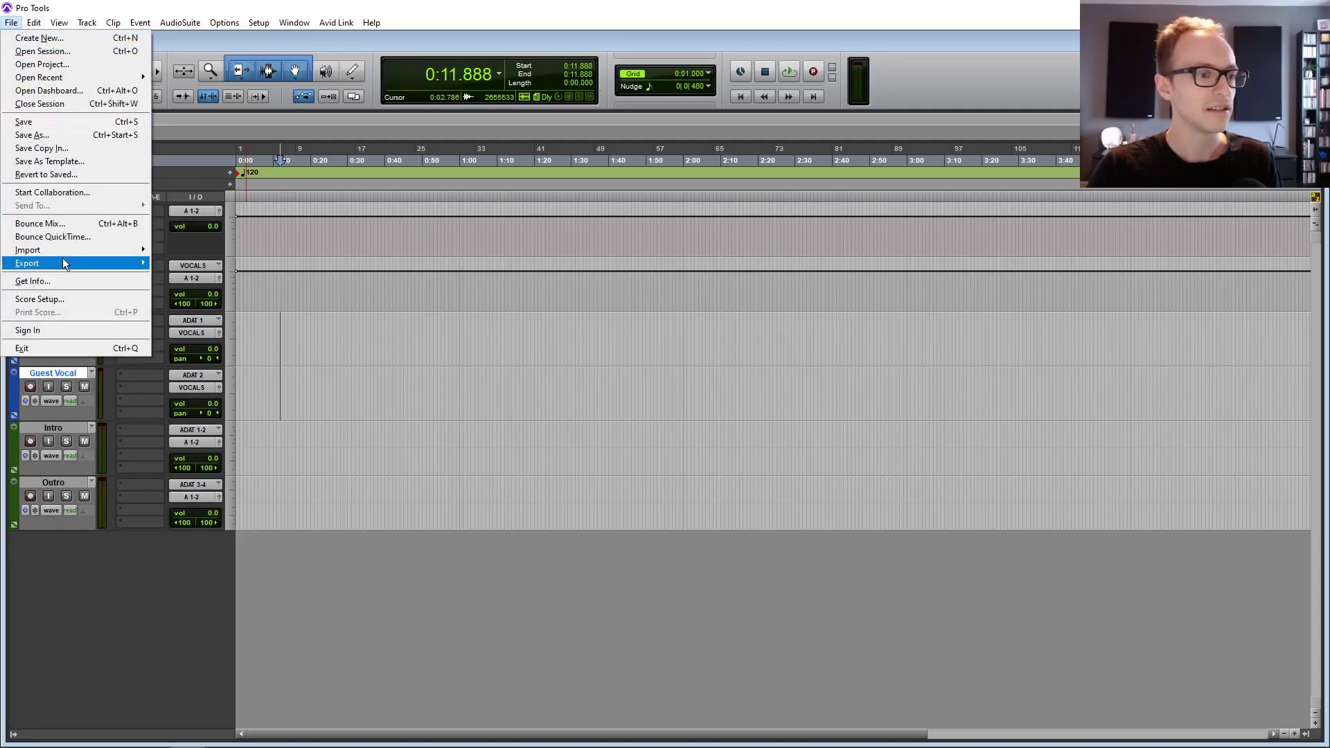
mouse_move(63, 255)
click(392, 340)
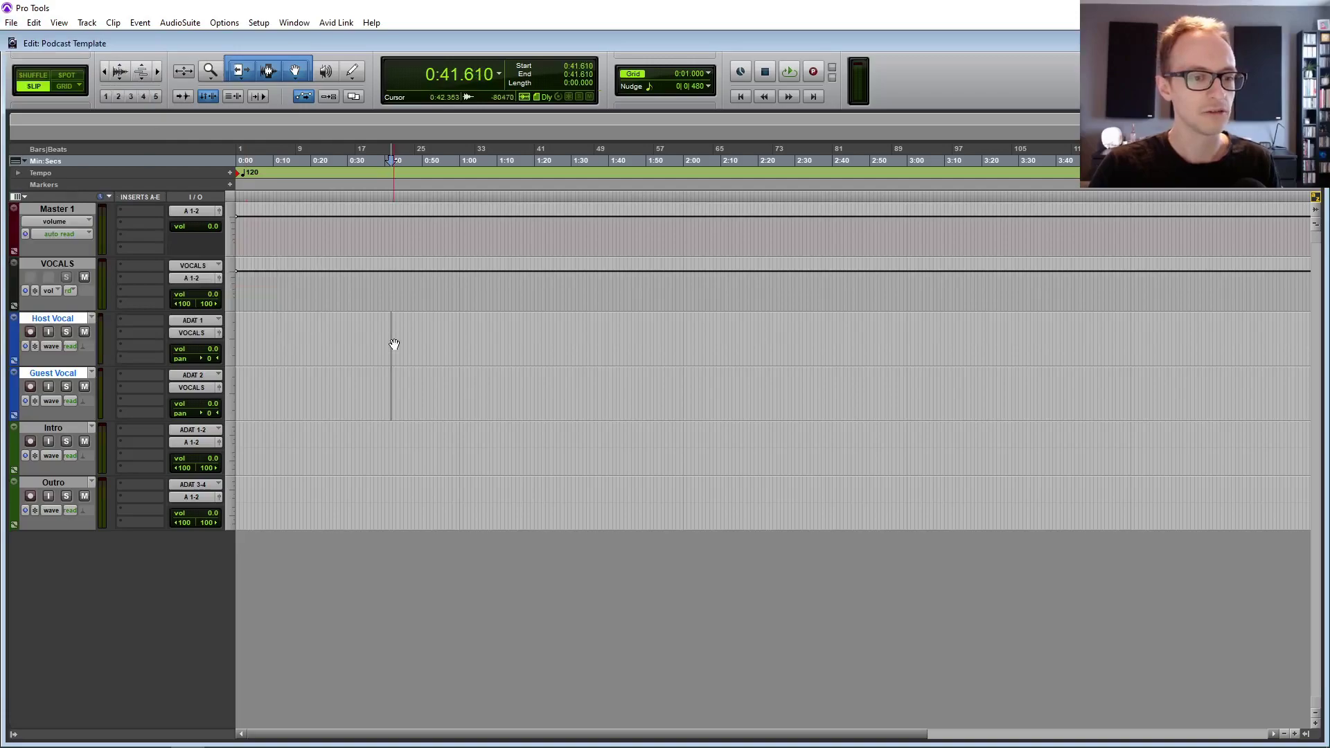
key(alt+Tab)
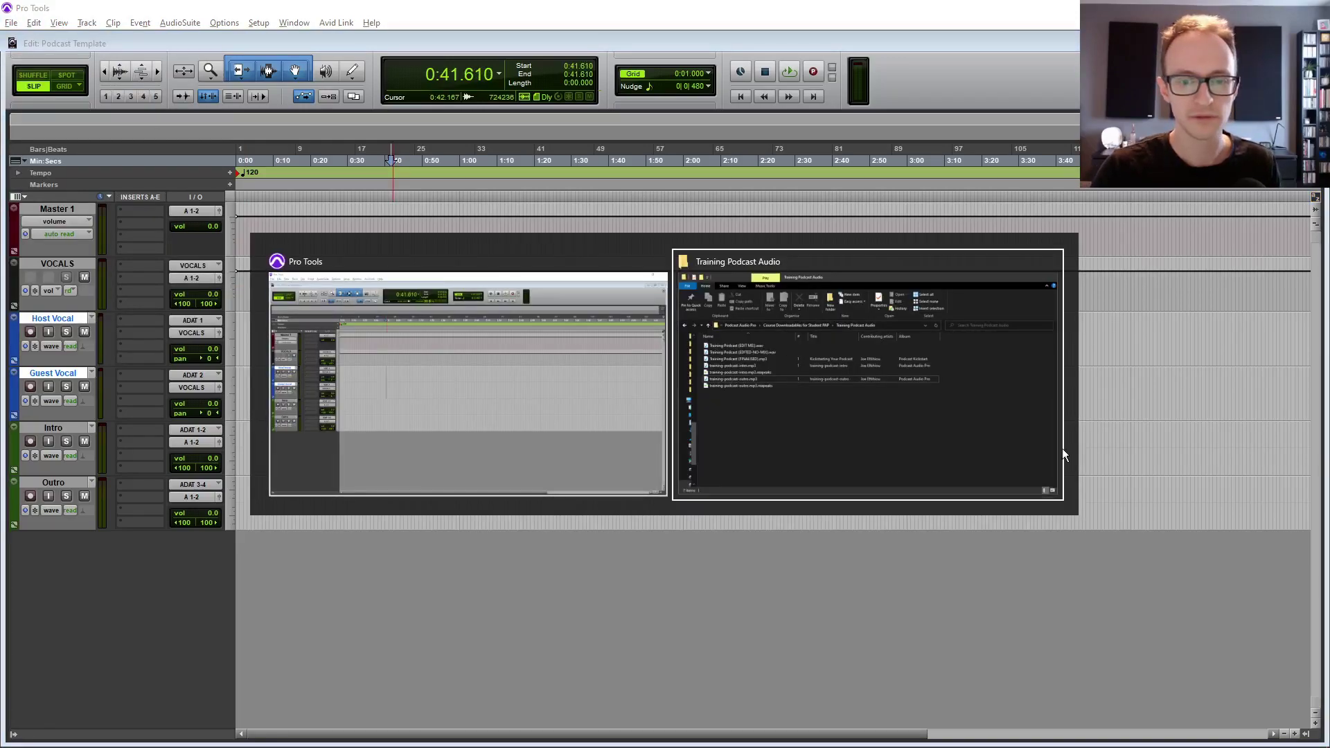
click(512, 357)
click(734, 329)
key(alt+Tab)
drag(496, 407, 264, 508)
key(alt+Tab)
drag(487, 376, 387, 467)
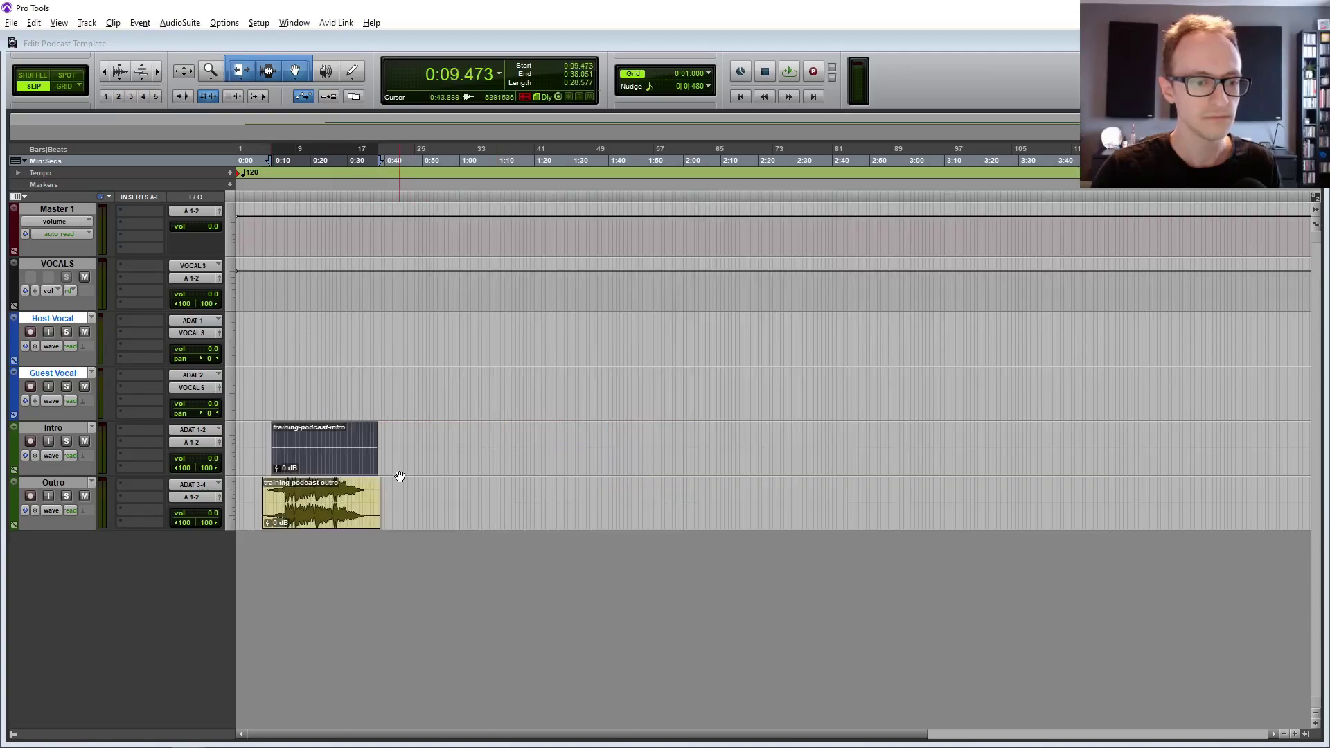
- Zoom out and move the outro clip later along the Outro track, toward 9:00
click(304, 499)
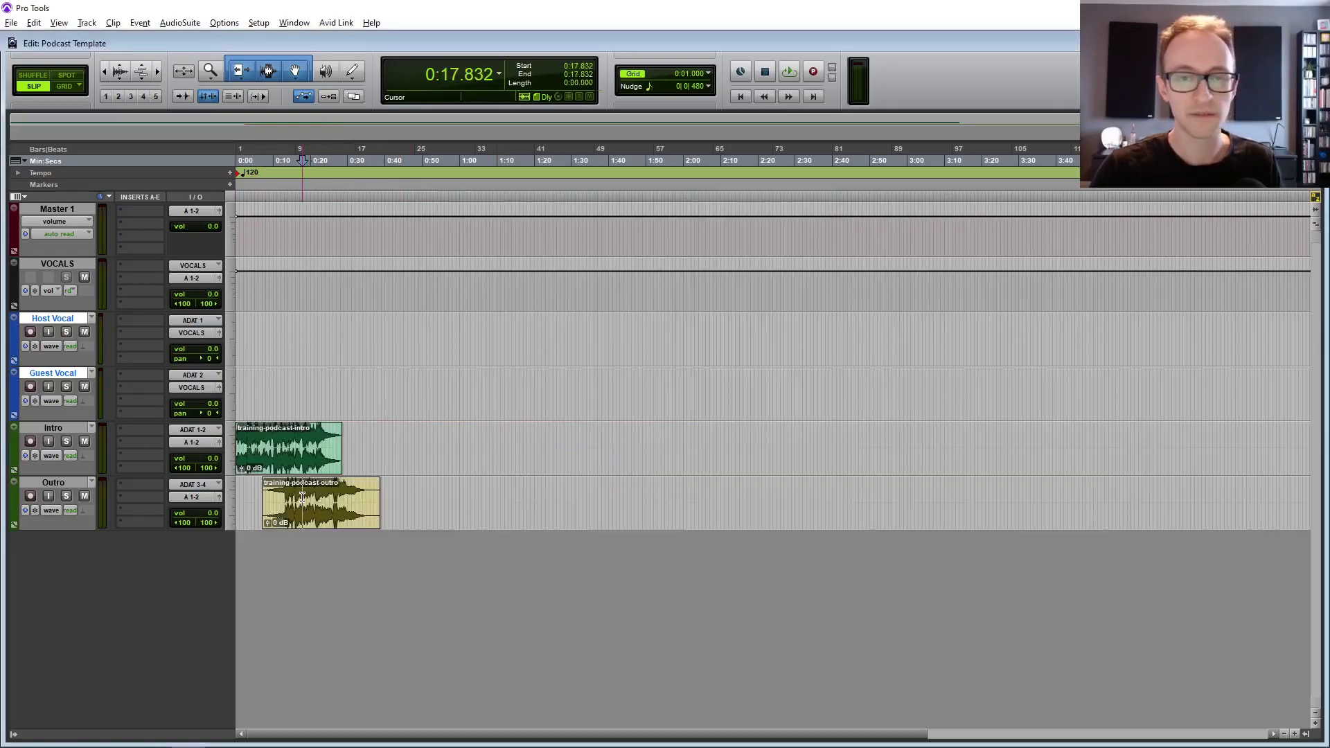
key(ctrl+bracketleft)
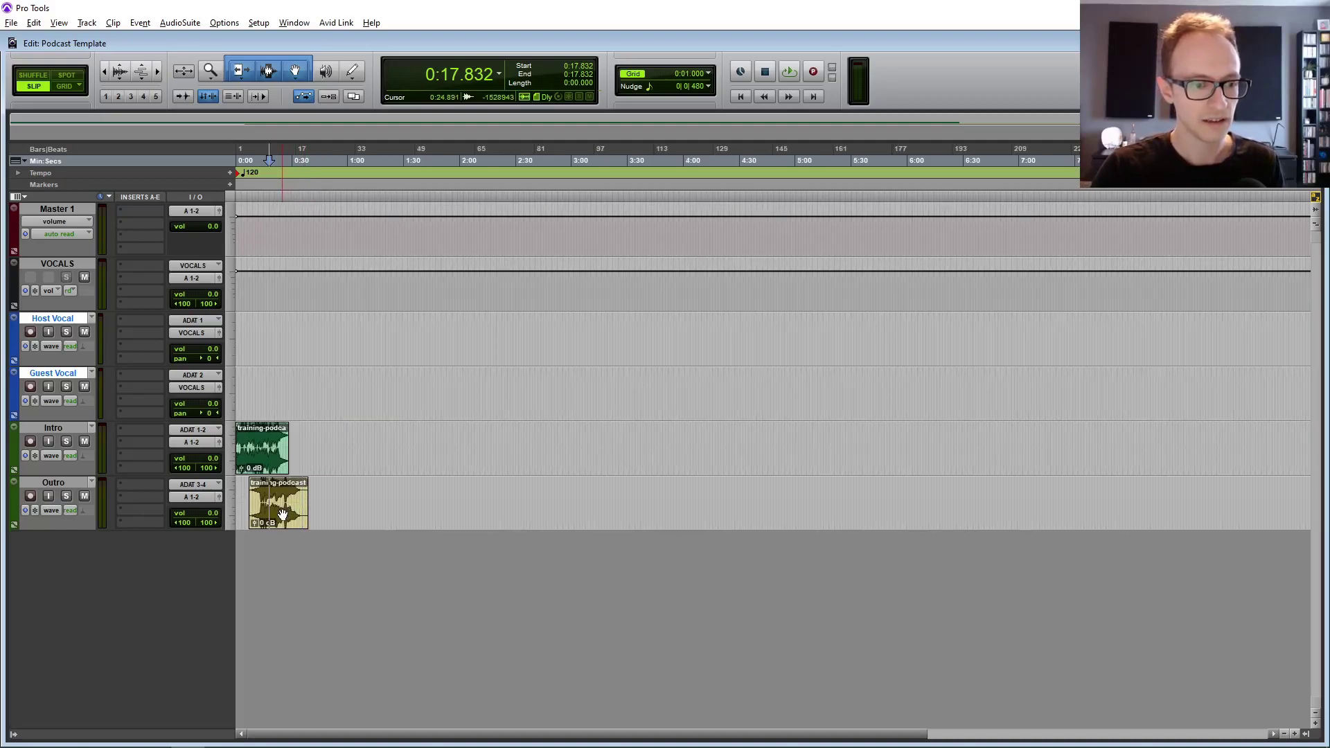
drag(285, 512, 1268, 489)
key(ctrl+bracketleft)
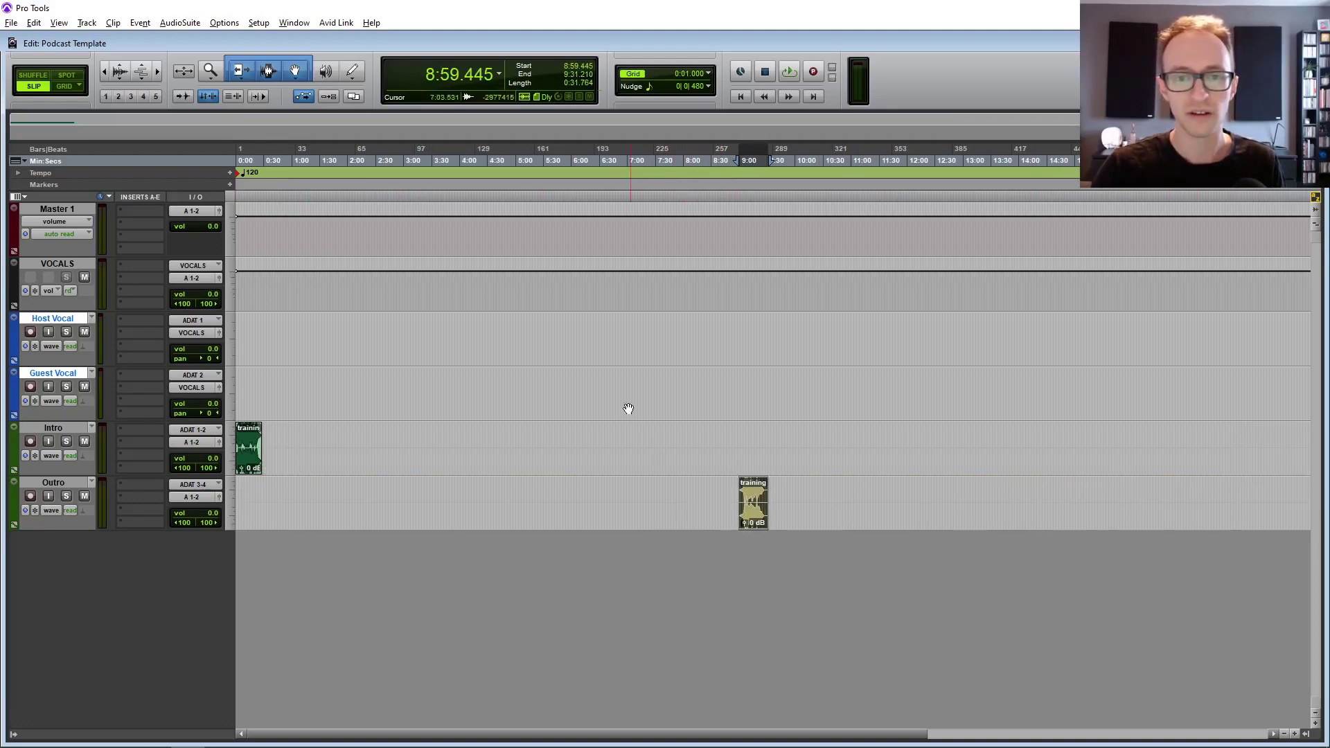
- Select the Intro clip at the session start and try moving and lengthening it
click(740, 96)
key(ctrl+bracketright)
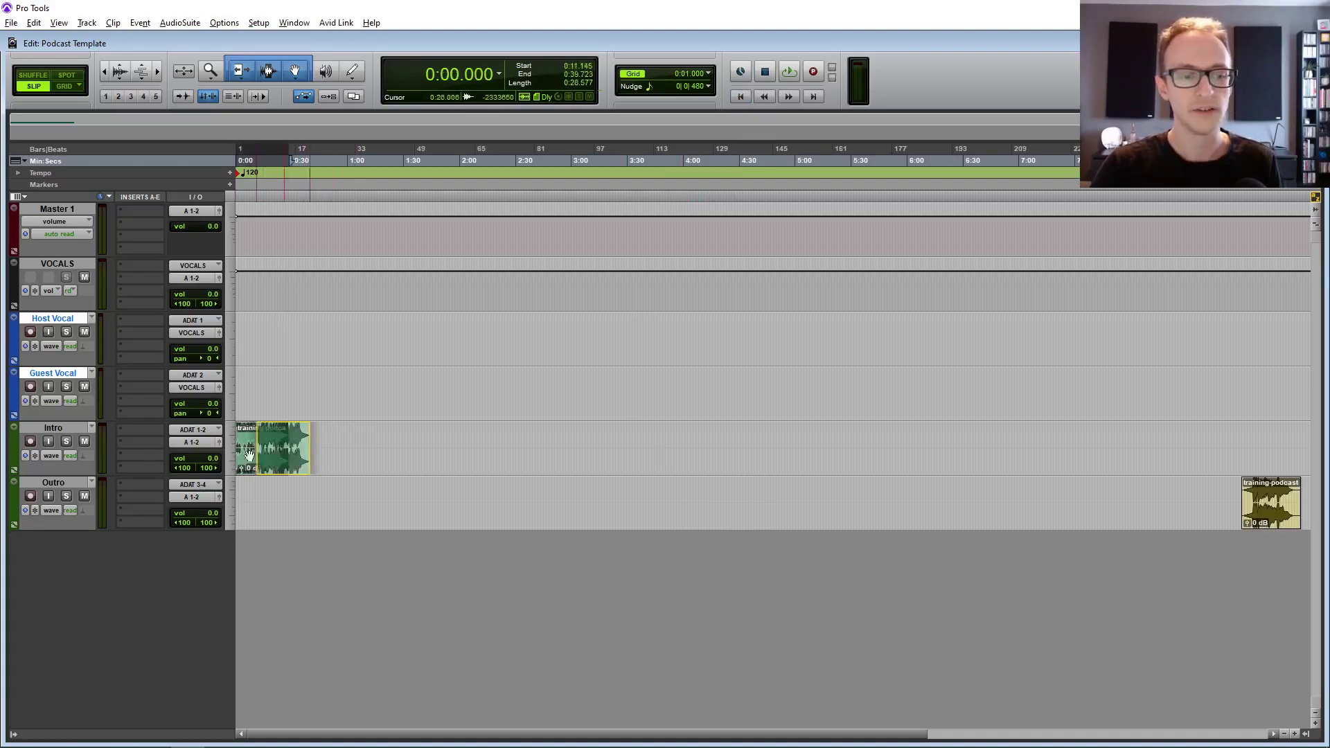
mouse_move(245, 465)
mouse_down()
mouse_move(363, 465)
mouse_move(245, 465)
mouse_up()
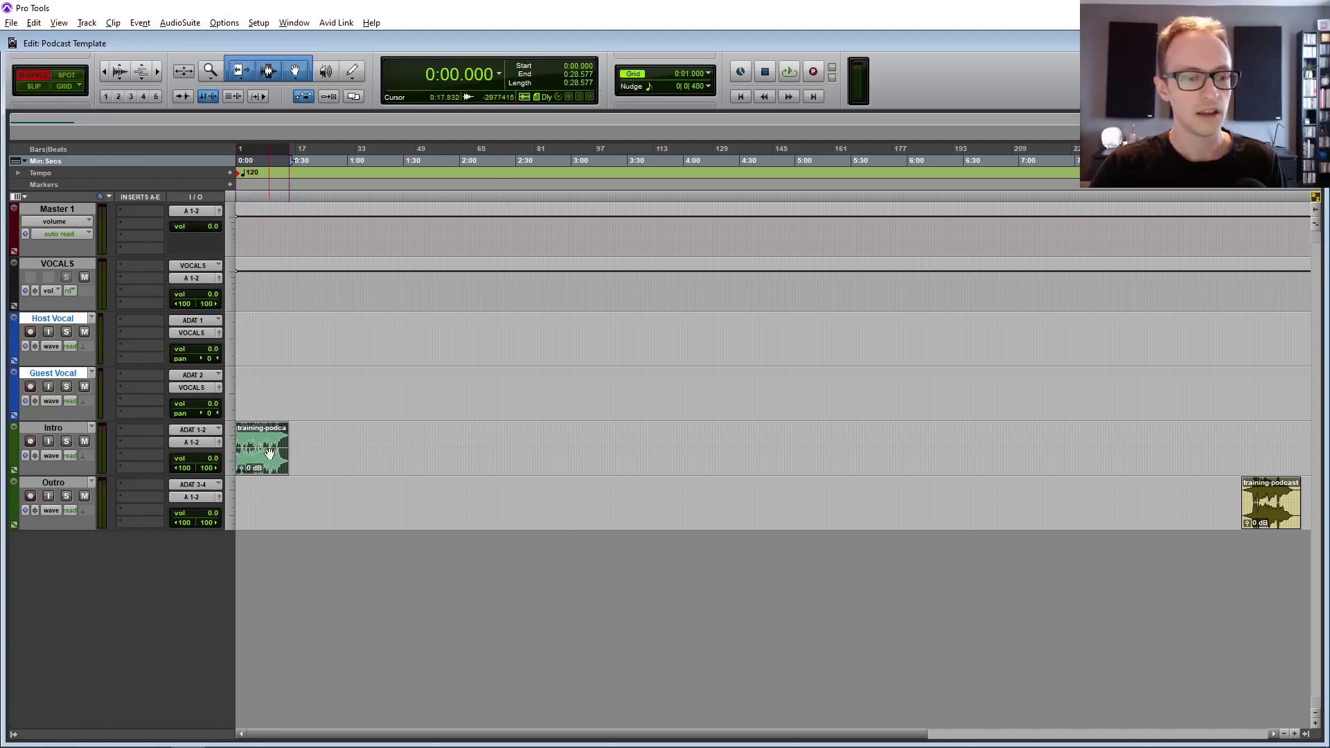
drag(278, 459, 258, 470)
- Switch to Slip mode and try moving the Intro clip toward the vocal tracks
click(323, 449)
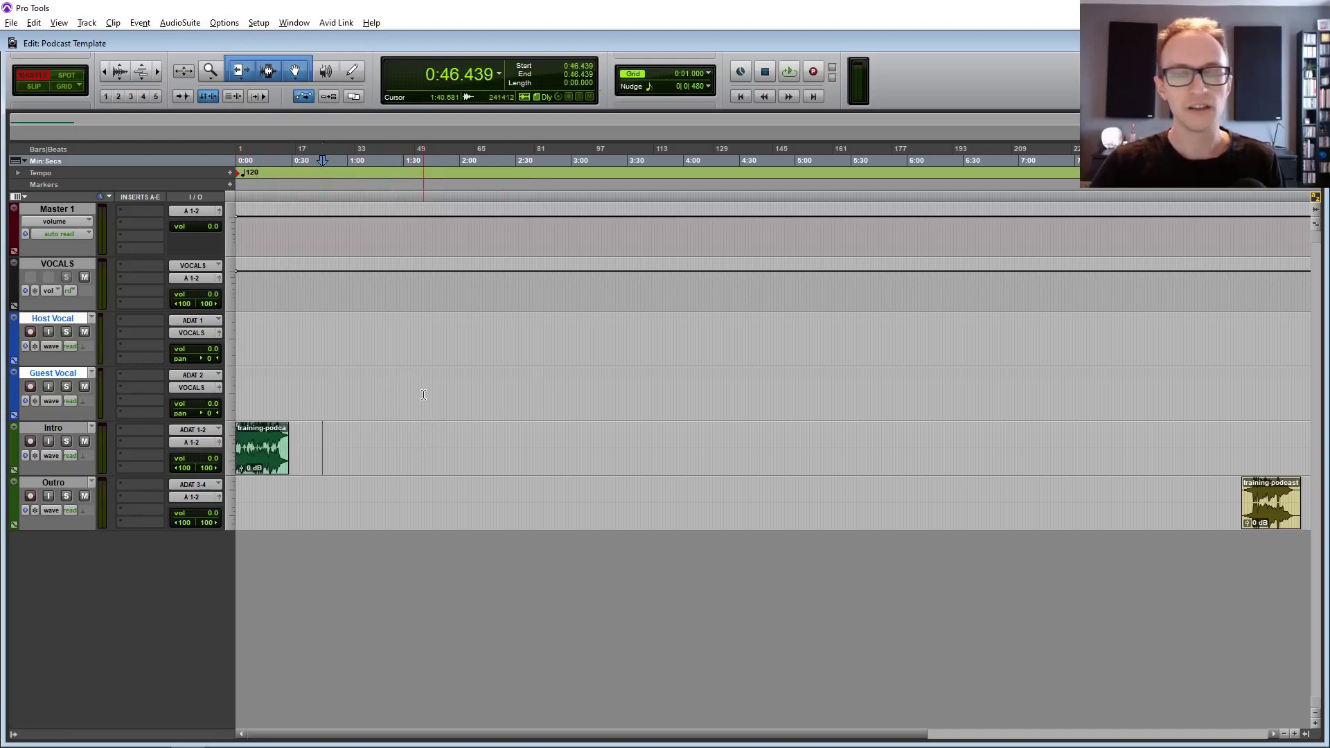
click(30, 85)
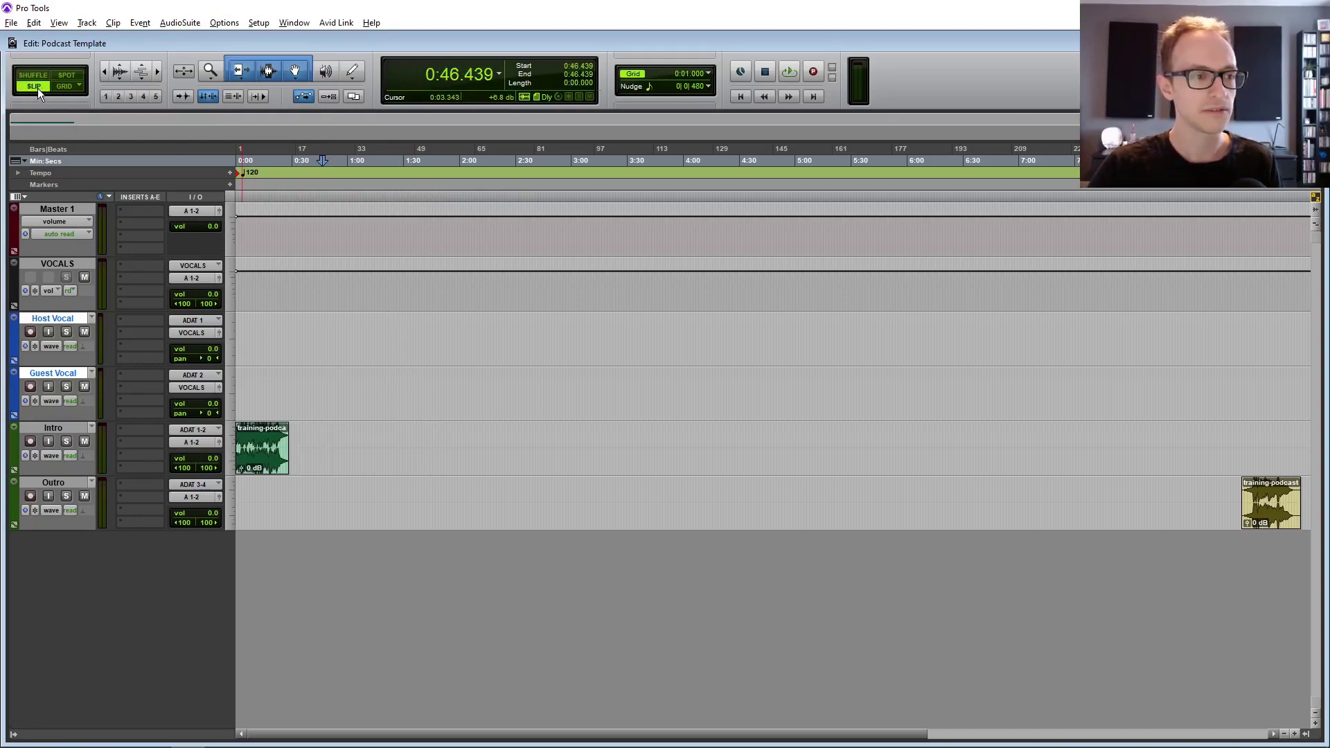
mouse_move(260, 458)
mouse_down()
mouse_move(324, 311)
mouse_move(297, 445)
mouse_move(260, 456)
mouse_up()
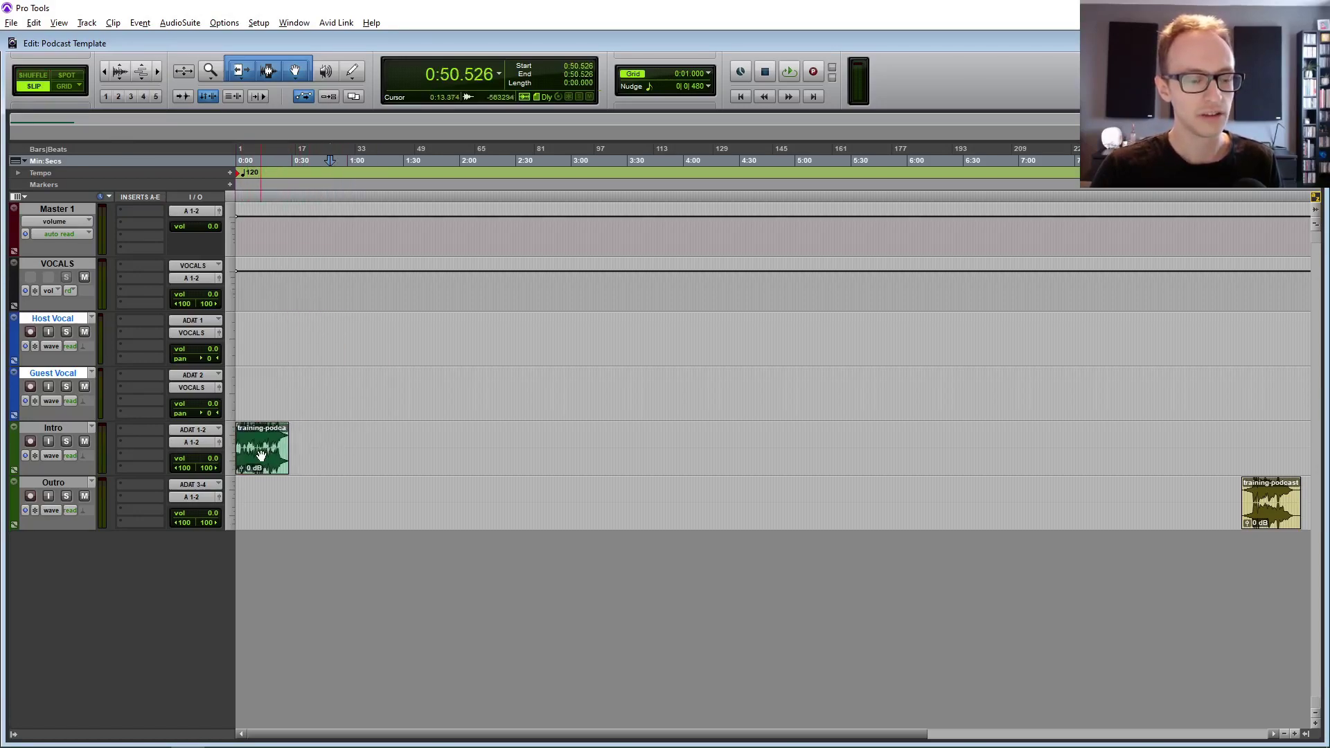
click(306, 318)
key(ctrl+bracketright)
key(ctrl+bracketright)
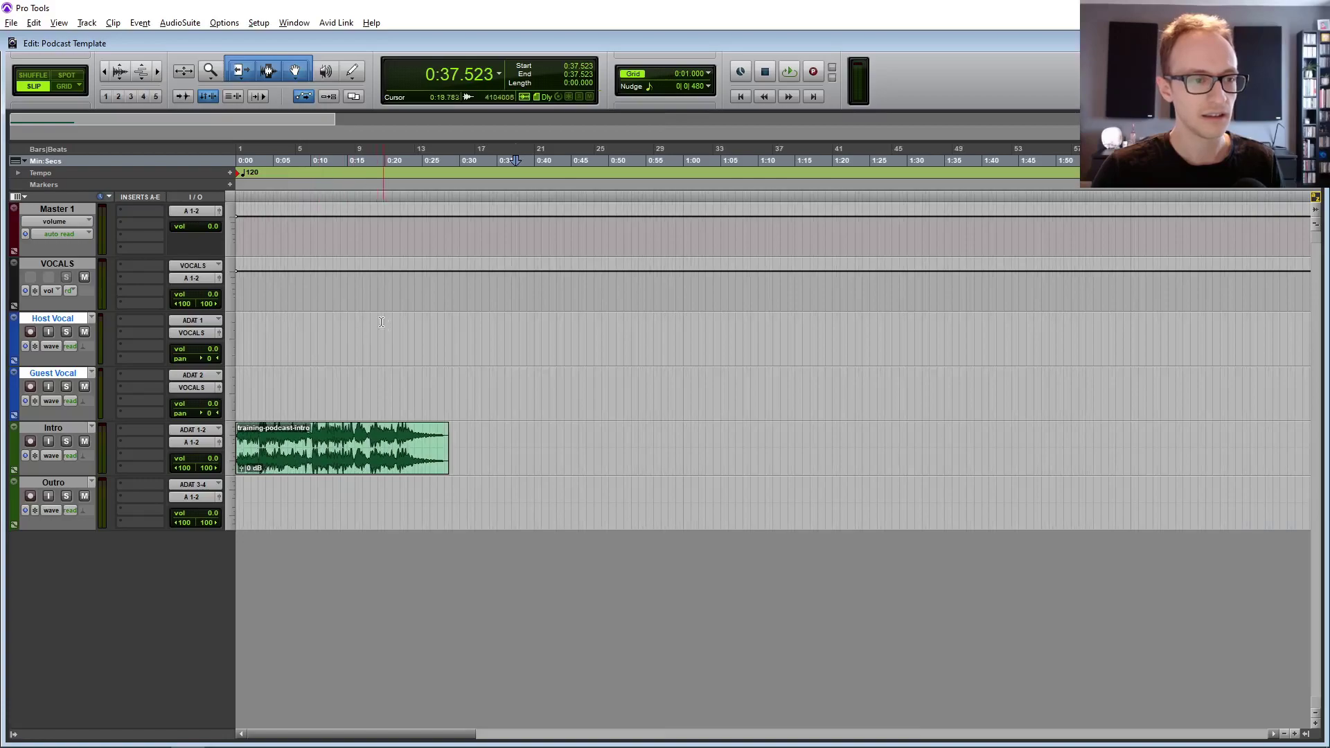
- In Shuffle mode, delete and restore a range of the Intro clip, then zoom out fully
click(45, 77)
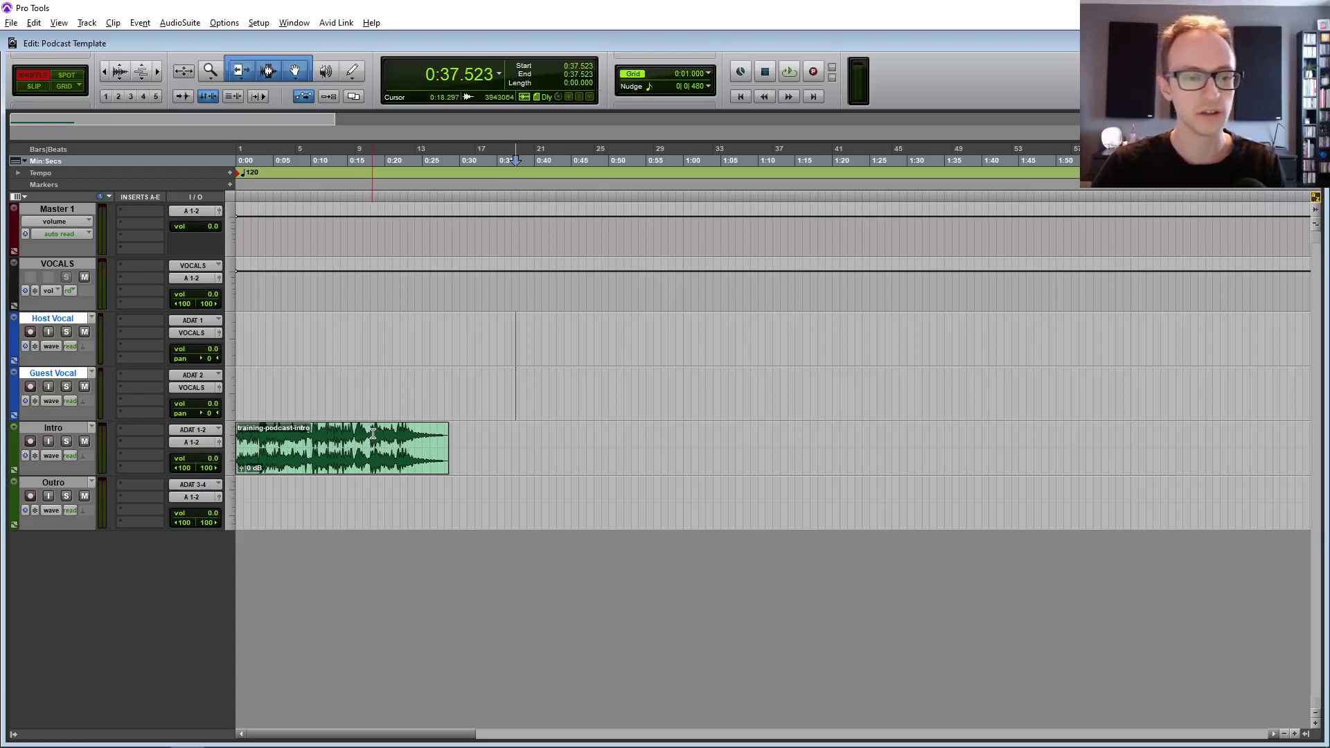
drag(372, 433, 350, 435)
key(Delete)
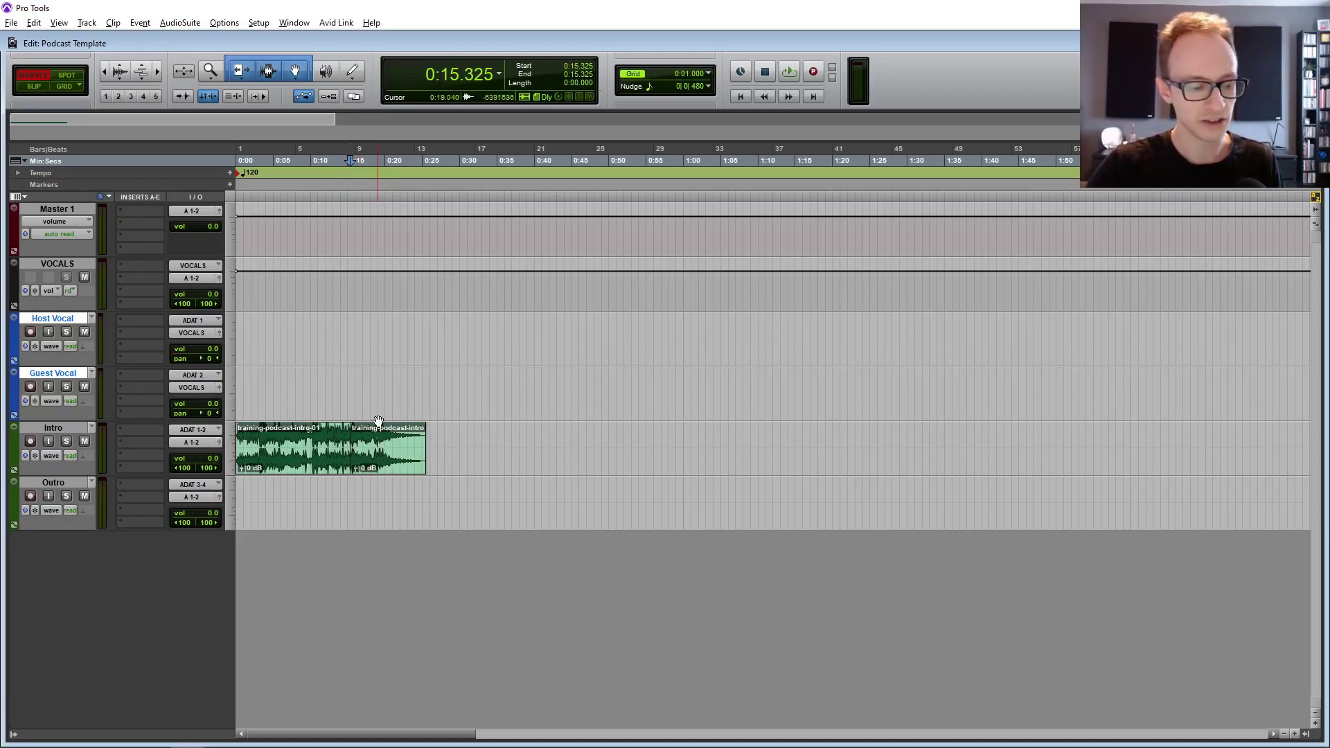
key(ctrl+z)
click(404, 380)
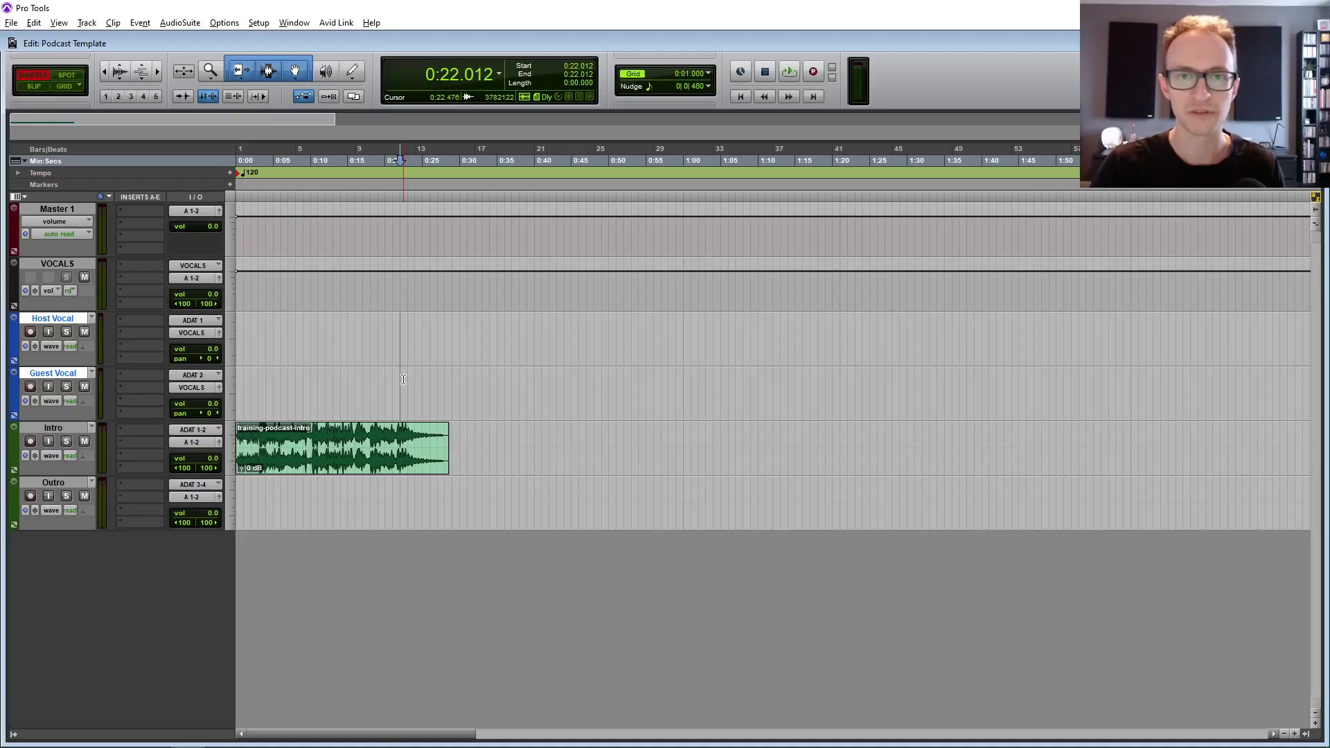
key(ctrl+[)
key(ctrl+[)
click(403, 380)
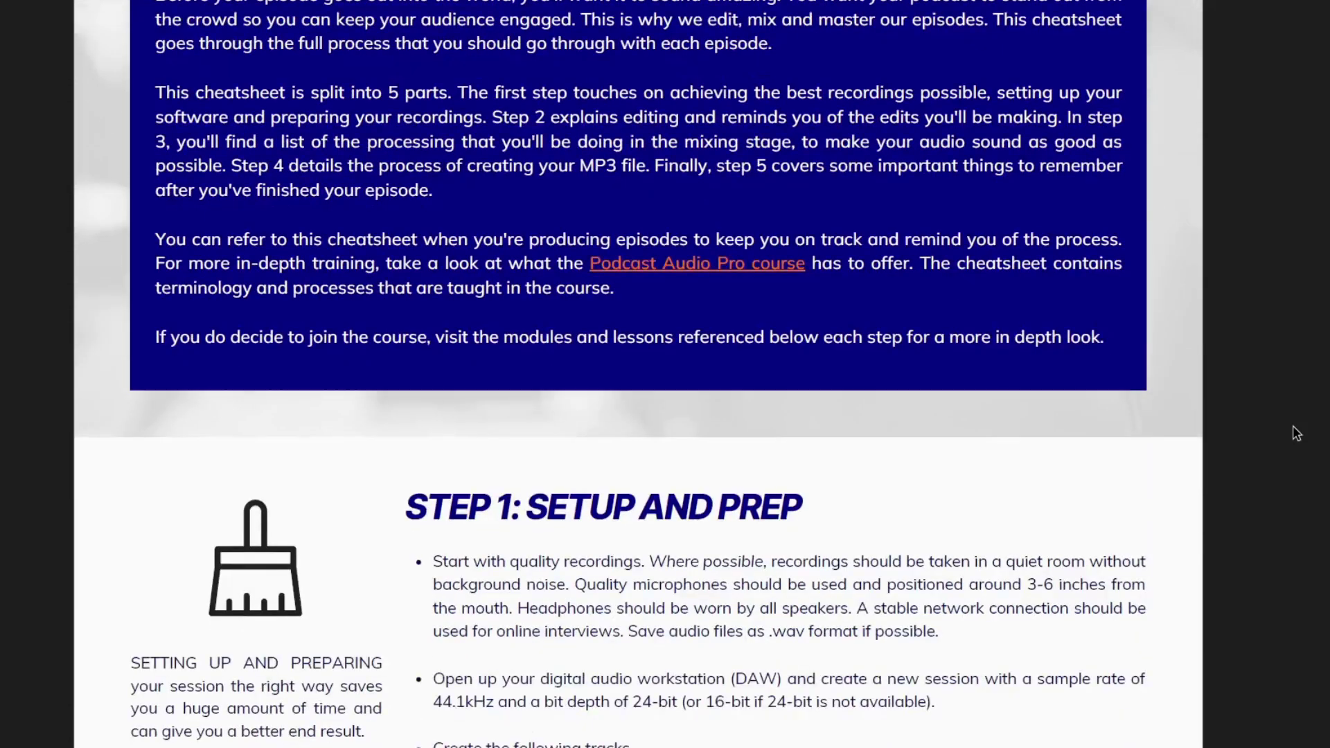
scroll(1294, 429, down, 4)
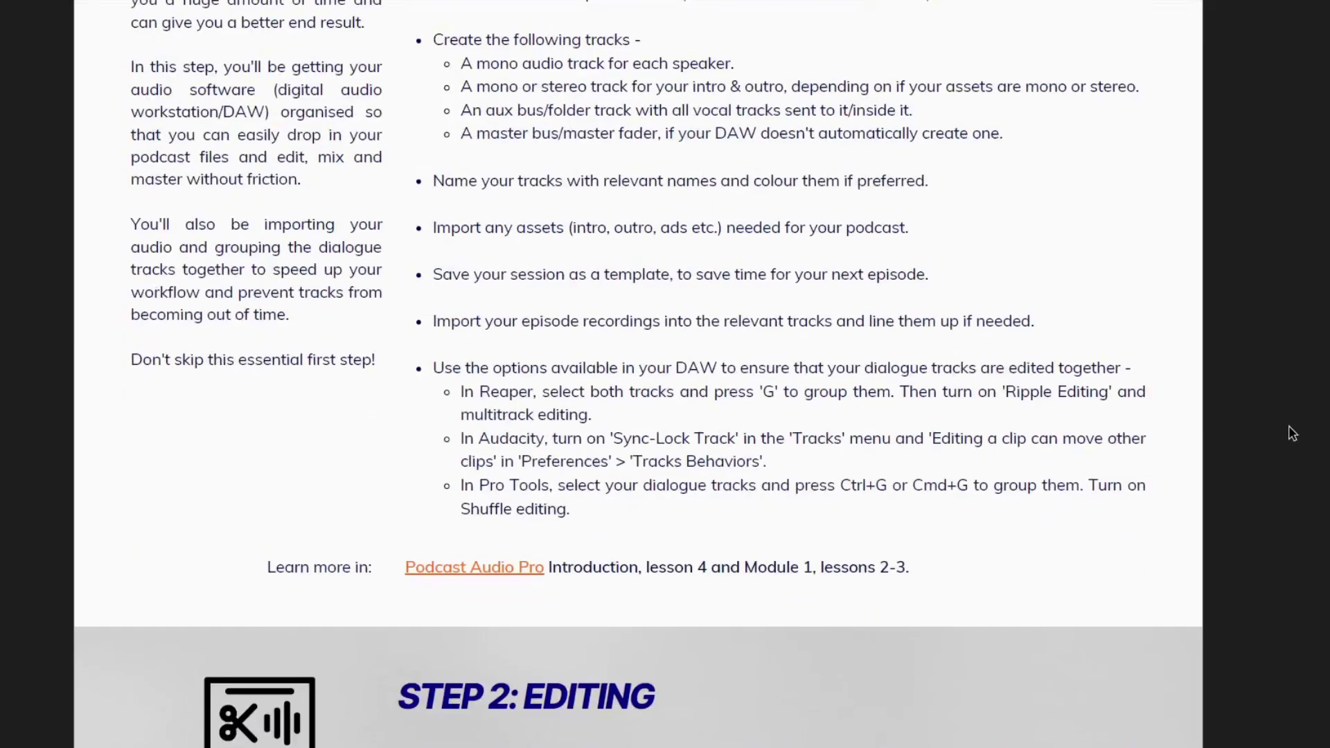
- Scroll the cheat sheet from Step 1: Setup and Prep past Step 2: Editing to Step 3: Mixing
scroll(1290, 437, down, 3)
scroll(1290, 438, down, 1)
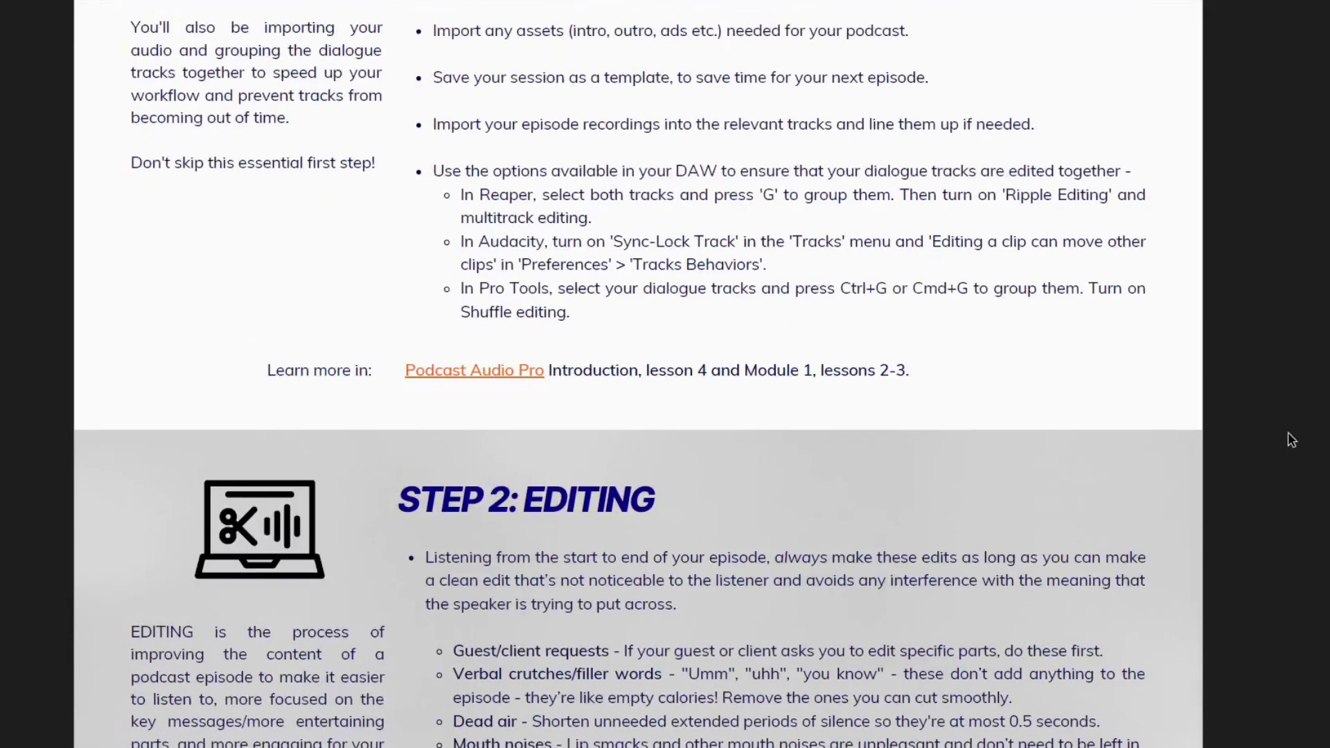
scroll(1288, 433, down, 3)
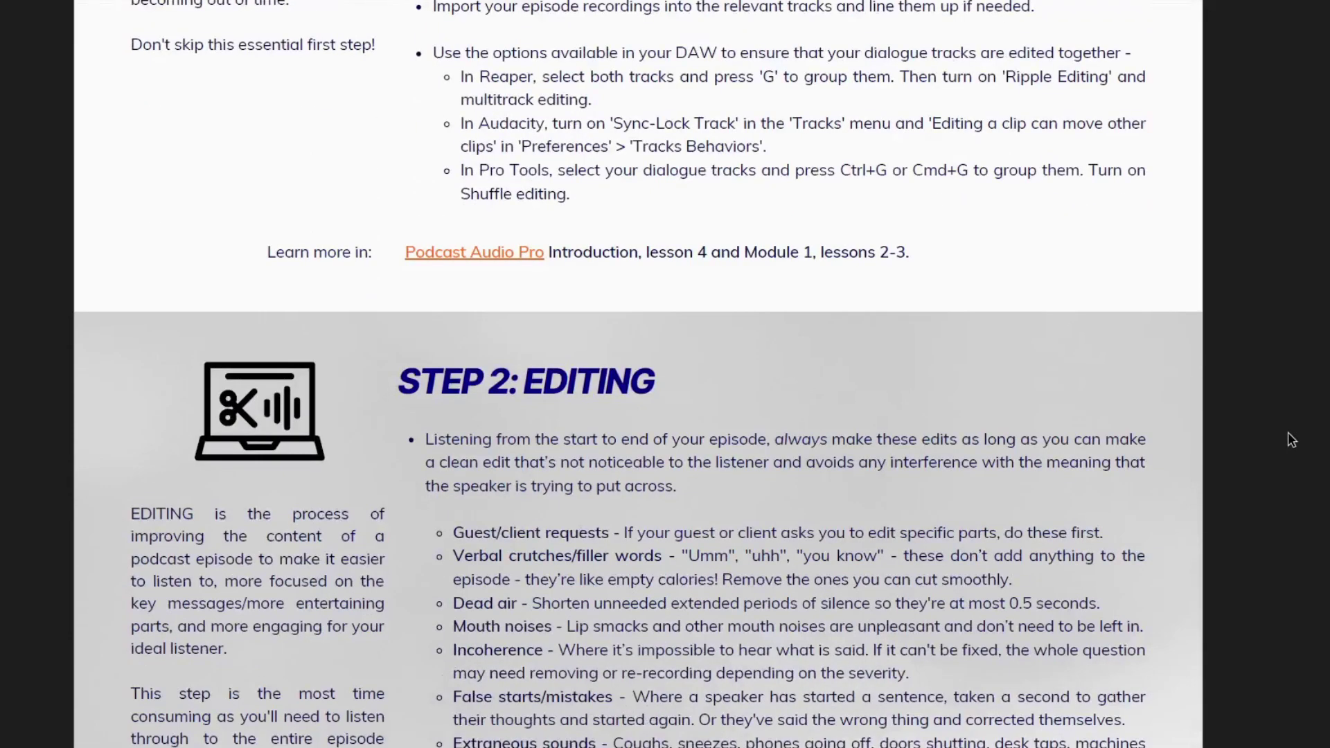
scroll(1290, 437, down, 5)
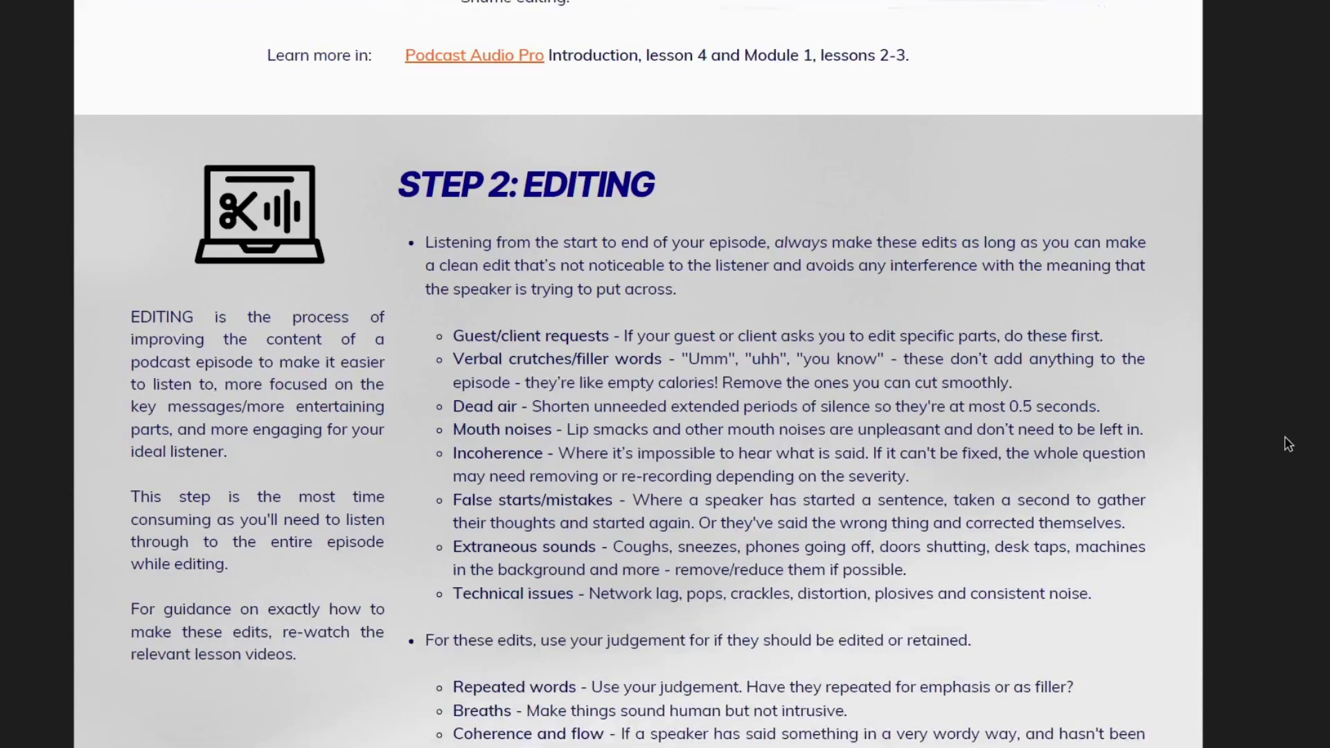
scroll(1287, 443, down, 7)
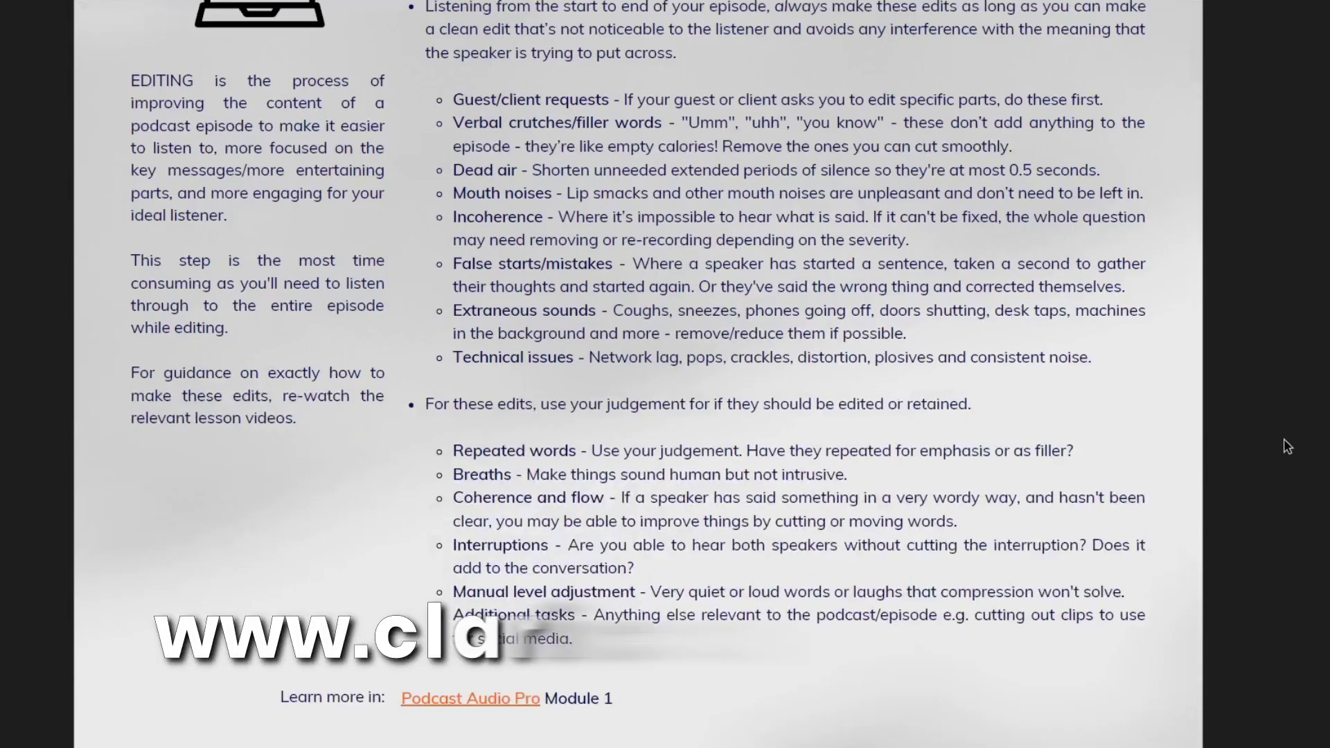
scroll(1285, 447, down, 4)
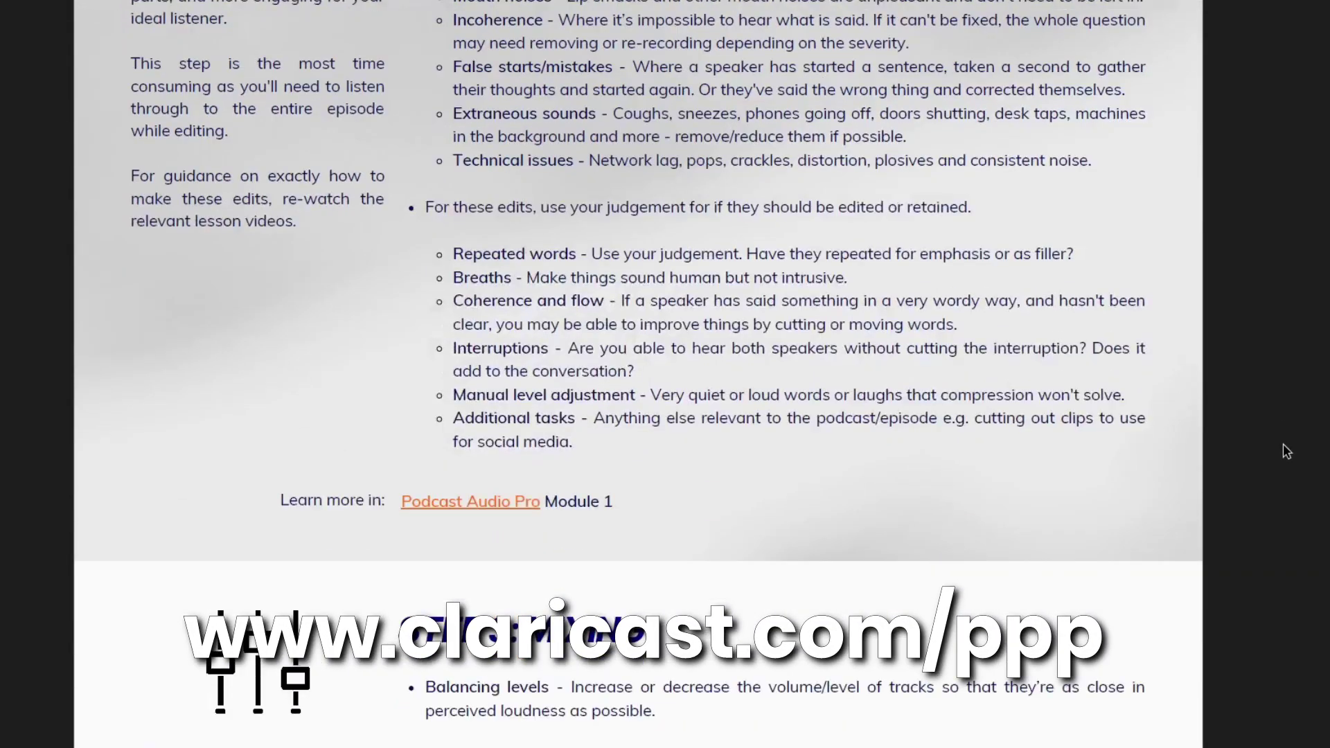
scroll(1283, 443, down, 5)
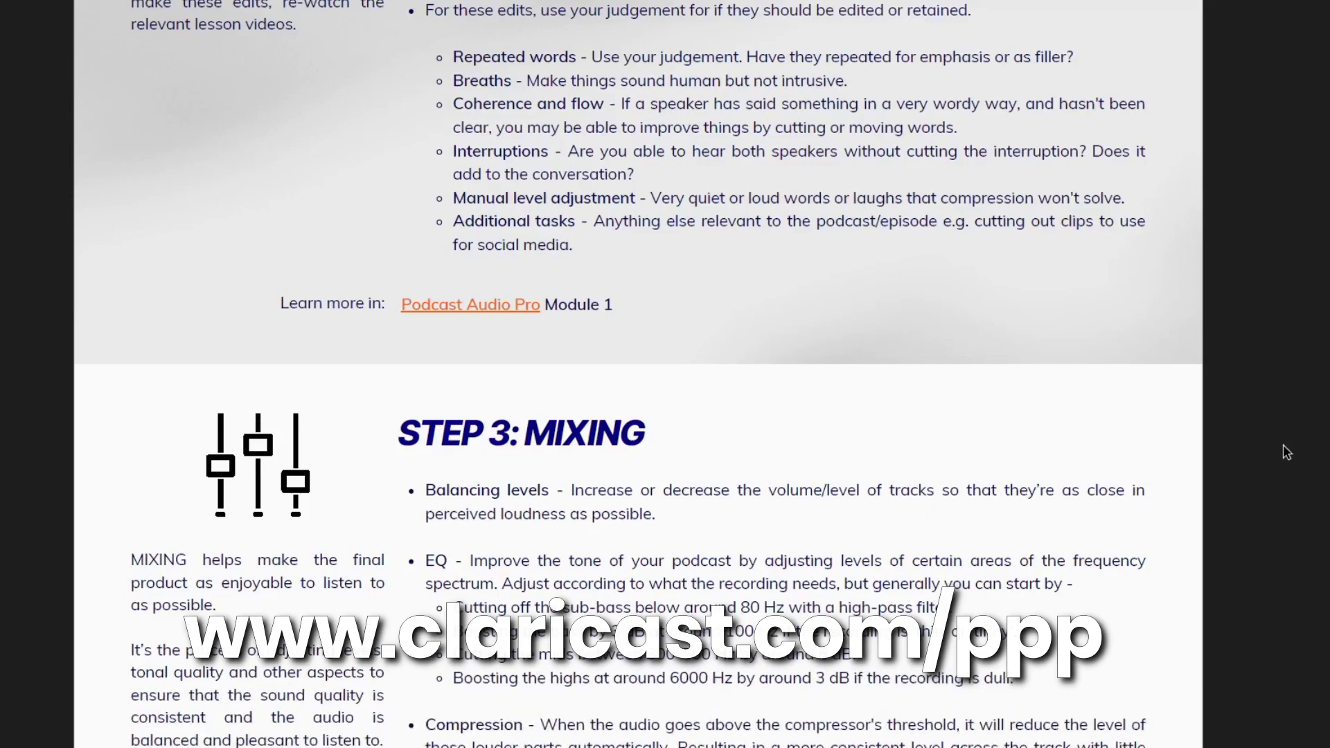
scroll(1283, 444, down, 3)
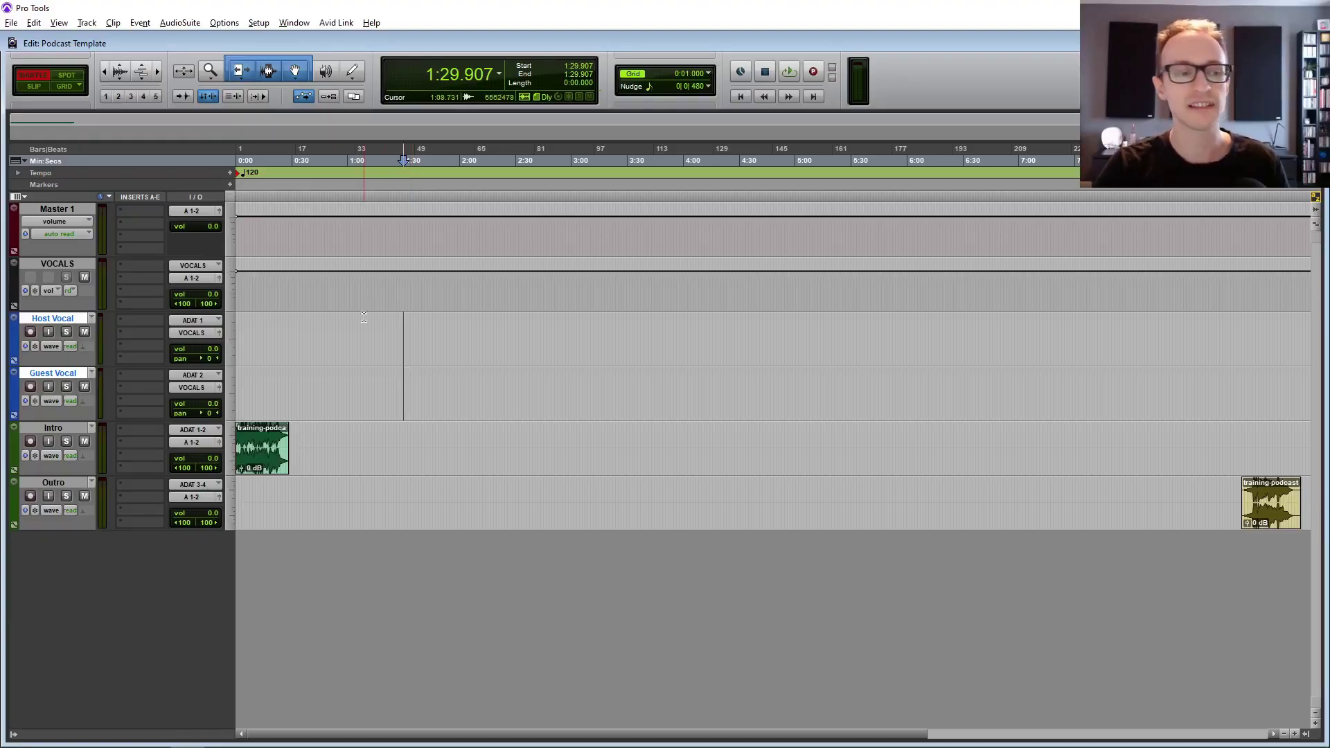
- Insert Channel Strip (mono) on Host Vocal's first insert slot by searching 'chann'
click(61, 262)
click(61, 318)
click(64, 373)
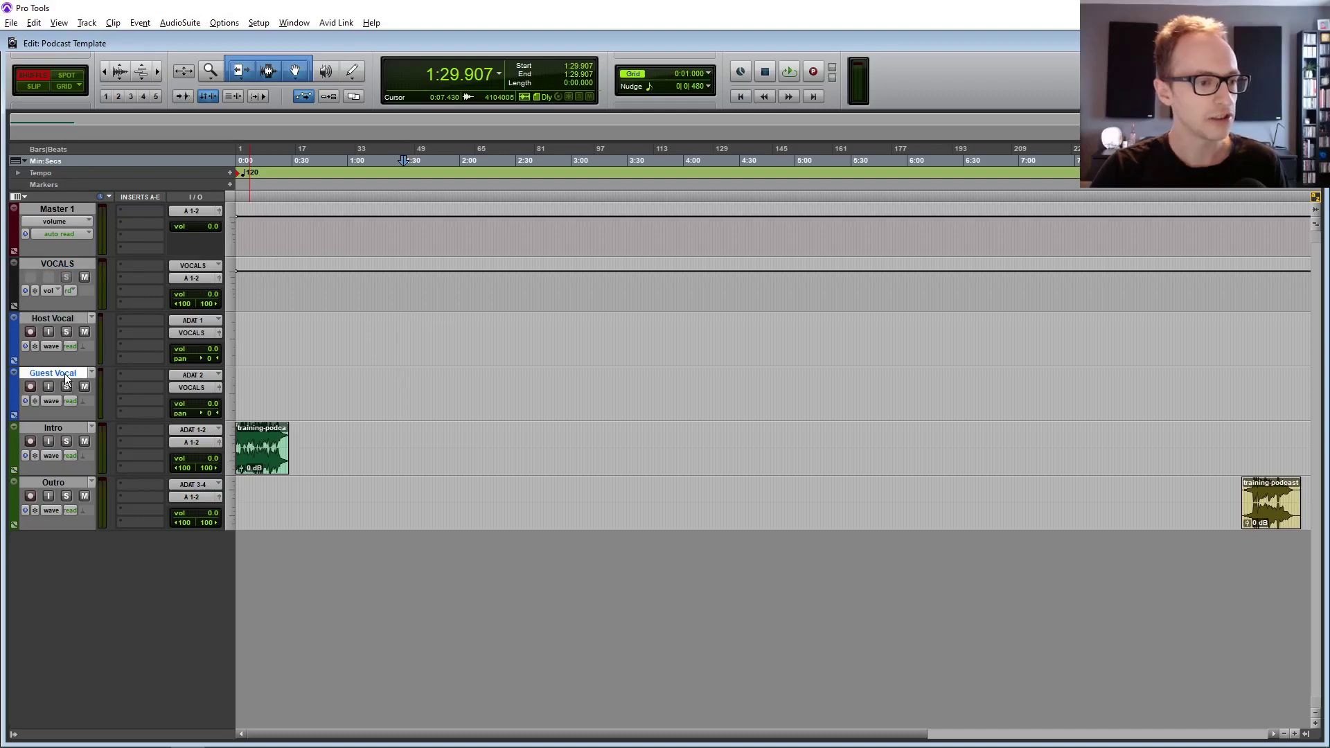
click(139, 320)
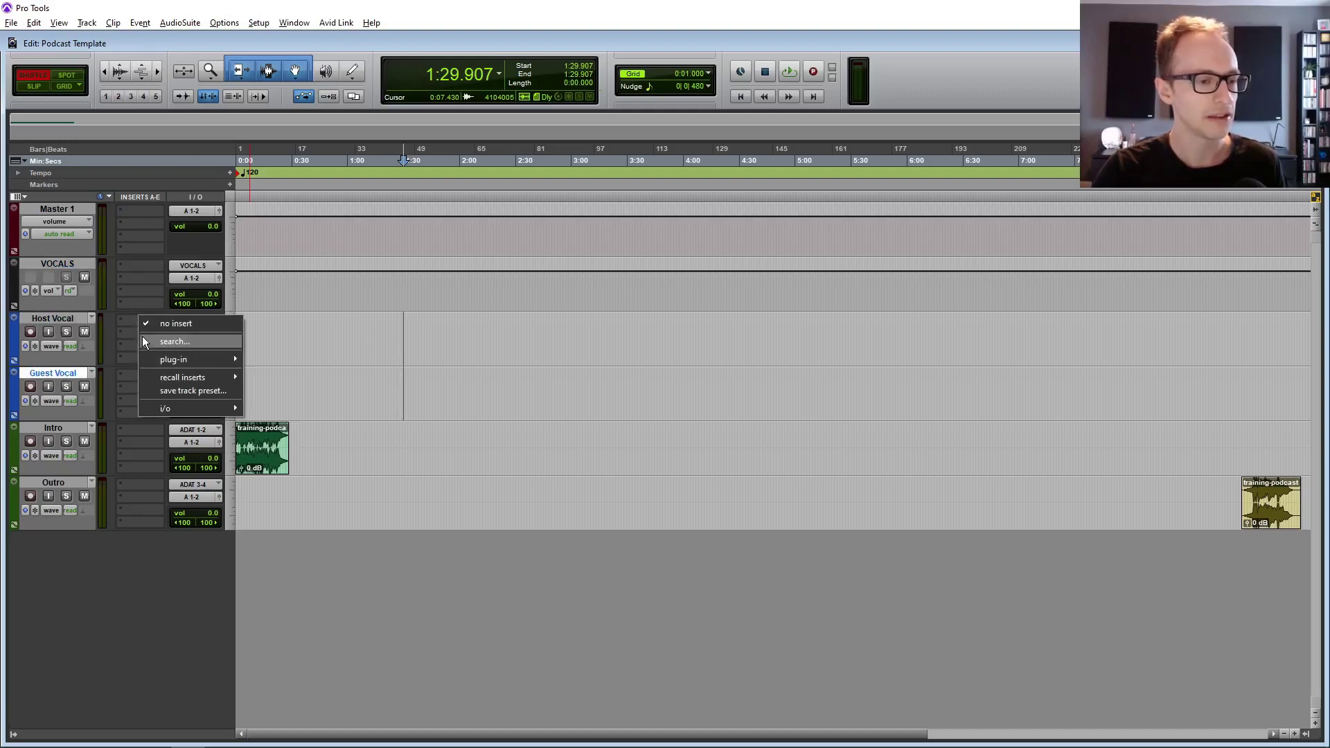
click(131, 320)
click(124, 322)
click(126, 322)
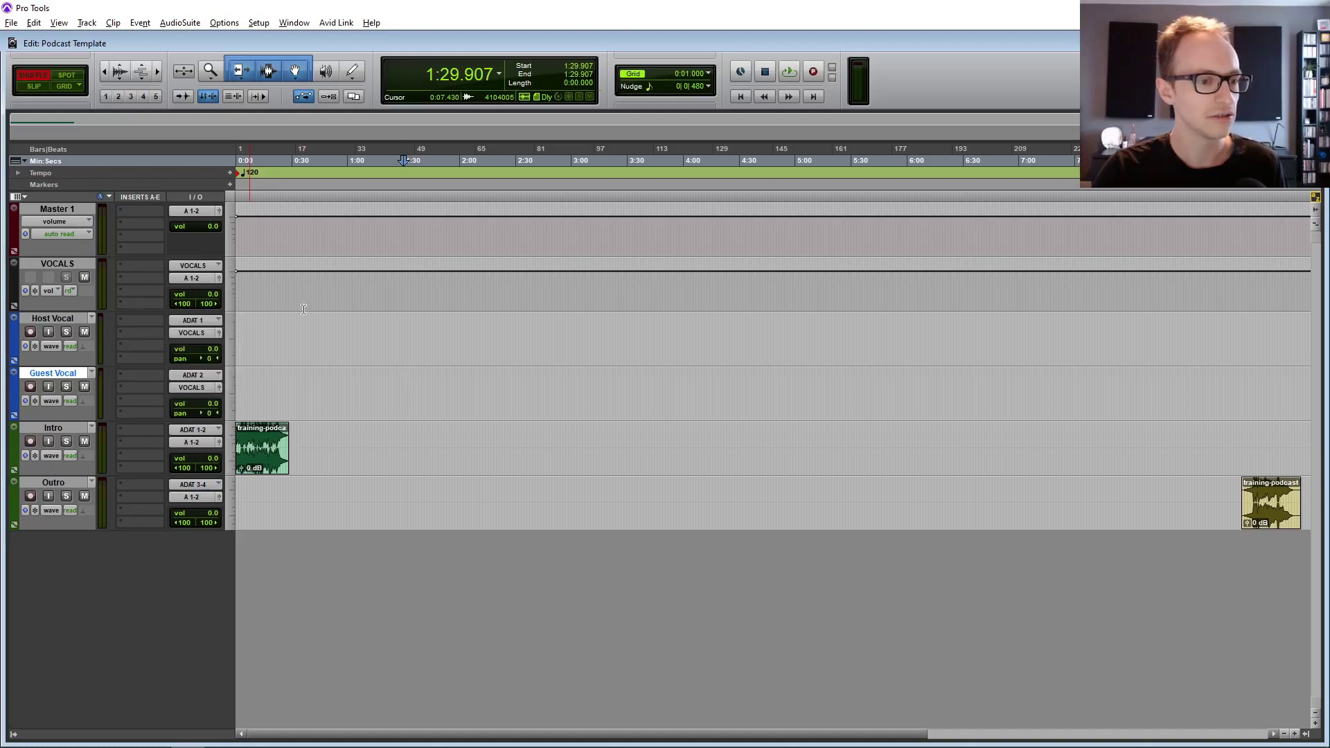
click(138, 320)
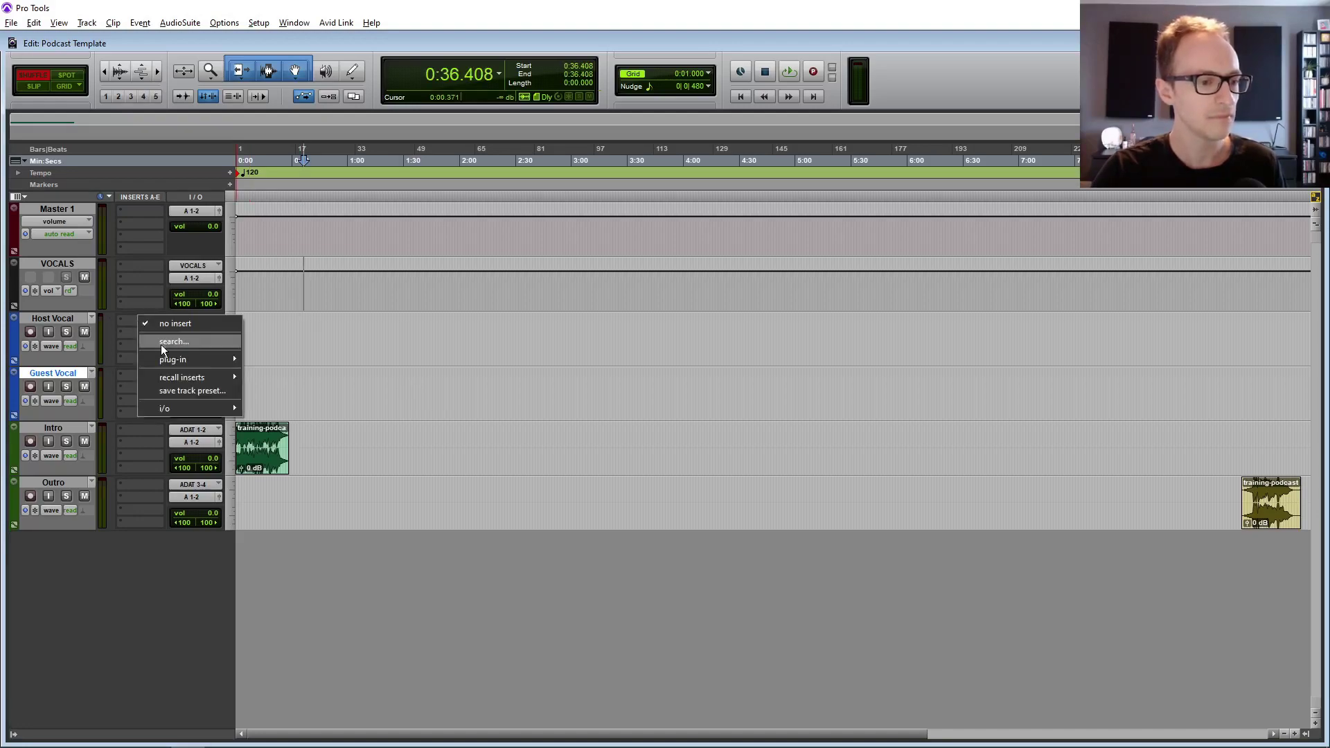
click(161, 342)
text(chann)
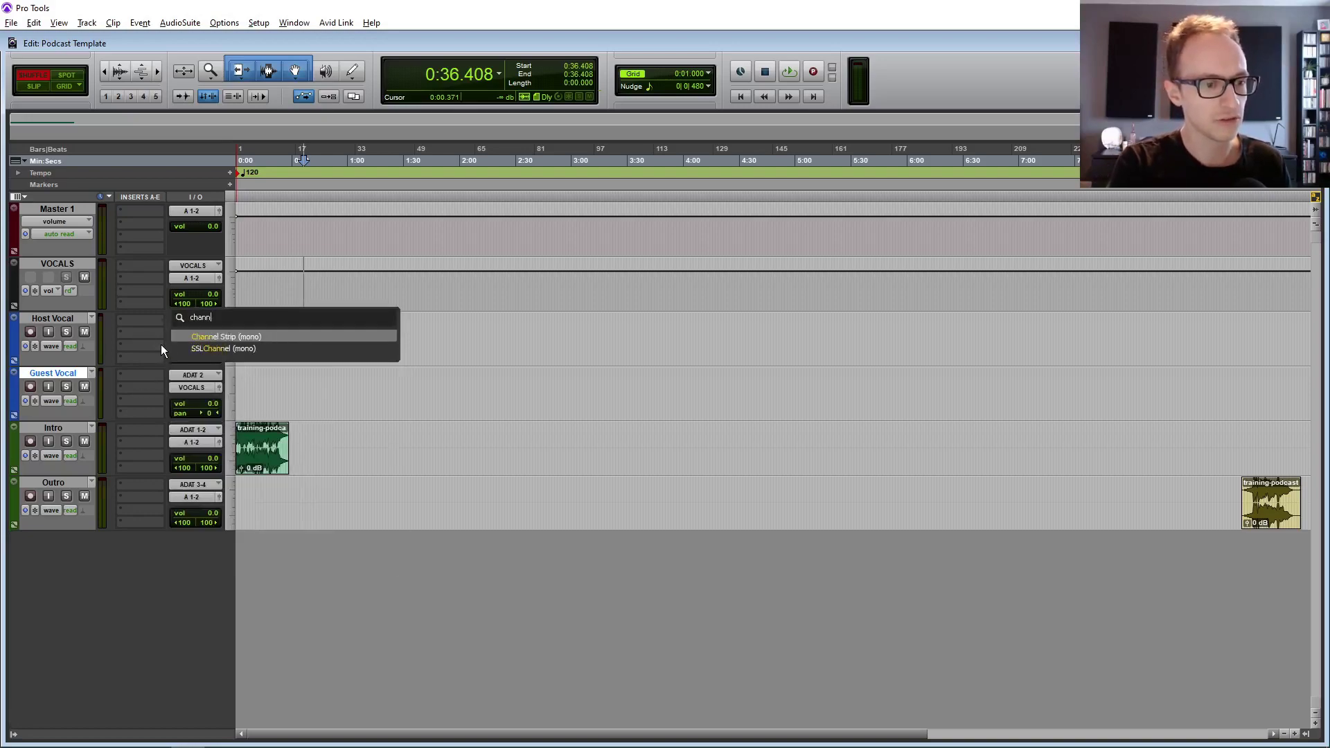
click(189, 338)
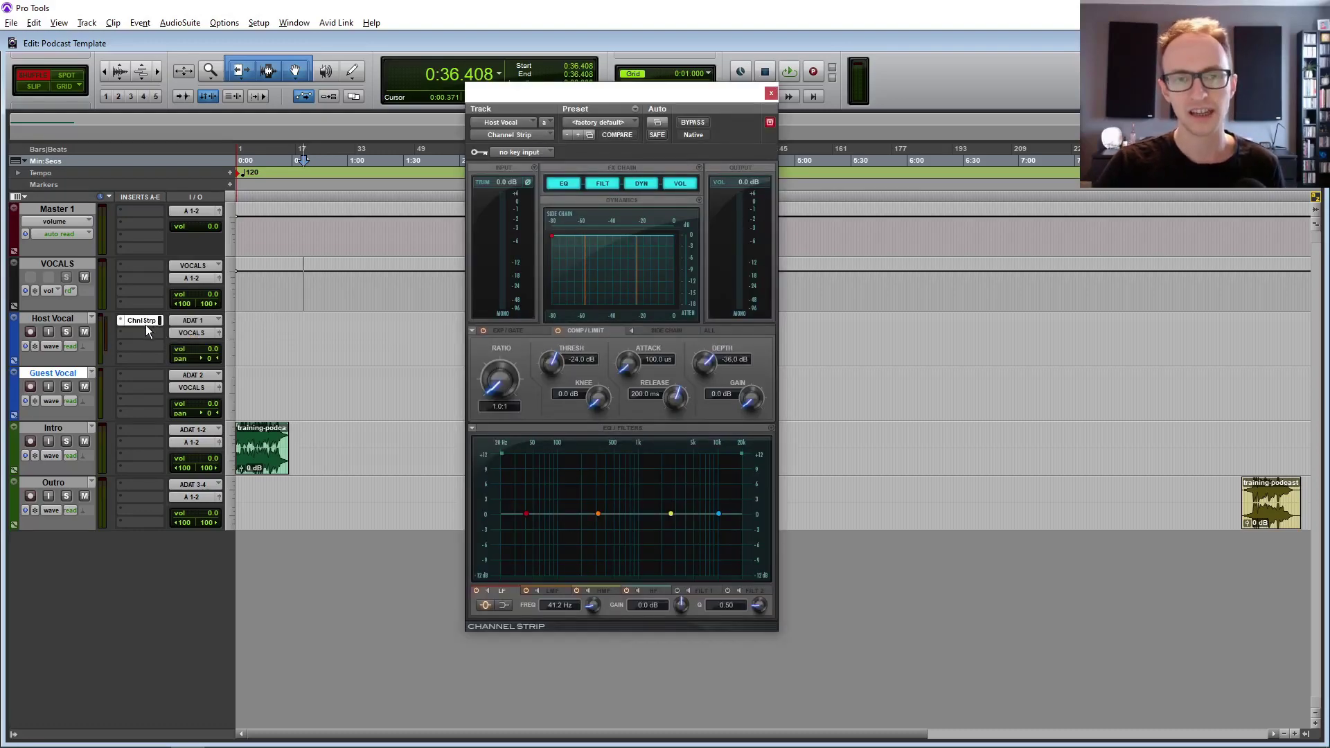
drag(611, 97, 630, 71)
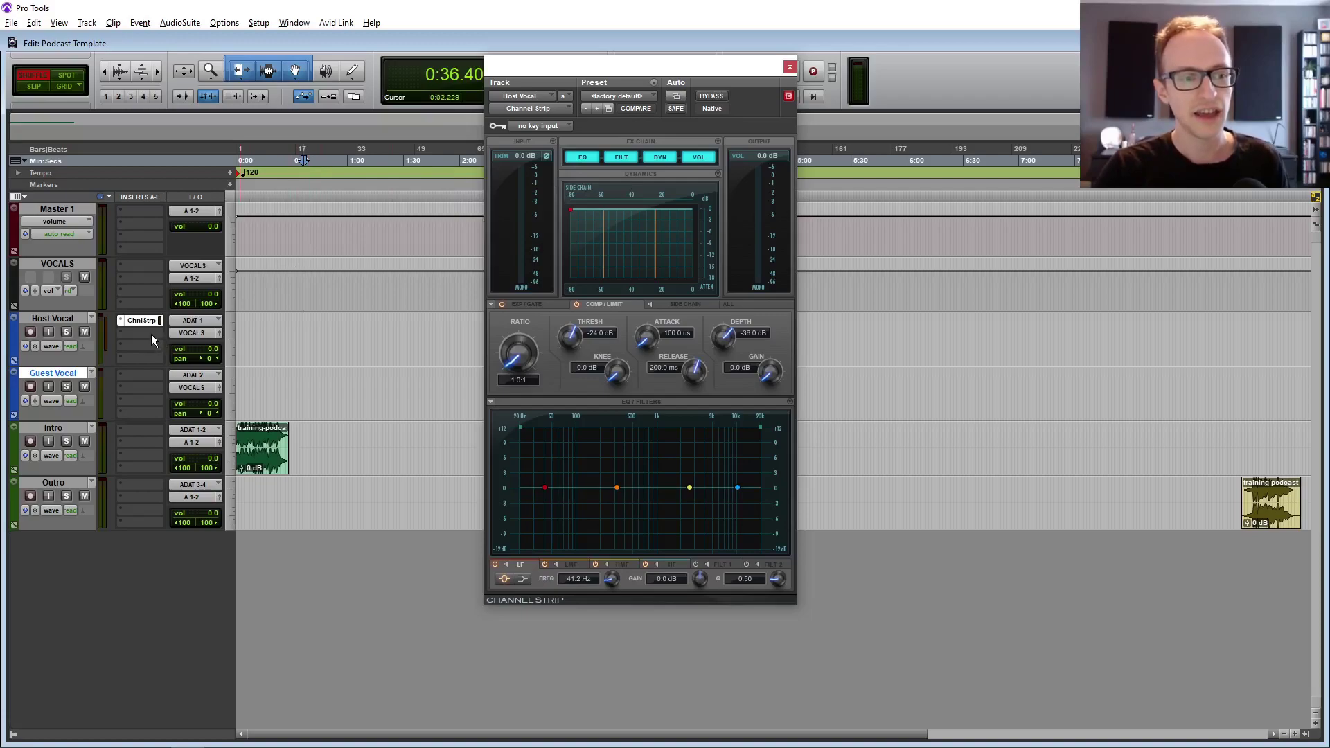
drag(639, 75, 683, 97)
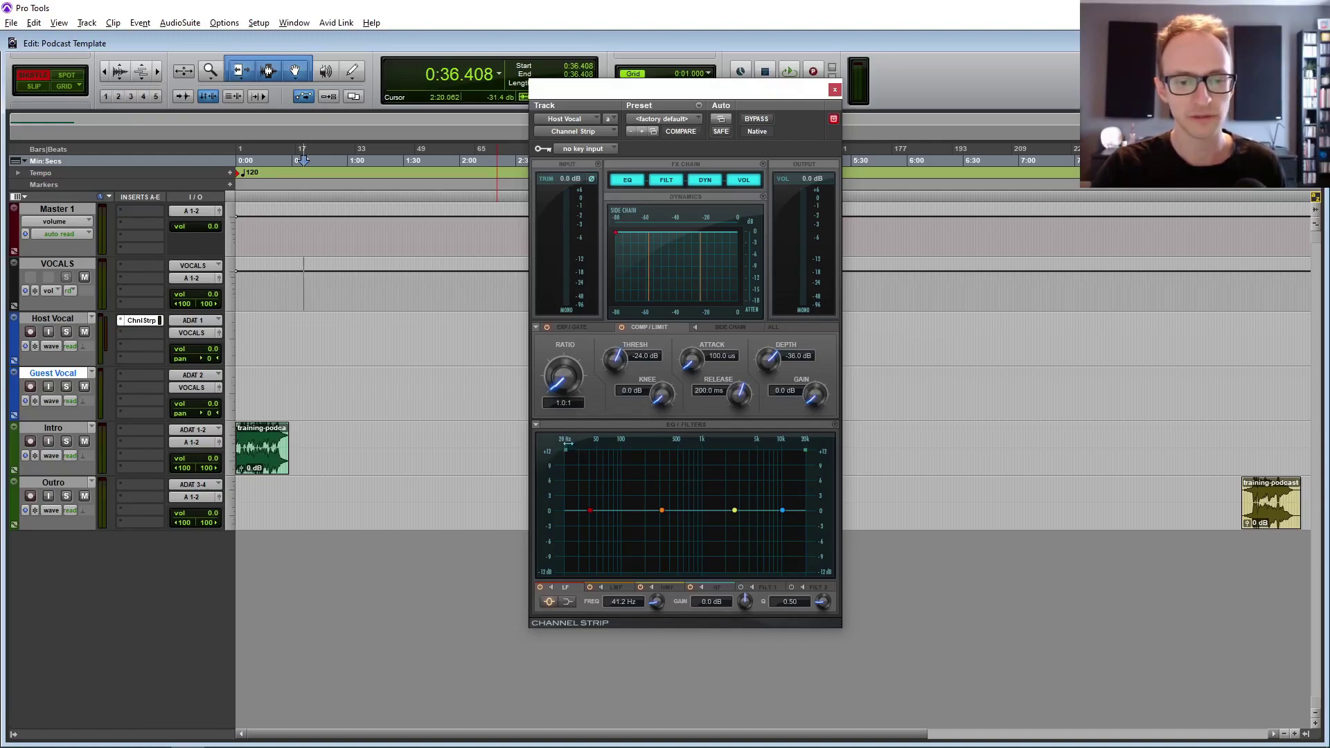
- Enable a high-pass filter near 81 Hz and add a 1.5 dB boost at 132.8 Hz, Q 9.72
click(567, 449)
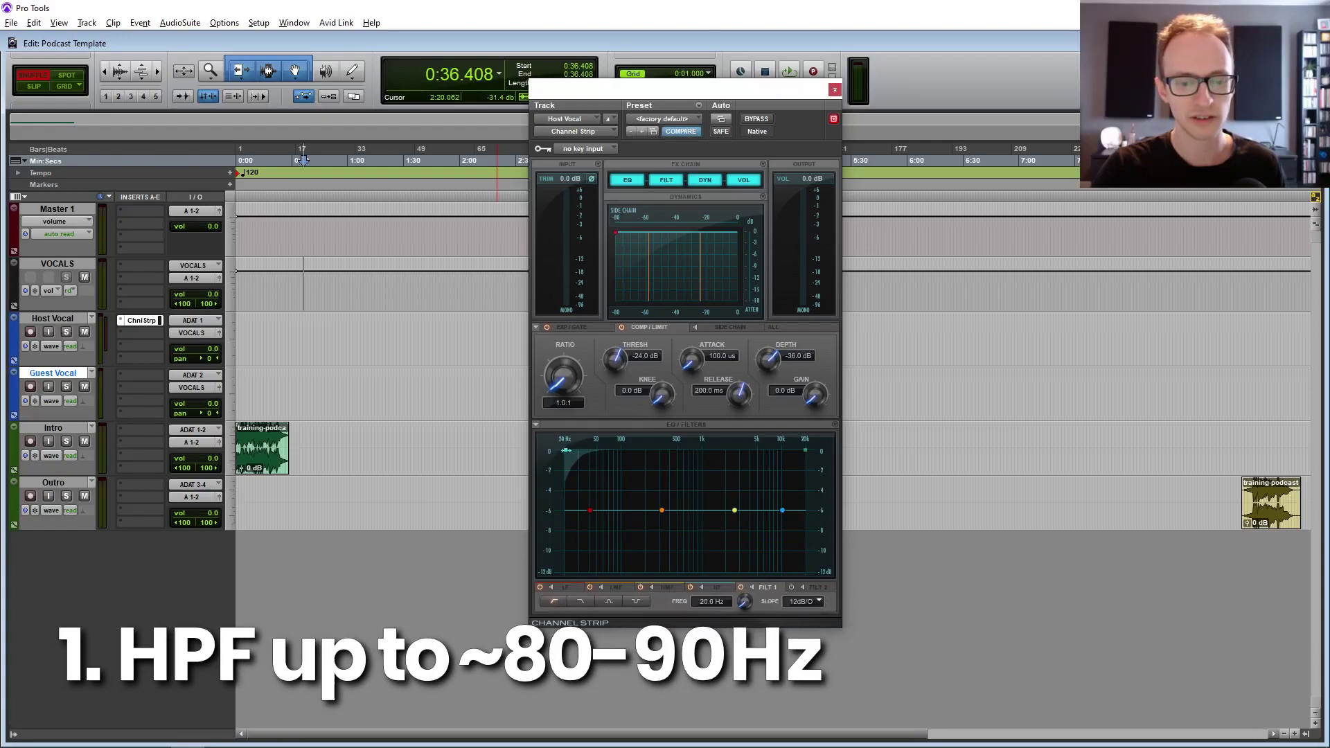
drag(567, 450, 613, 451)
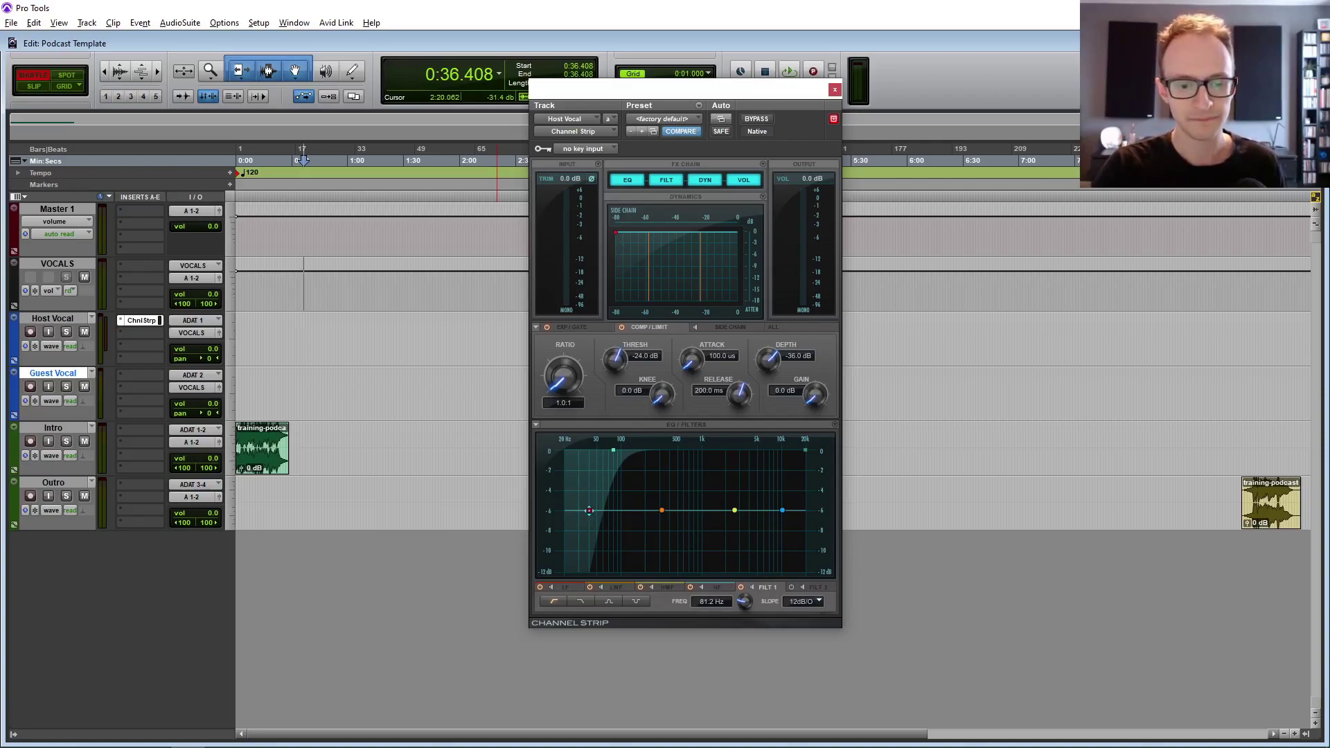
drag(589, 510, 633, 502)
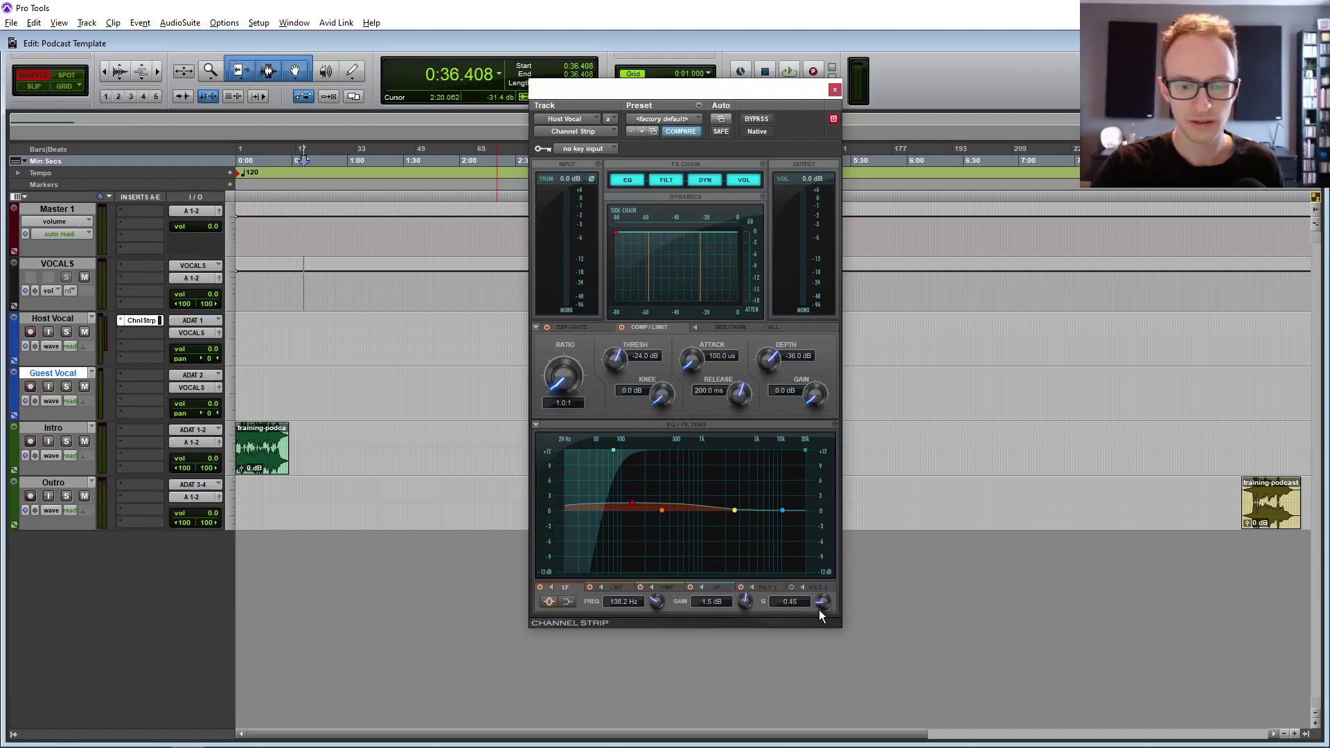
drag(819, 608, 830, 491)
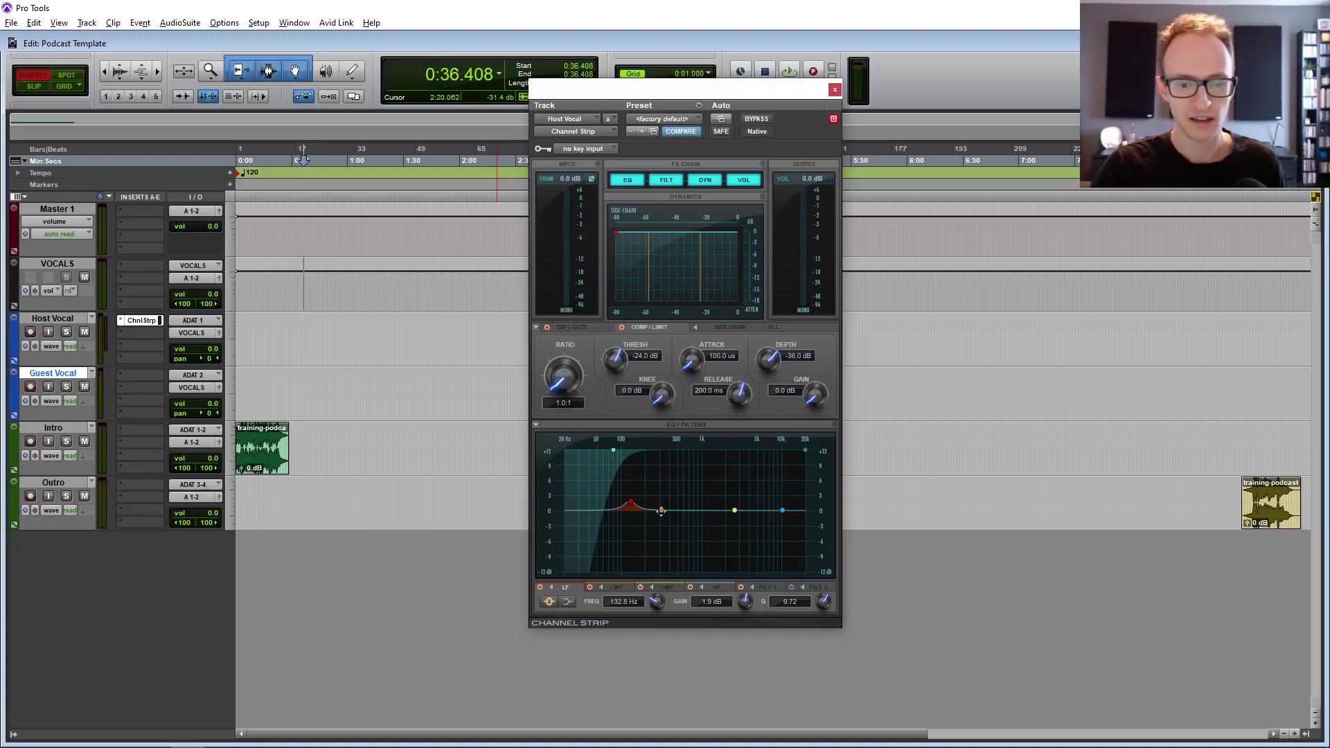
- Cut the low-mid EQ band by about 6 dB around 425 Hz
drag(662, 510, 672, 522)
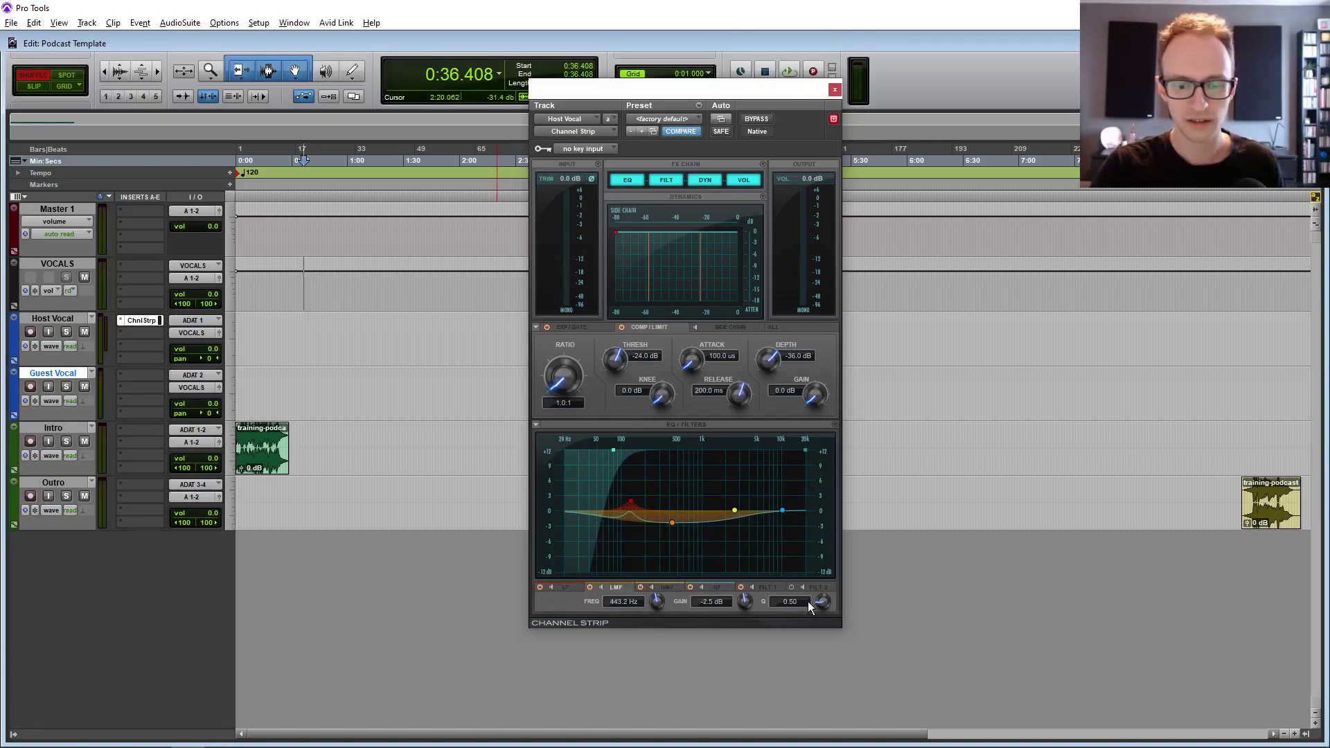
drag(819, 603, 826, 500)
drag(674, 525, 670, 542)
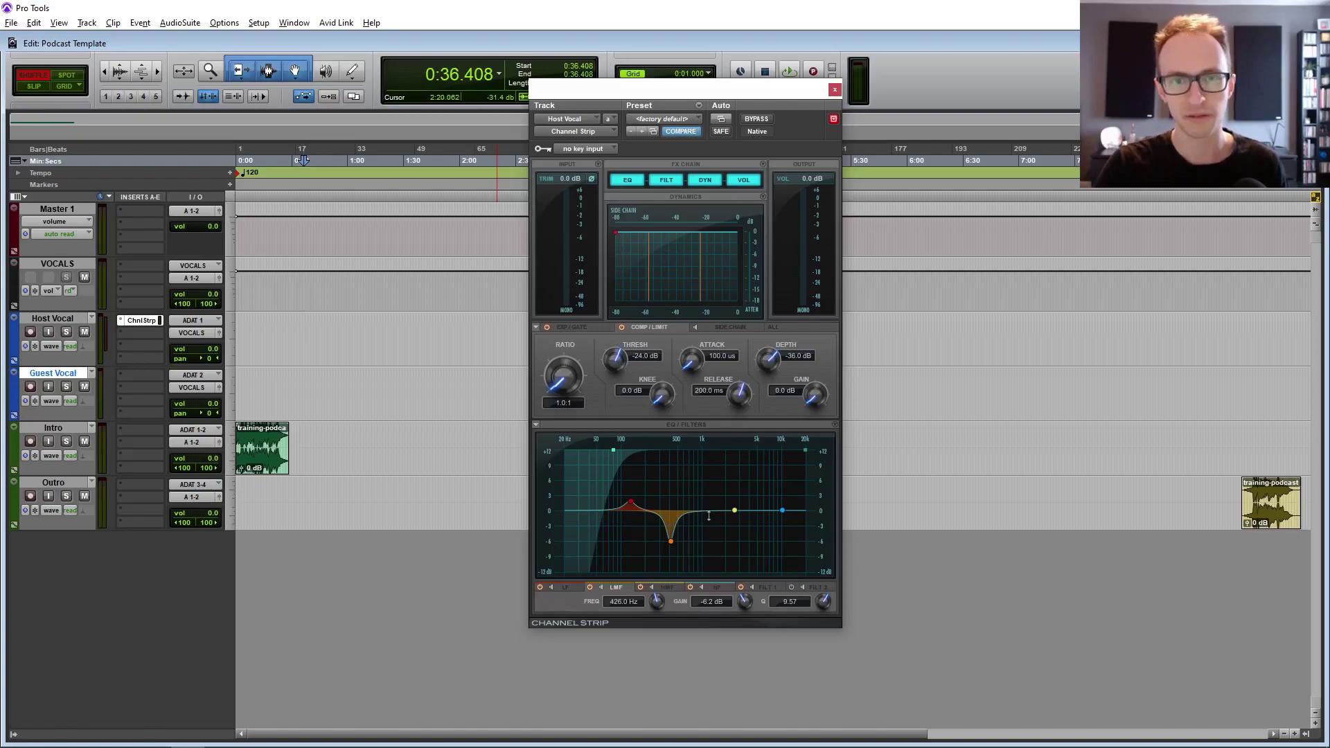
- Boost the high-mid EQ band 2.8 dB at 5.2 kHz with Q 4.01
drag(735, 513, 752, 501)
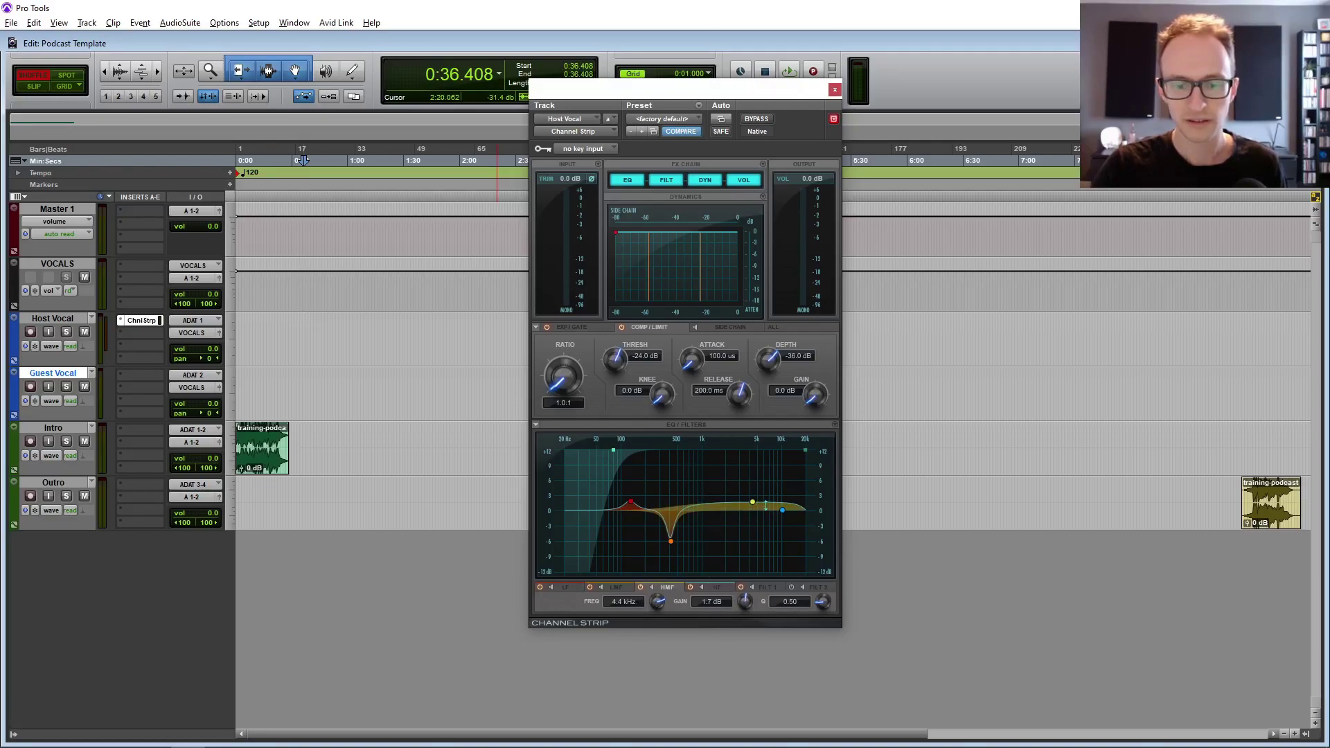
drag(765, 505, 764, 414)
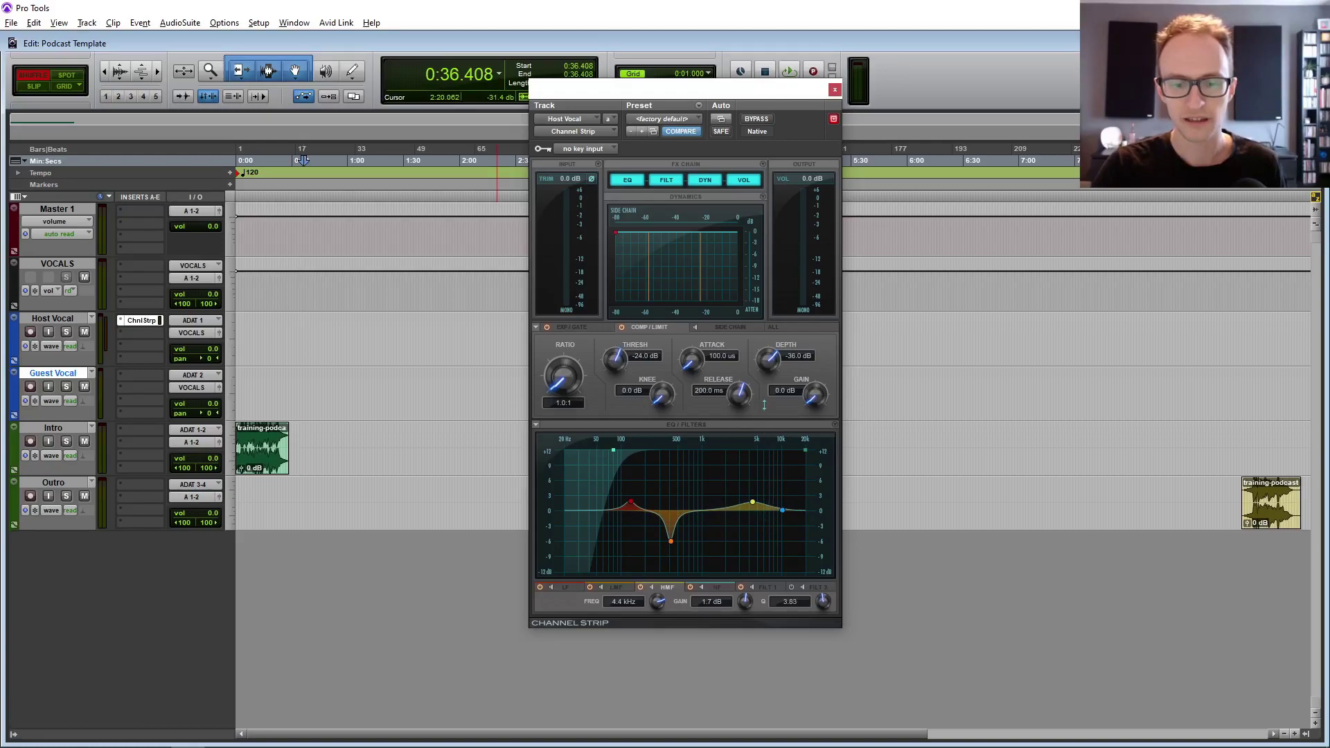
drag(752, 502, 758, 512)
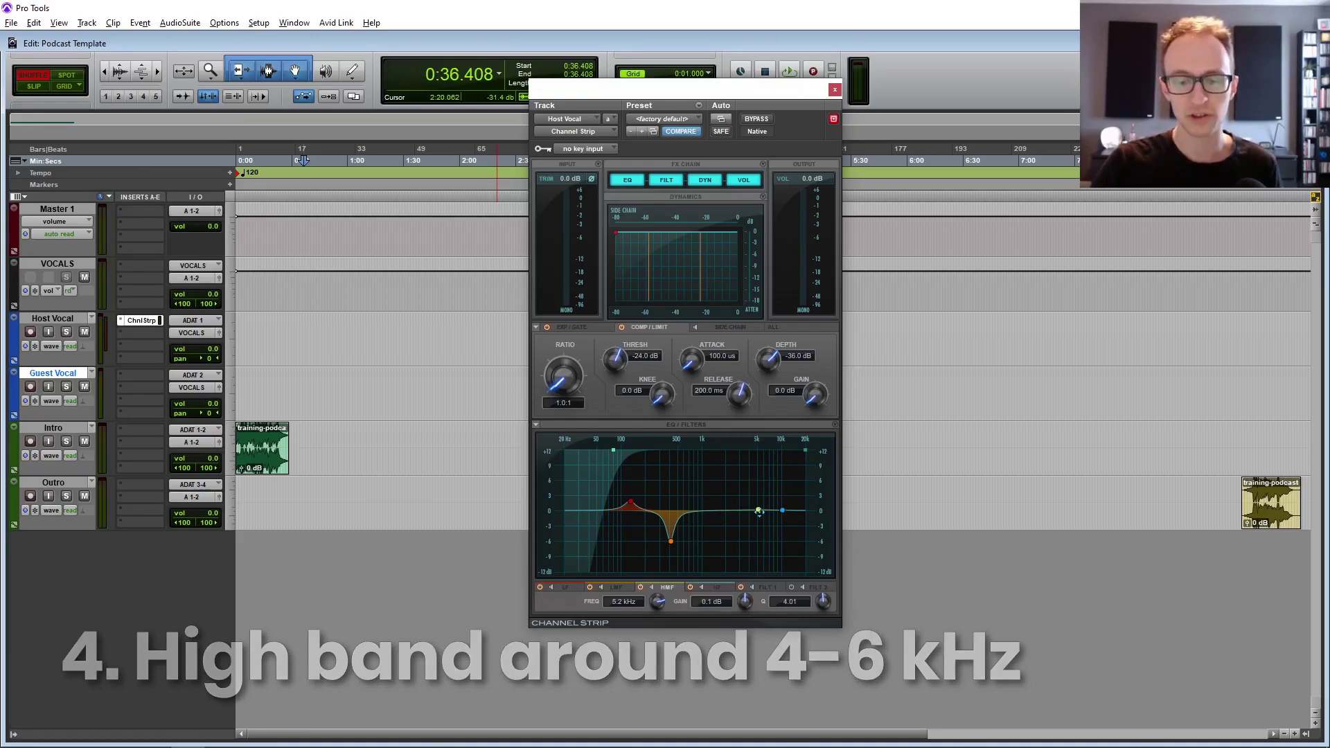
drag(759, 511, 758, 499)
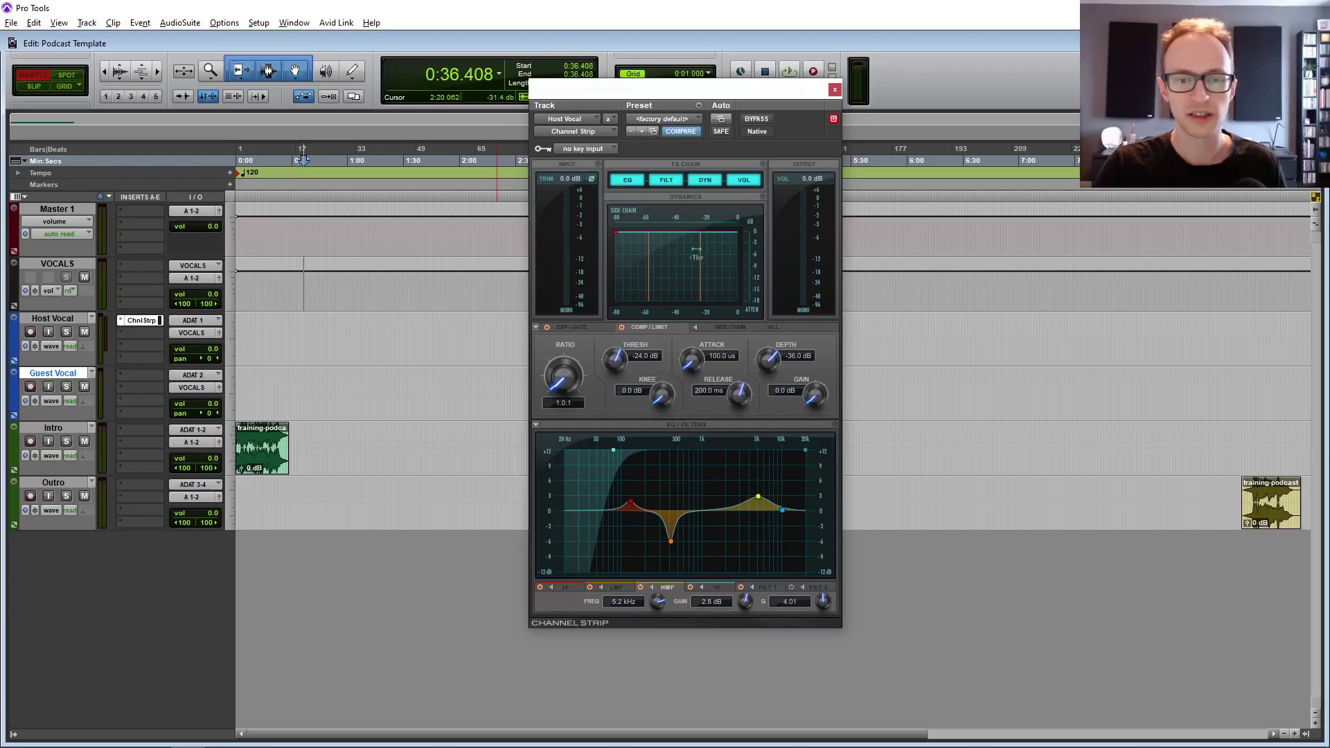
- Set the Channel Strip compressor to 3.0:1 ratio, 6.7 dB knee and 3.0 ms attack
drag(560, 390, 567, 330)
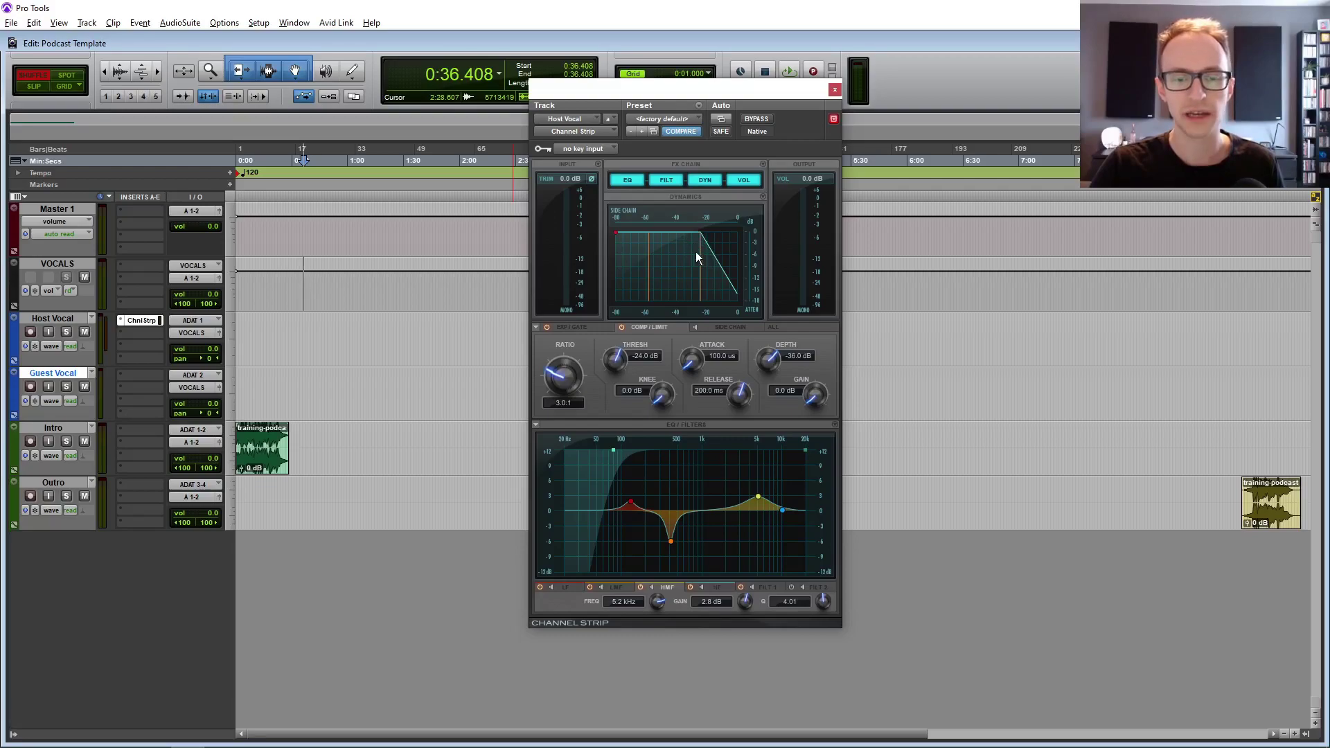
drag(666, 403, 665, 375)
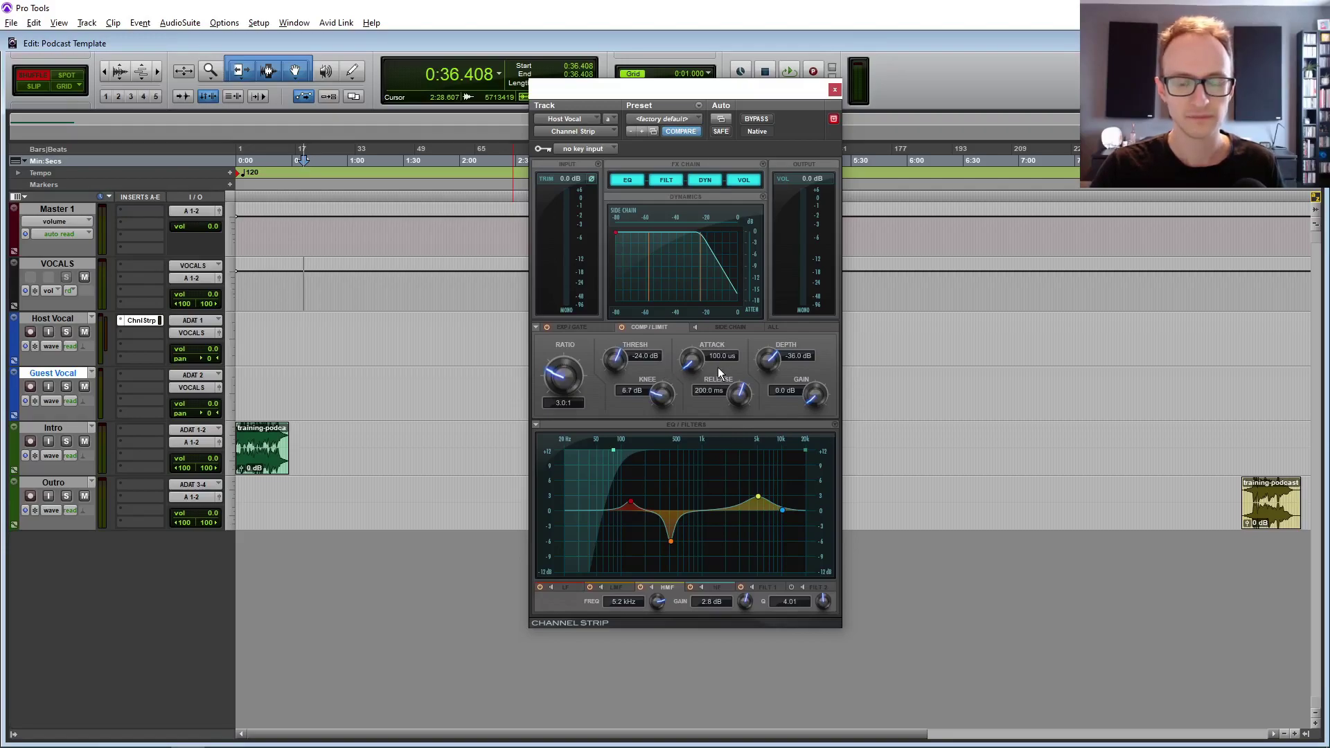
drag(693, 367, 702, 304)
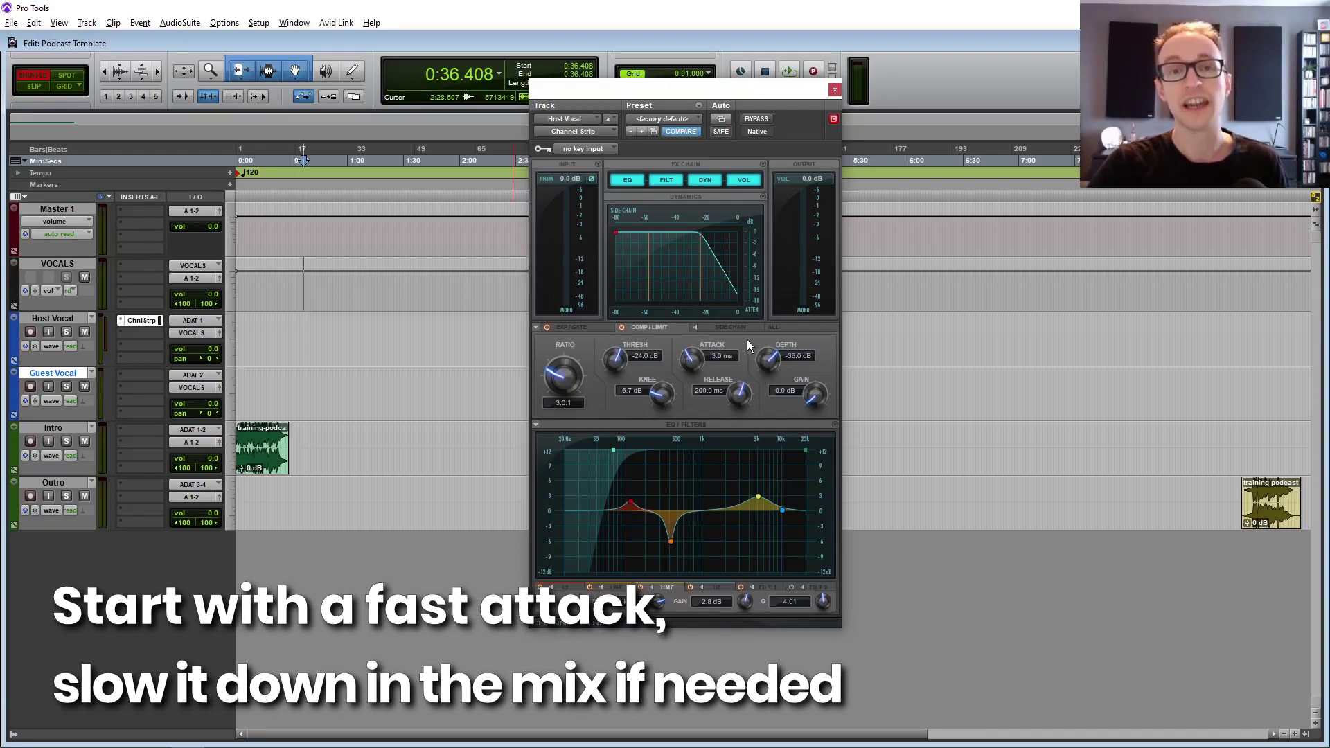
- Lower the expander/gate threshold, switch the gate off, and show the COMP/LIMIT controls
click(582, 327)
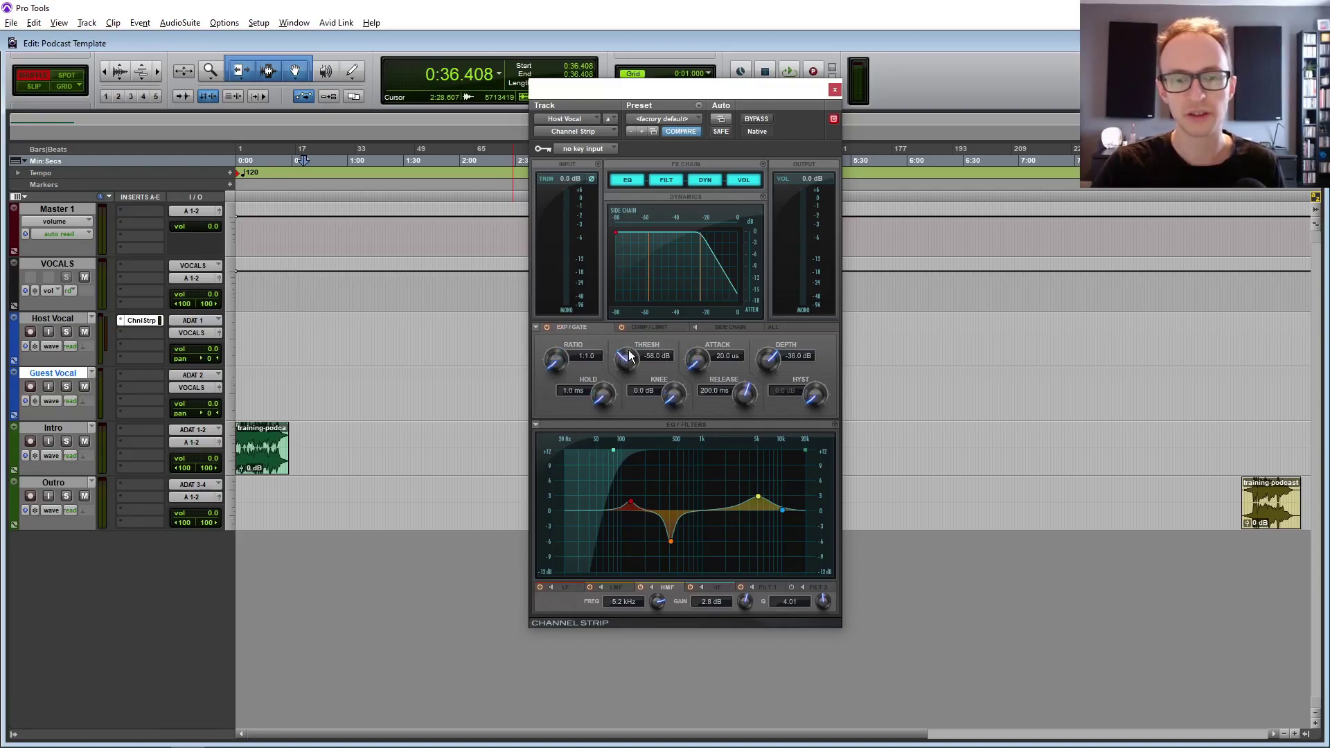
drag(648, 273, 640, 273)
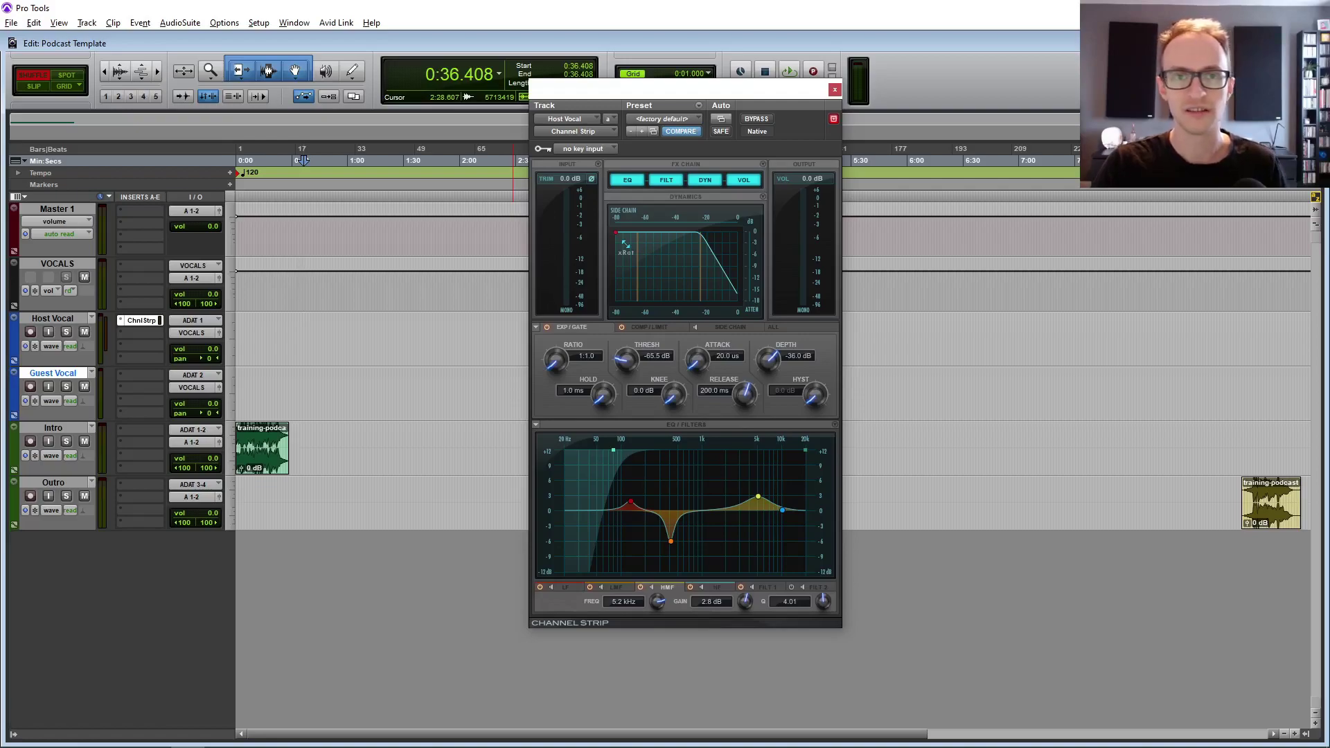
click(548, 327)
click(651, 326)
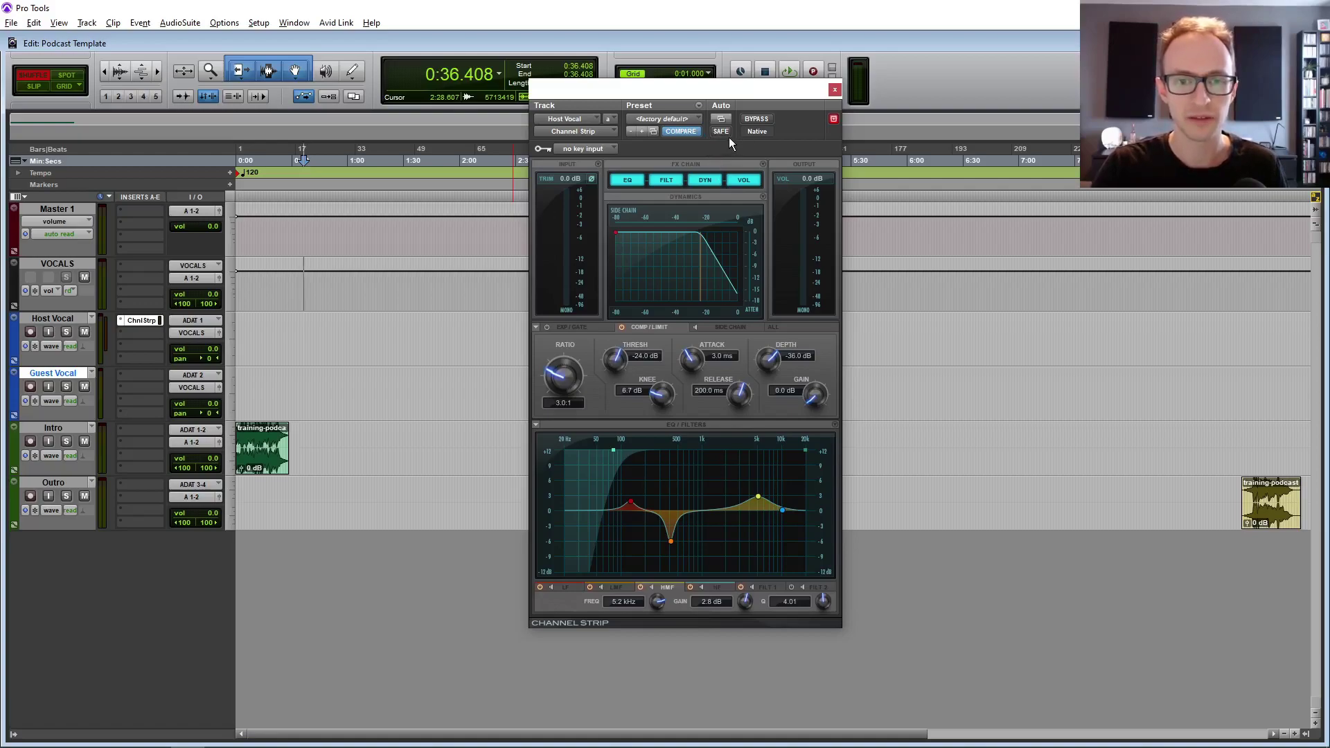
- Save the Host Vocal Channel Strip settings as the Podcast Voice.tfx preset
click(699, 106)
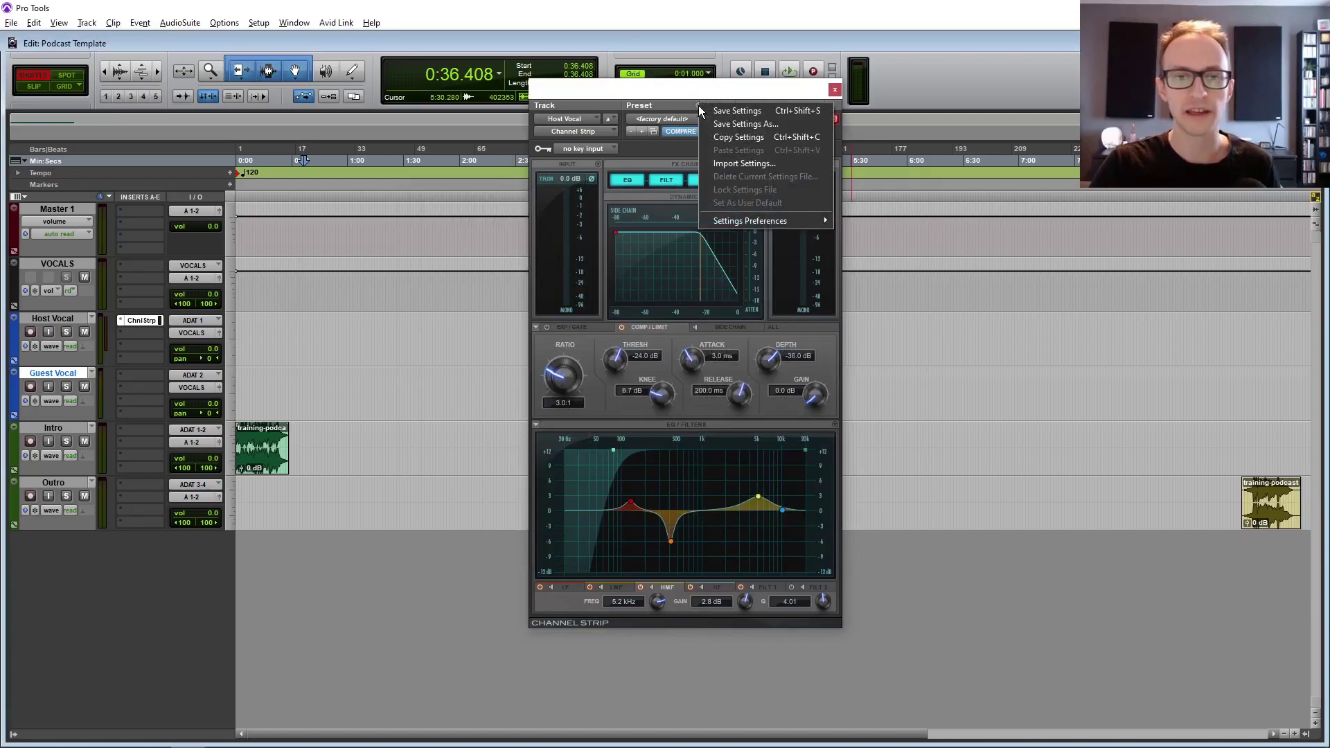
click(718, 110)
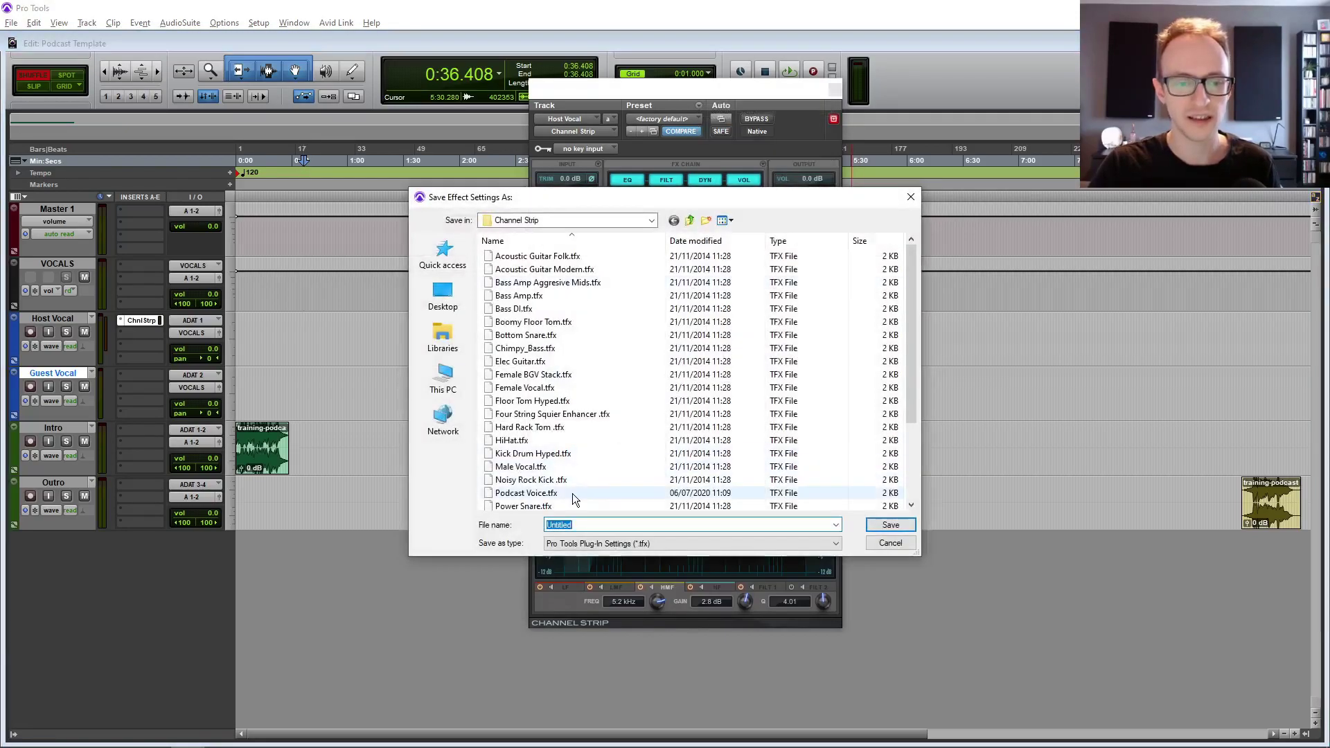
click(564, 493)
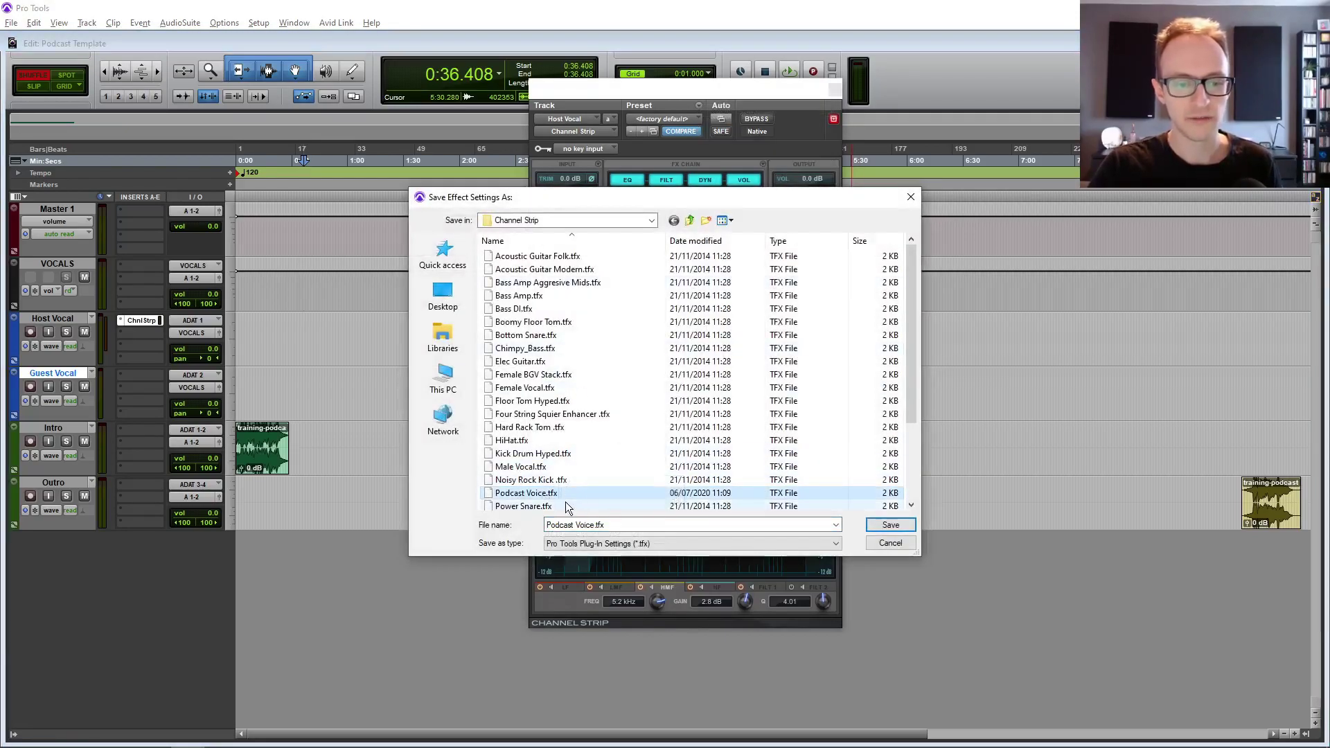
click(892, 526)
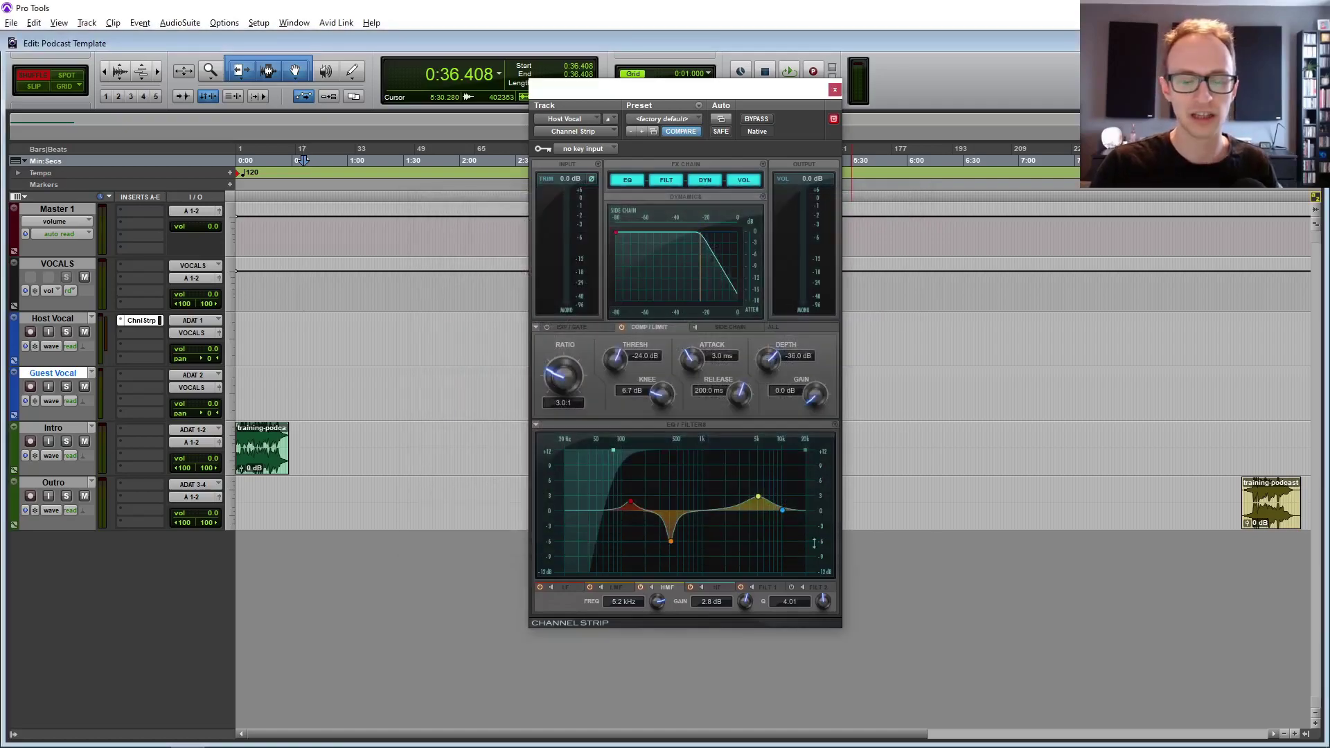
- Close the Host Vocal Channel Strip, then check Guest Vocal's Channel Strip and close it
click(836, 90)
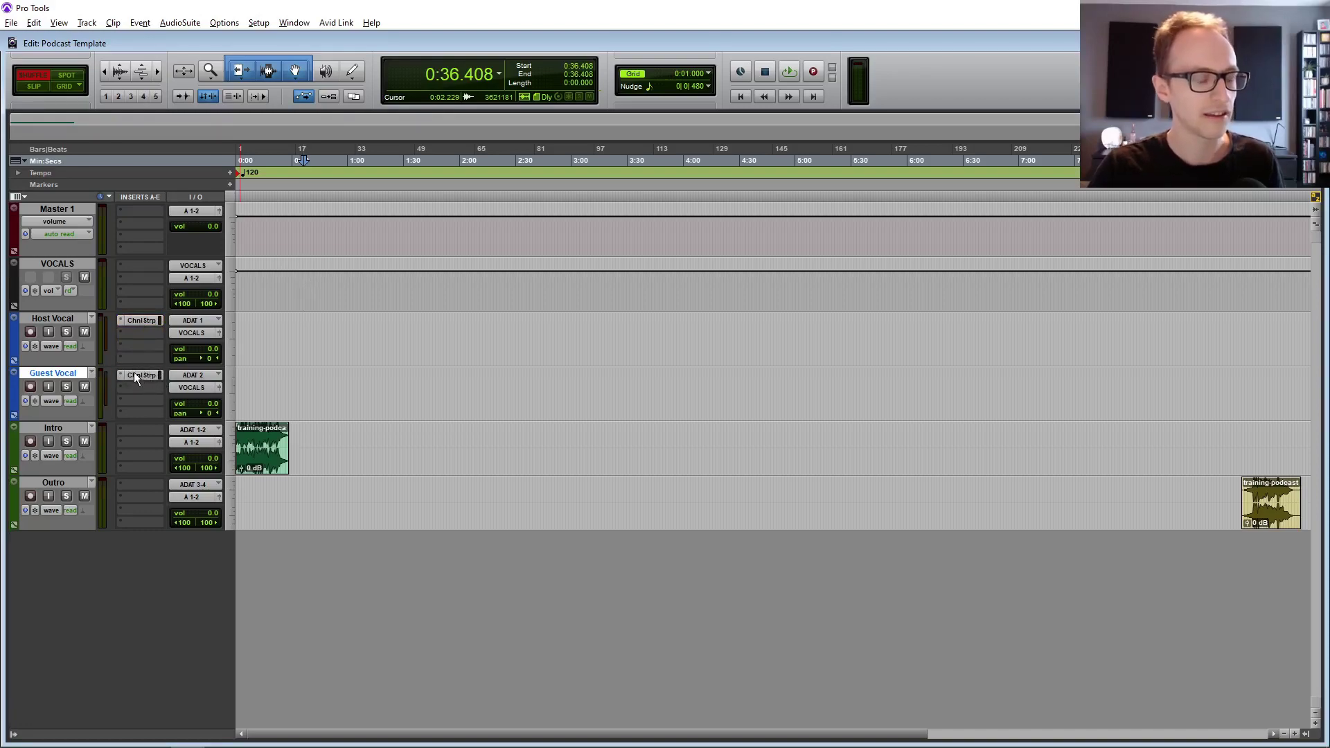
click(146, 375)
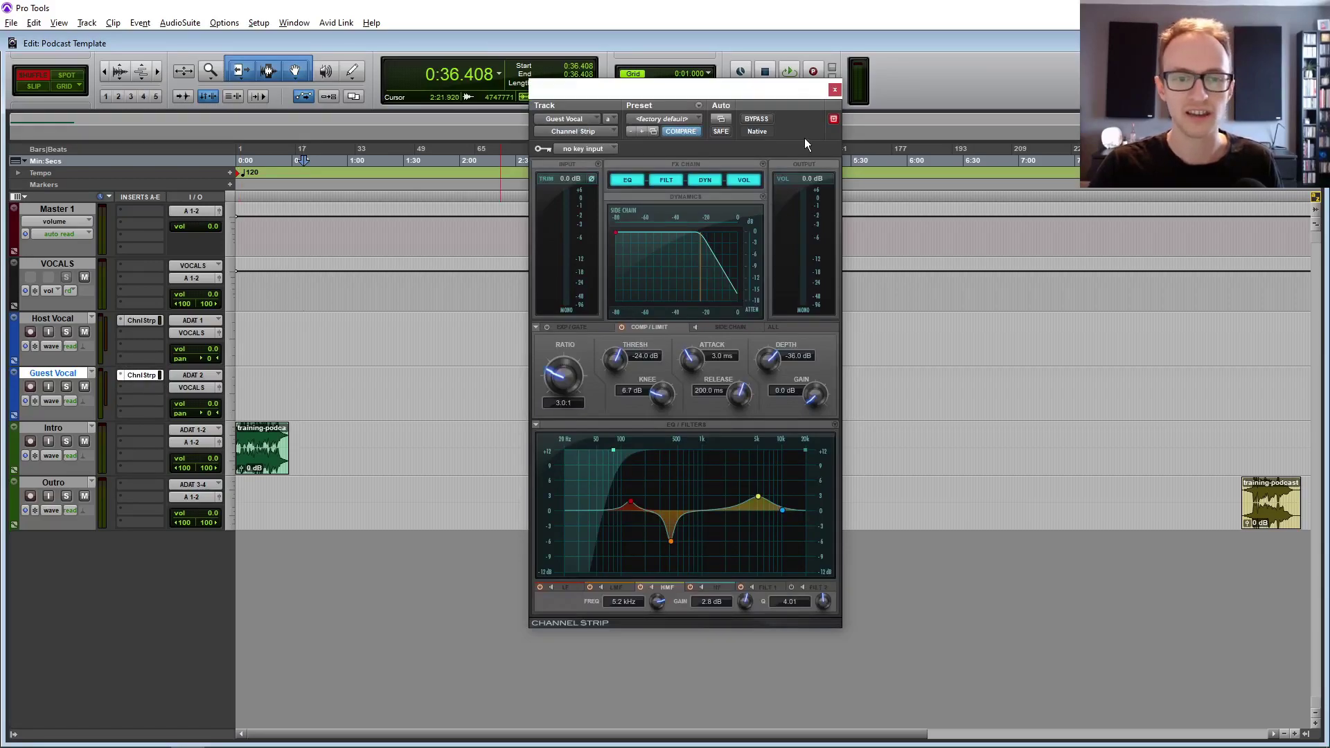
click(835, 90)
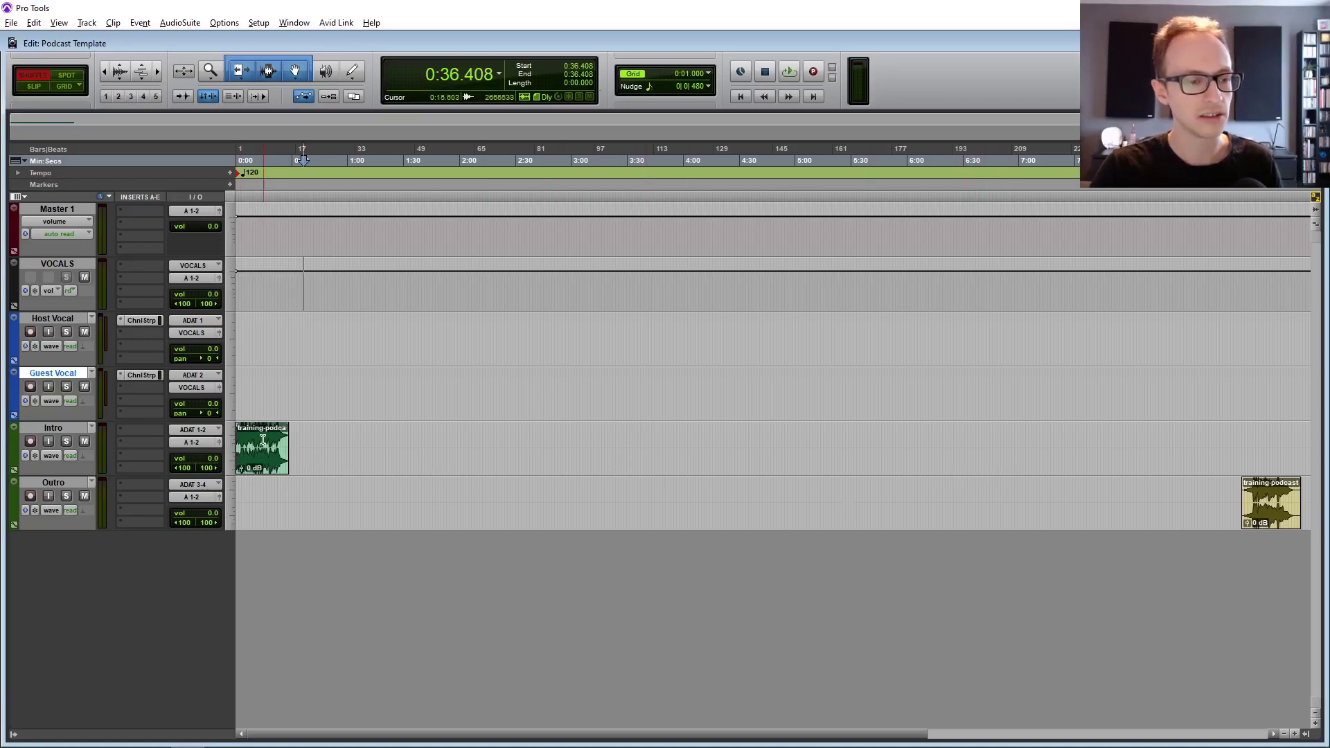
- Insert the Dyn3 De-Esser on Host Vocal's next slot via a 'de' search
click(140, 334)
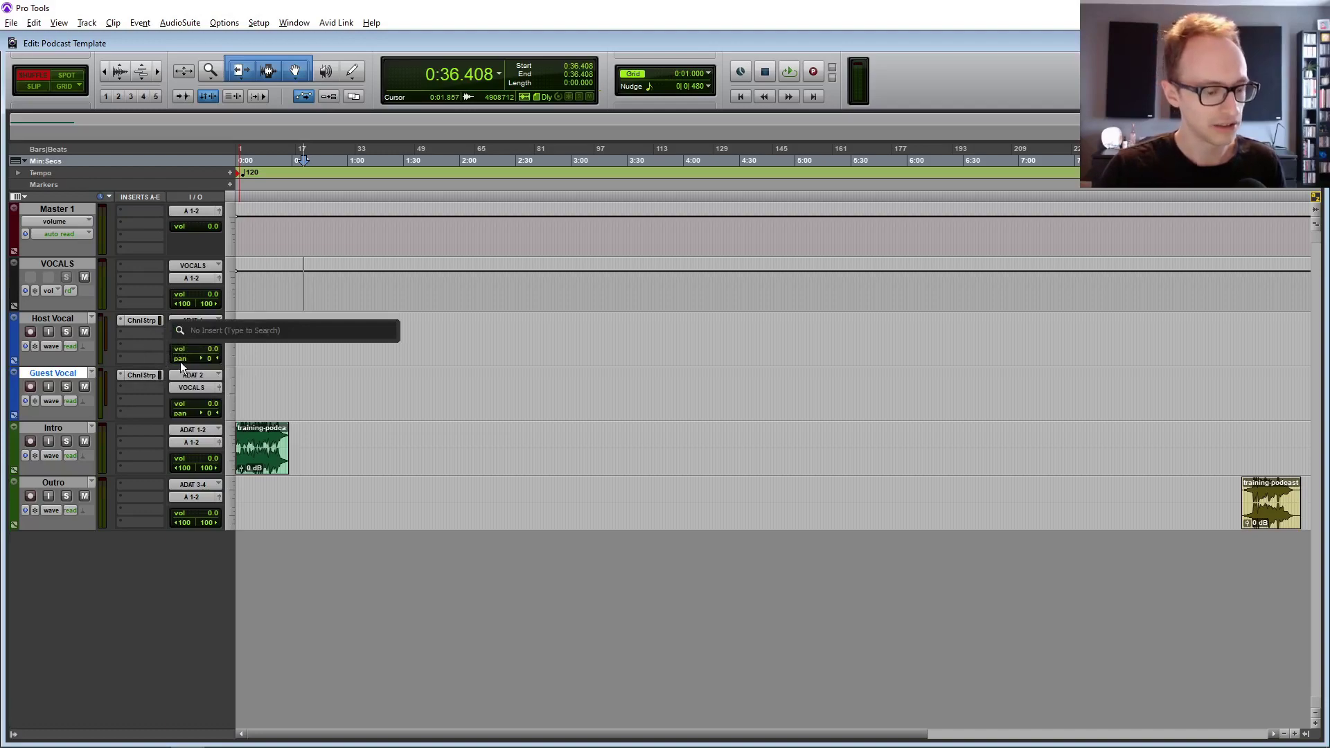
text(de)
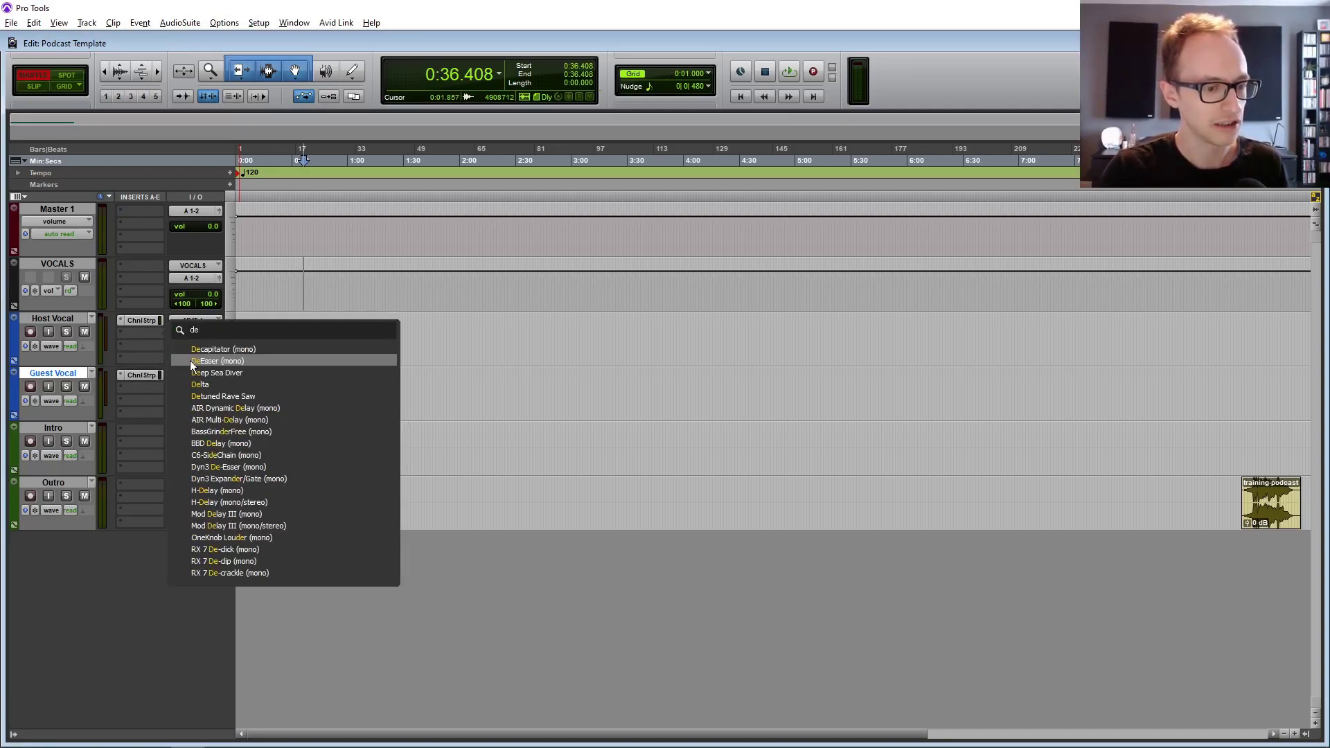
click(219, 468)
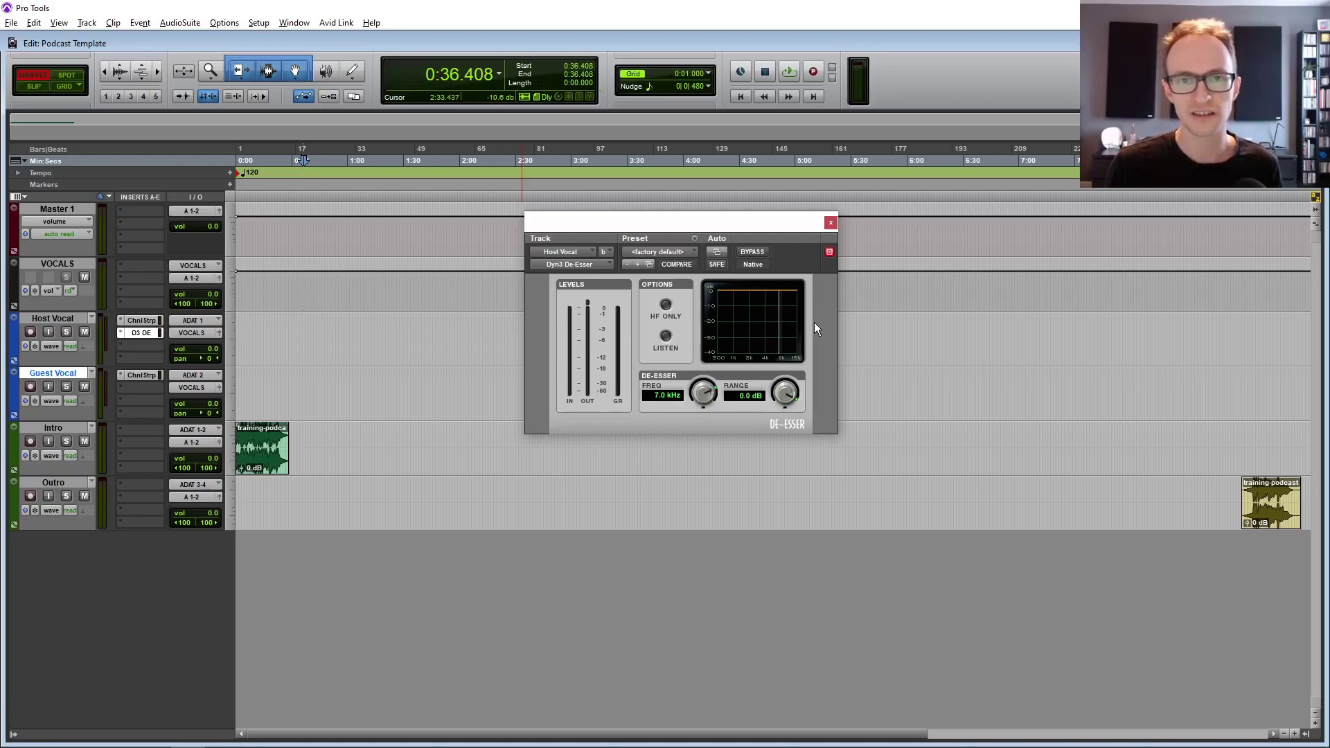
- Set the De-Esser to HF Only, 5.0 kHz frequency and -3 dB range
click(667, 304)
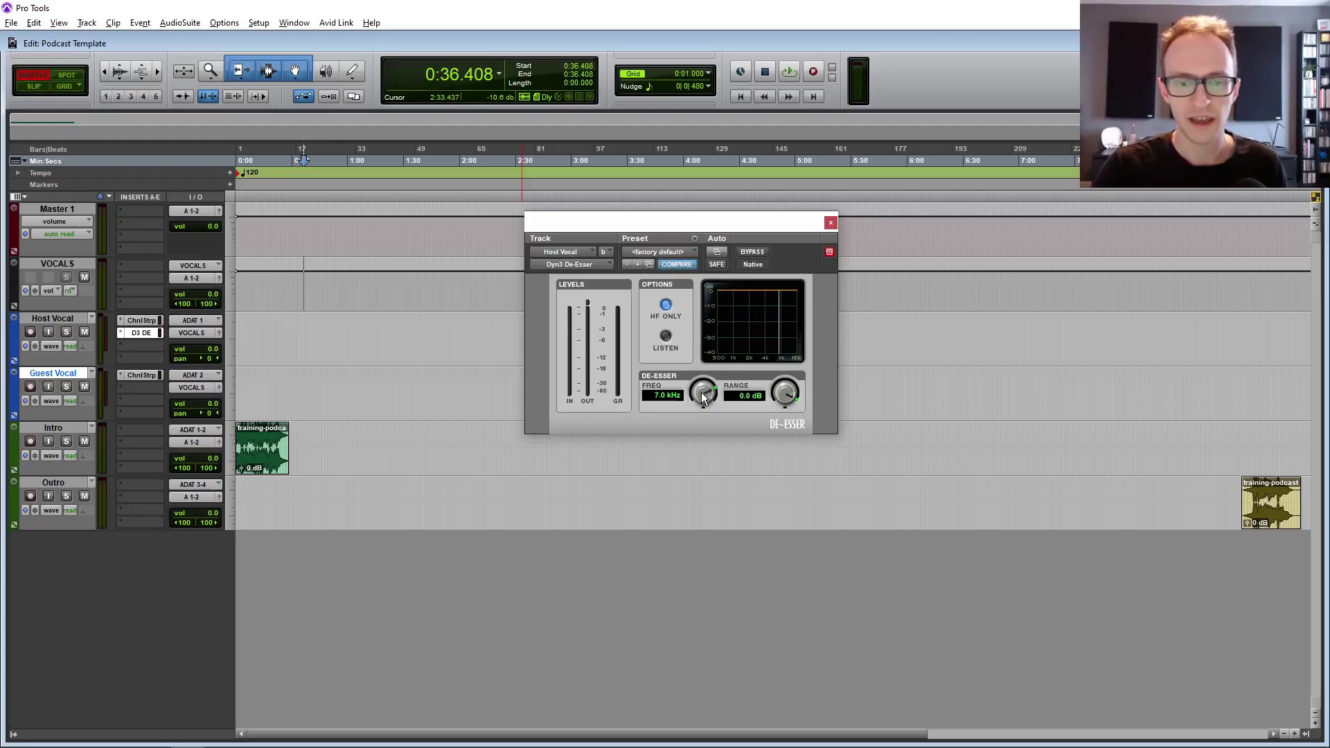
click(658, 395)
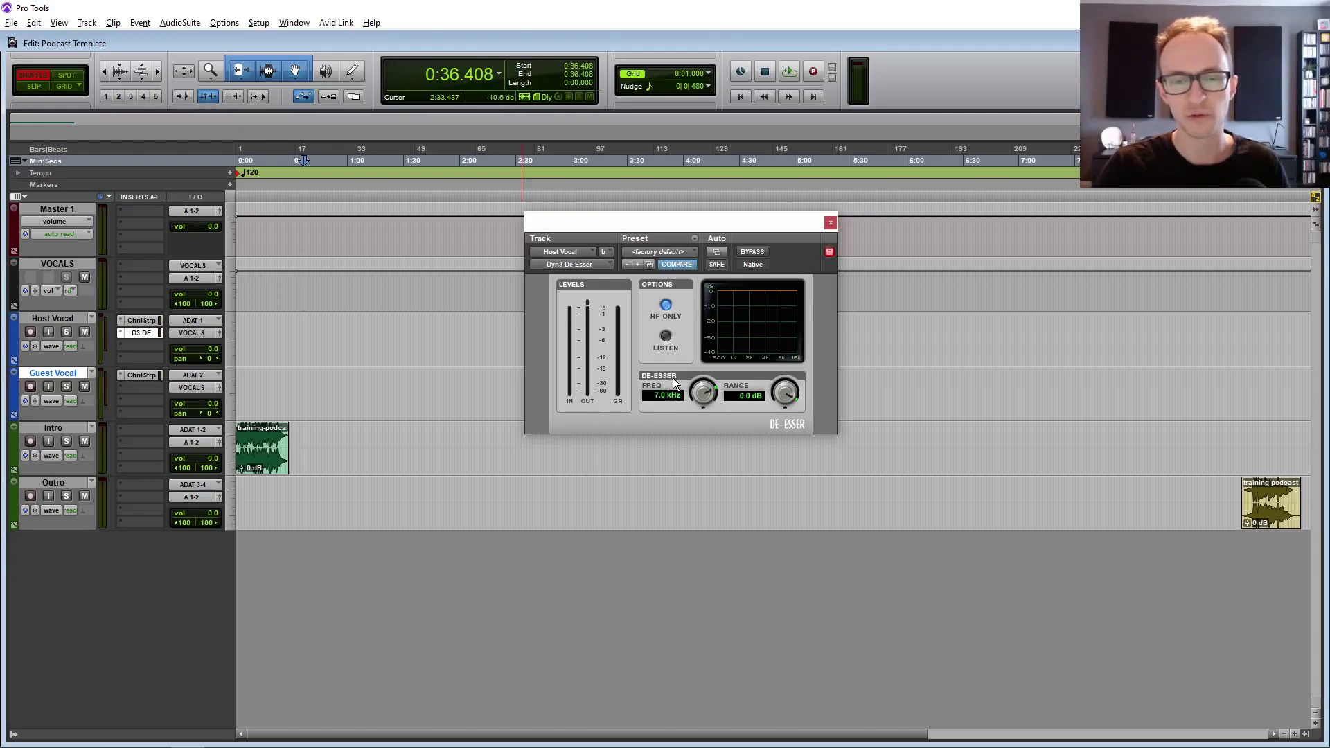
drag(701, 393, 692, 418)
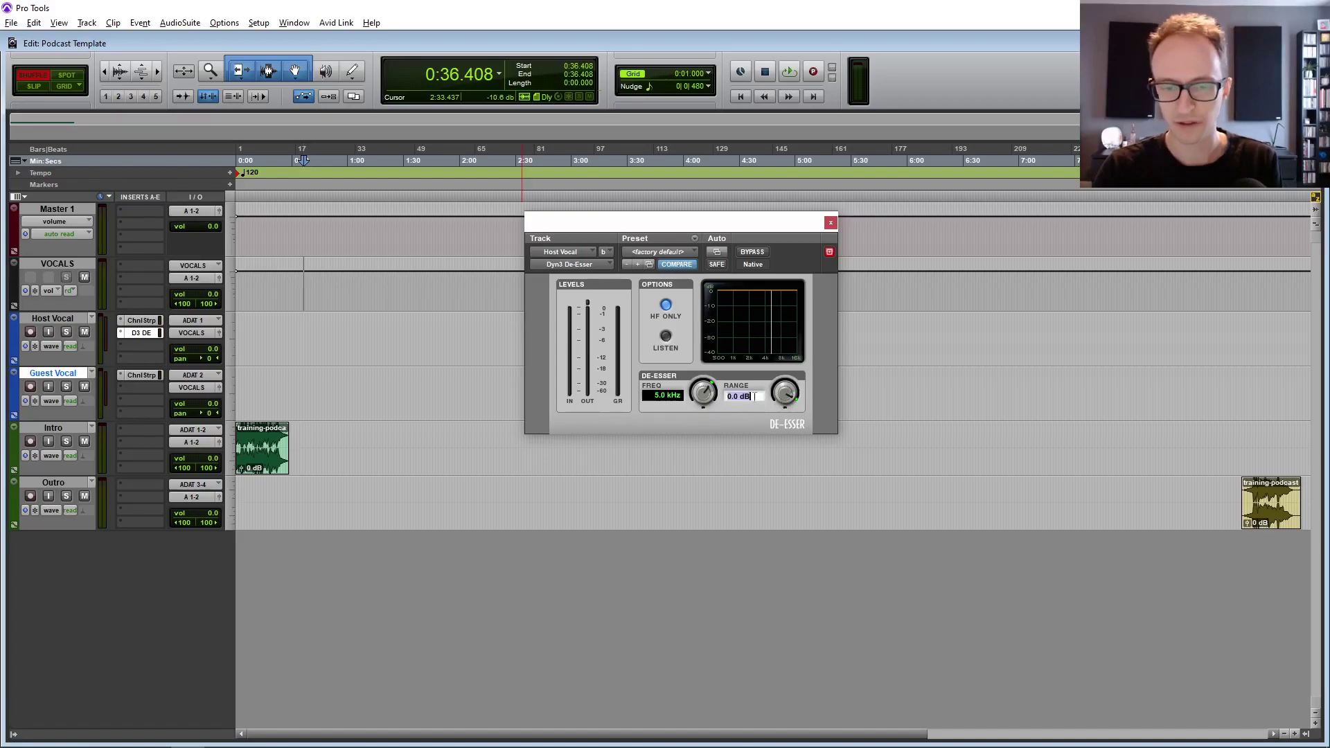
text(-3)
key(Return)
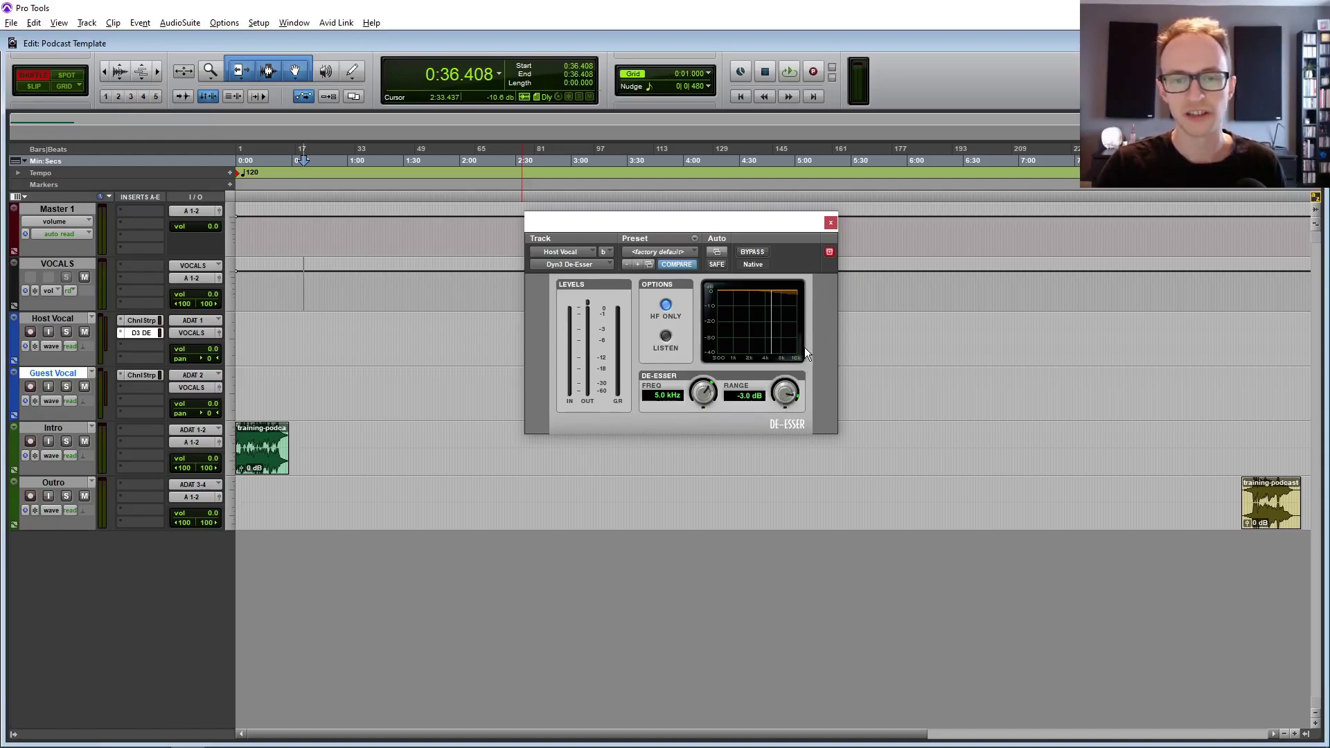
click(831, 223)
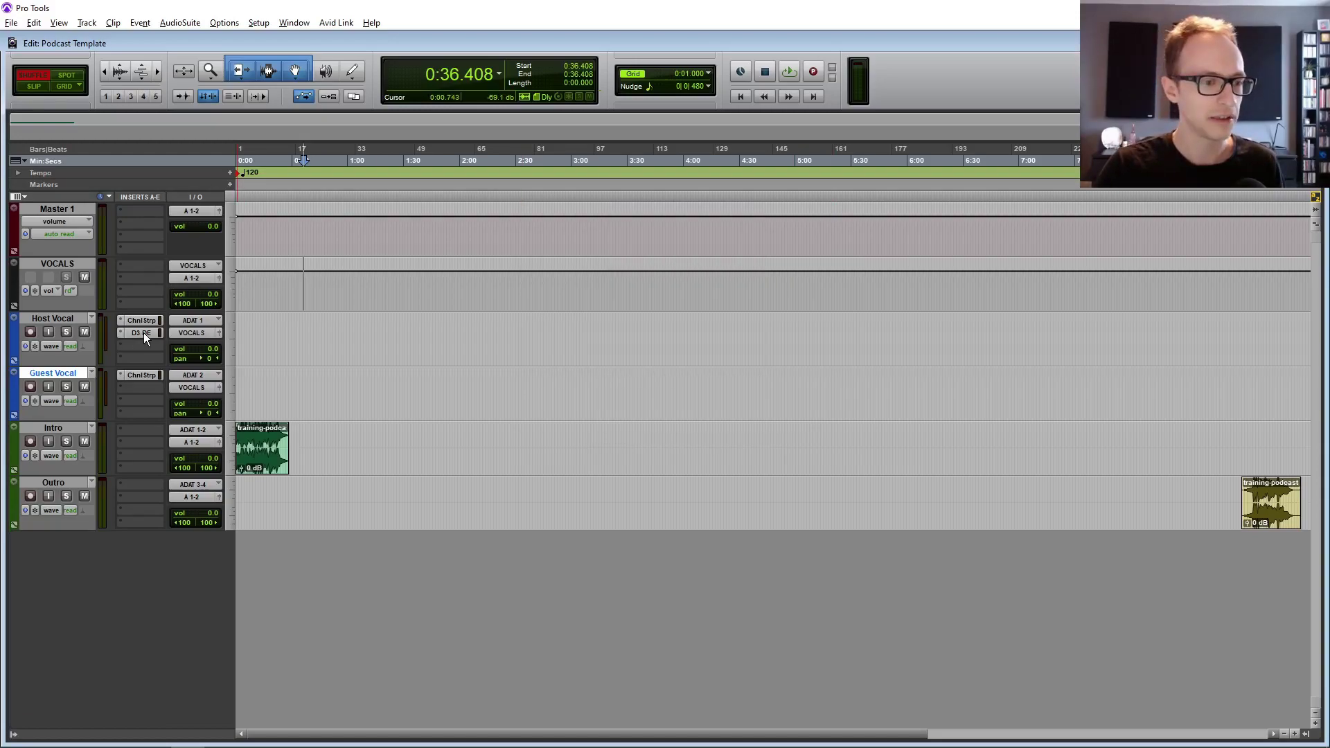
- Copy the De-Esser onto Guest Vocal's second insert and select the VOCALS bus track
drag(139, 388, 139, 388)
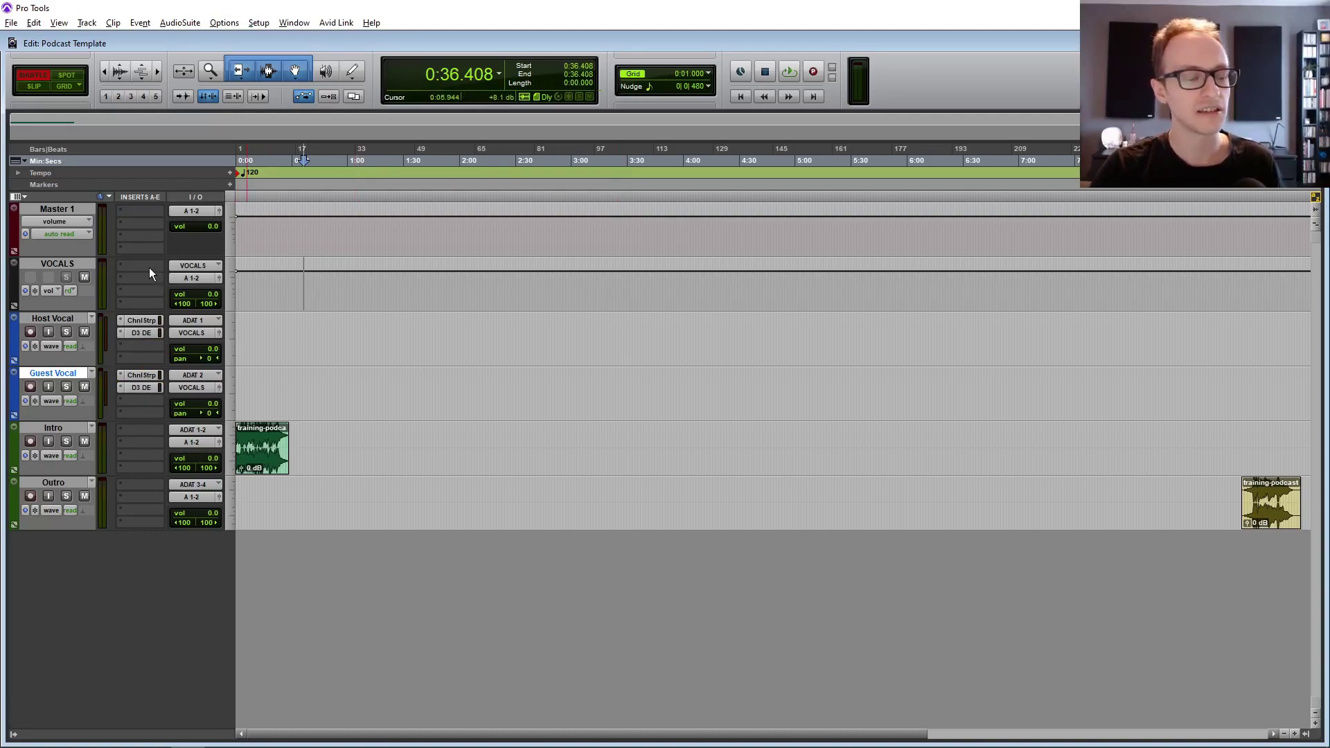
click(89, 263)
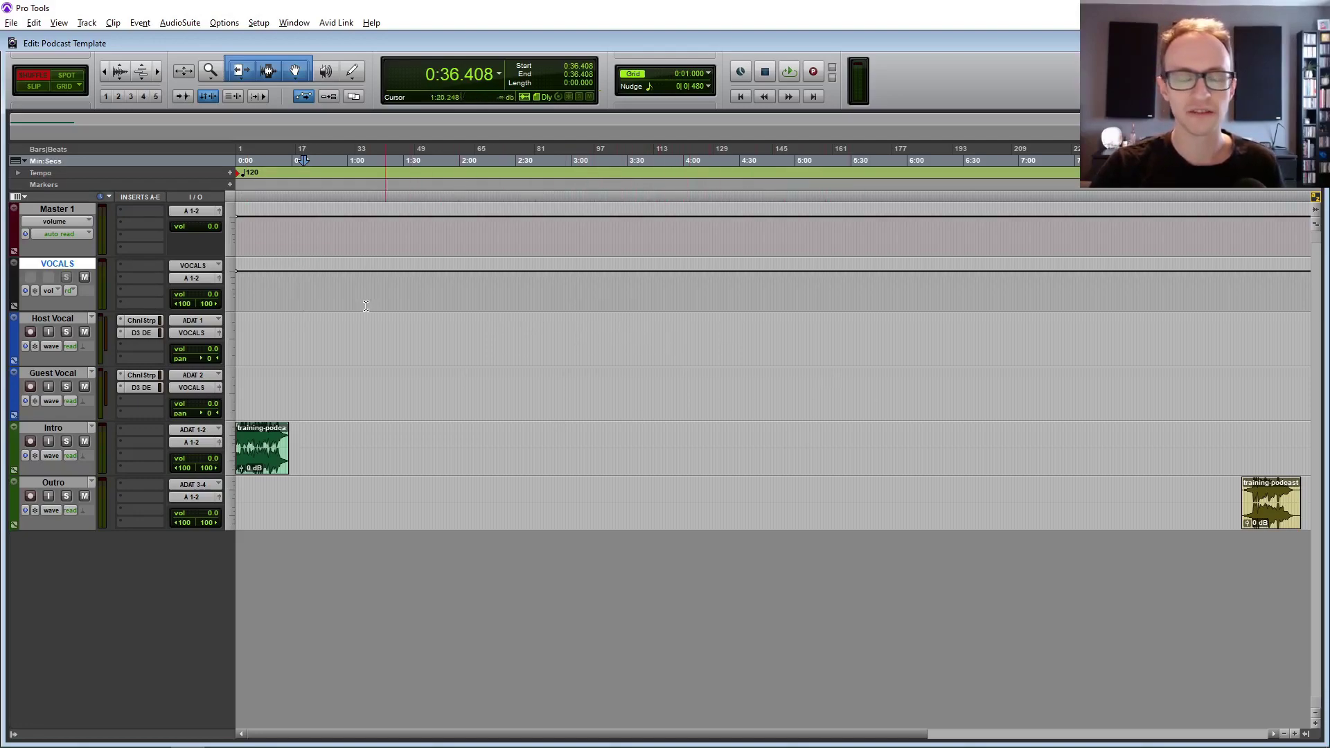
- Insert the Dyn3 Compressor/Limiter on the VOCALS bus via a 'compr' search
click(142, 266)
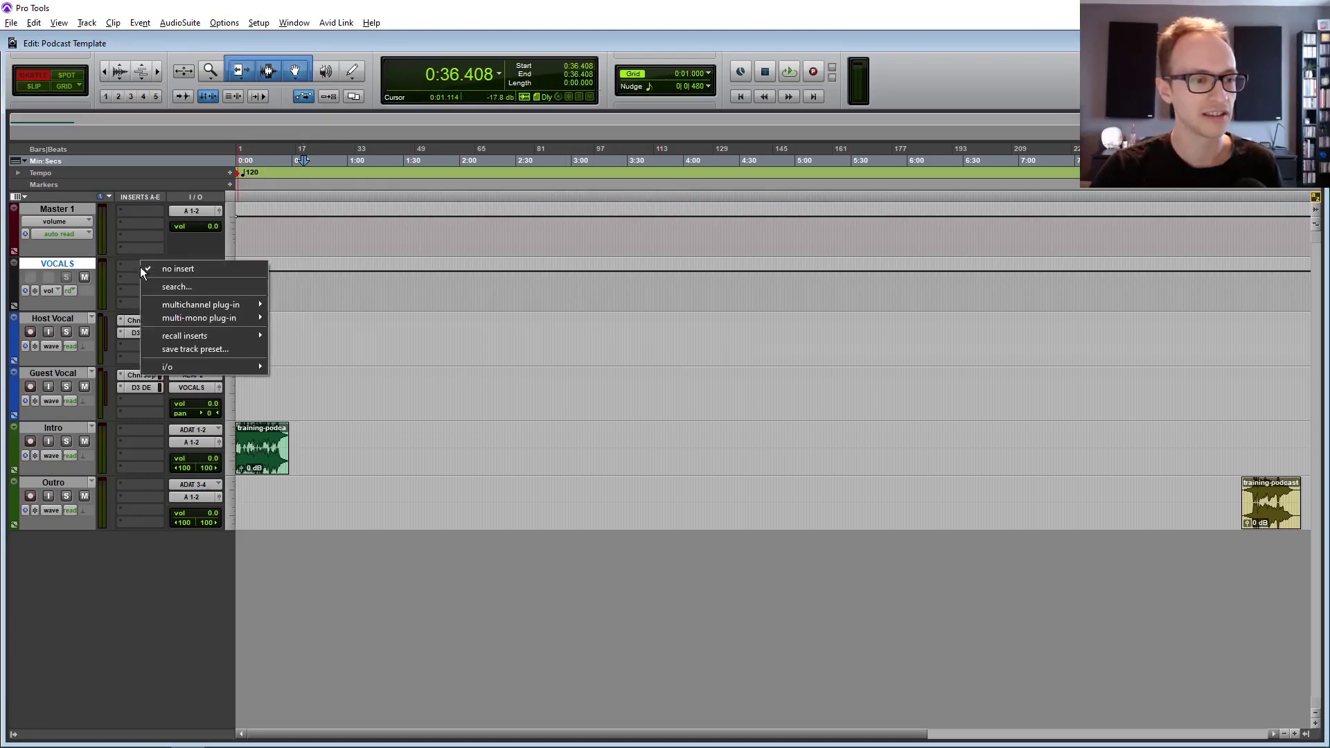
click(164, 287)
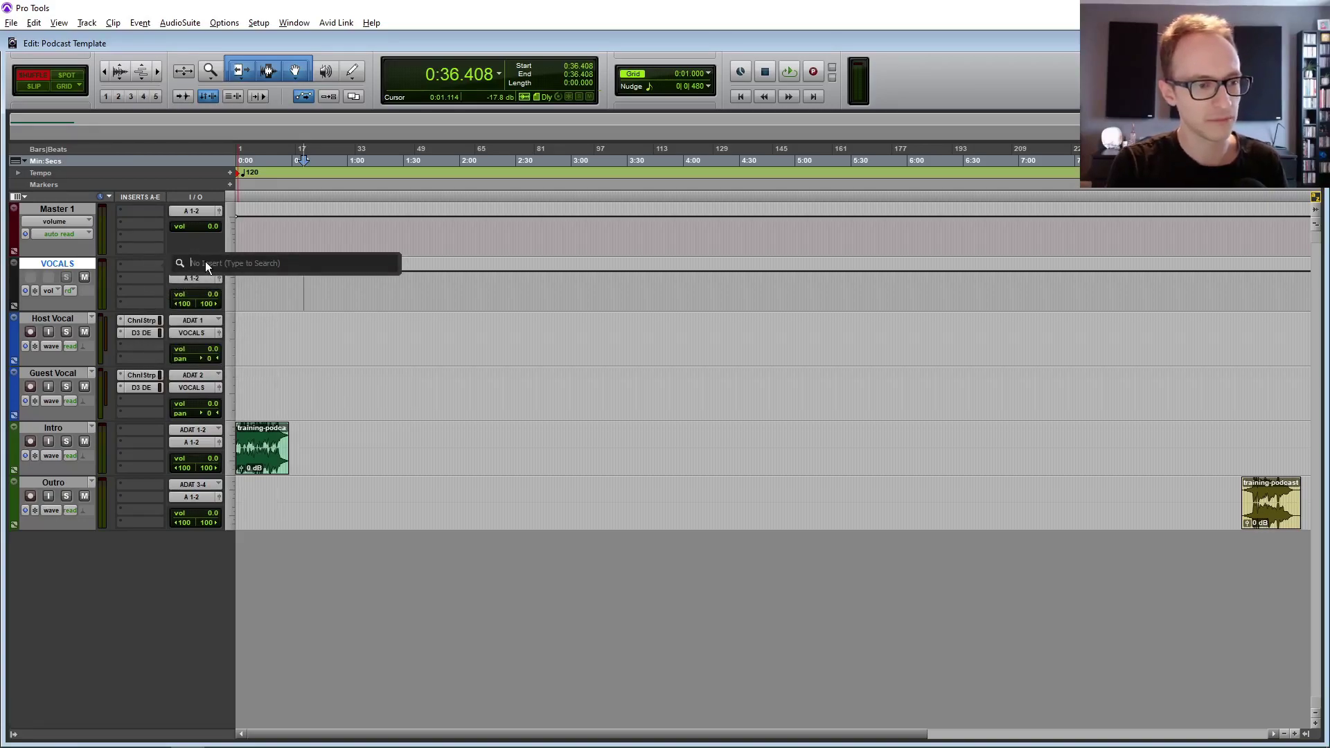
text(compr)
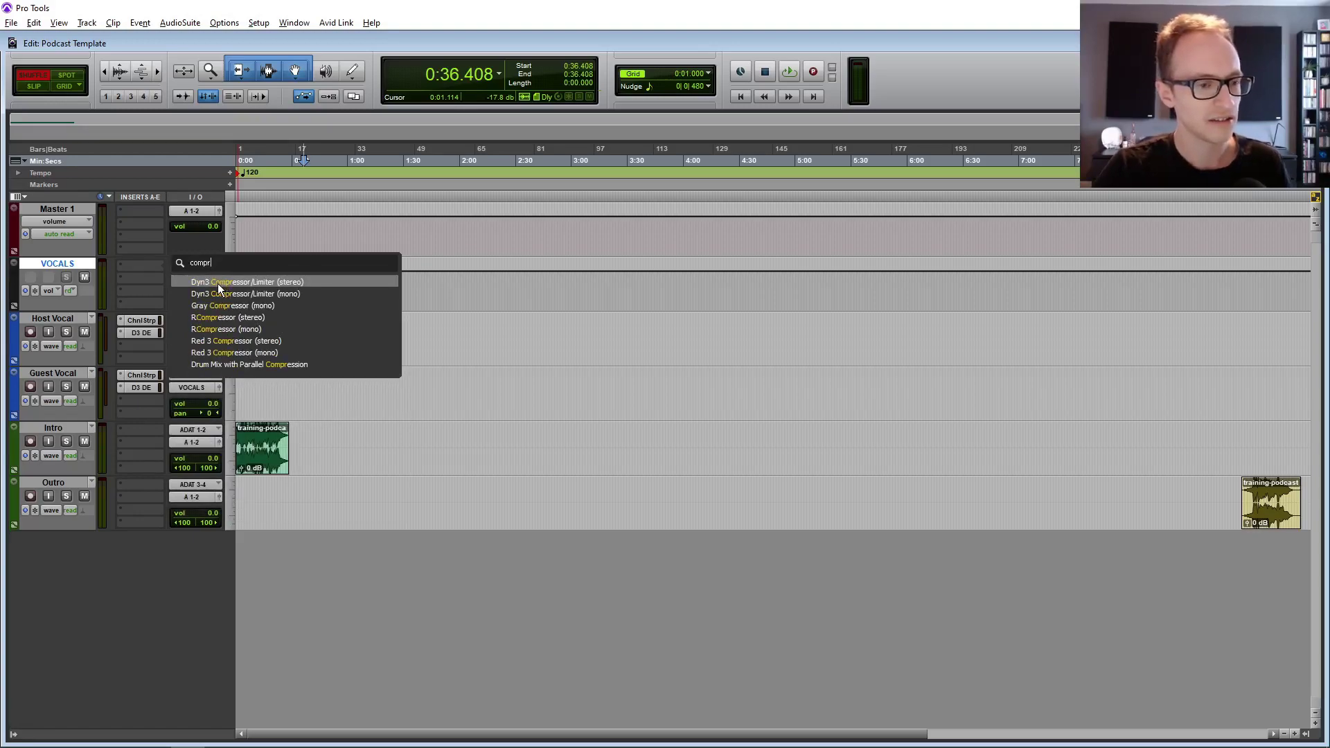
click(213, 282)
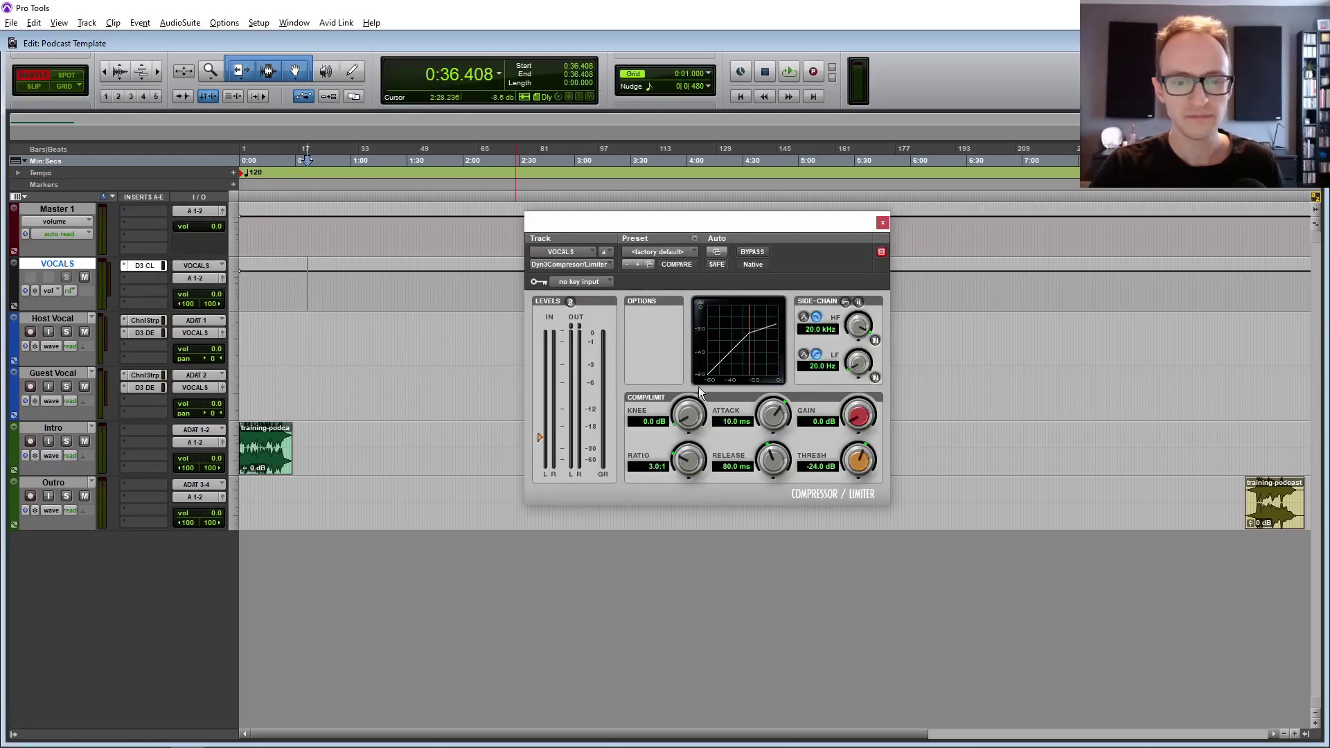
- Set the VOCALS compressor to 2.0:1 ratio, a softer knee and -19.6 dB threshold
click(662, 467)
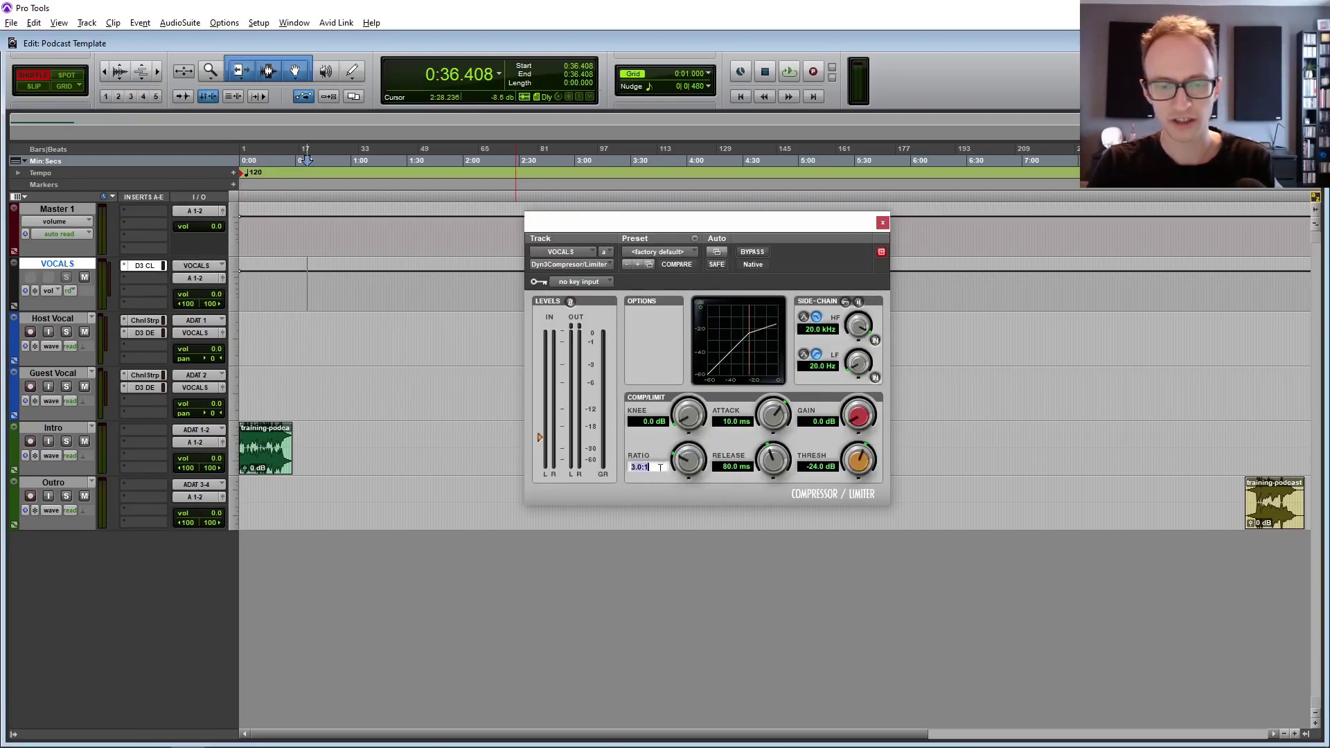
text(2)
key(Return)
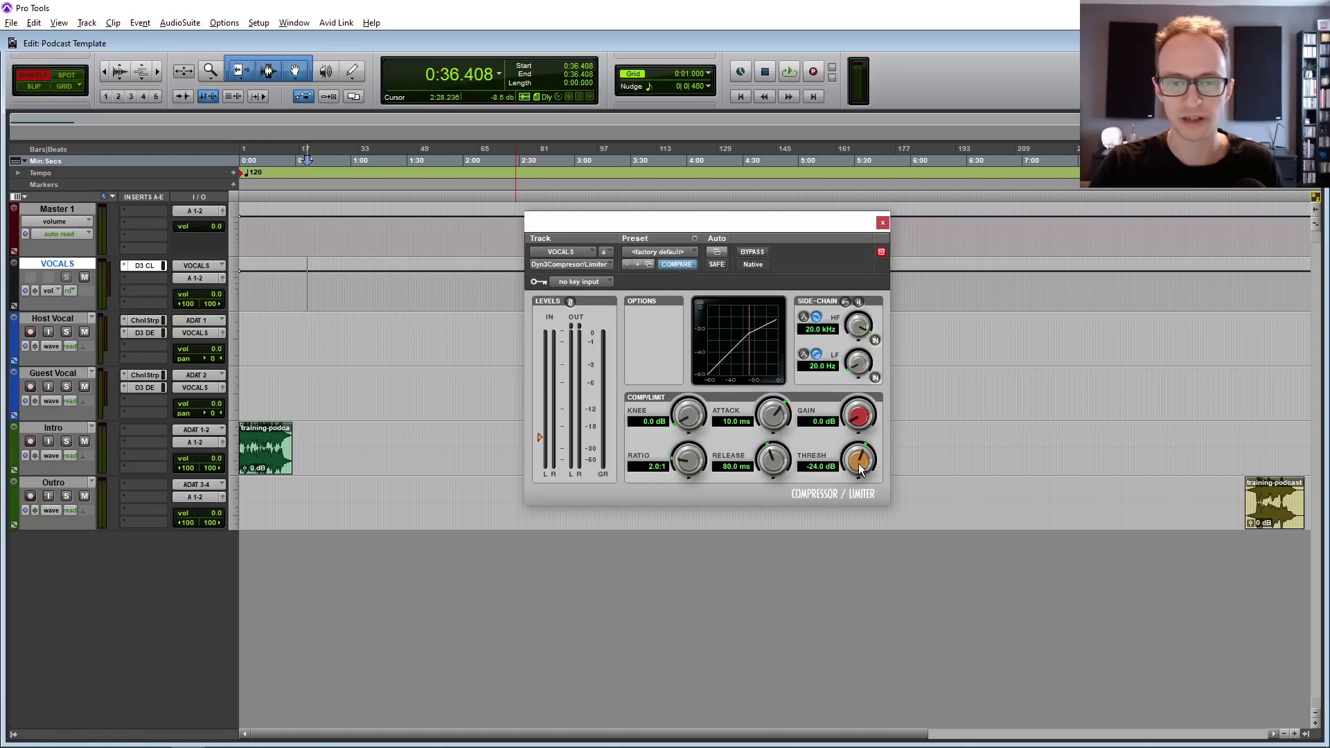
drag(688, 414, 685, 368)
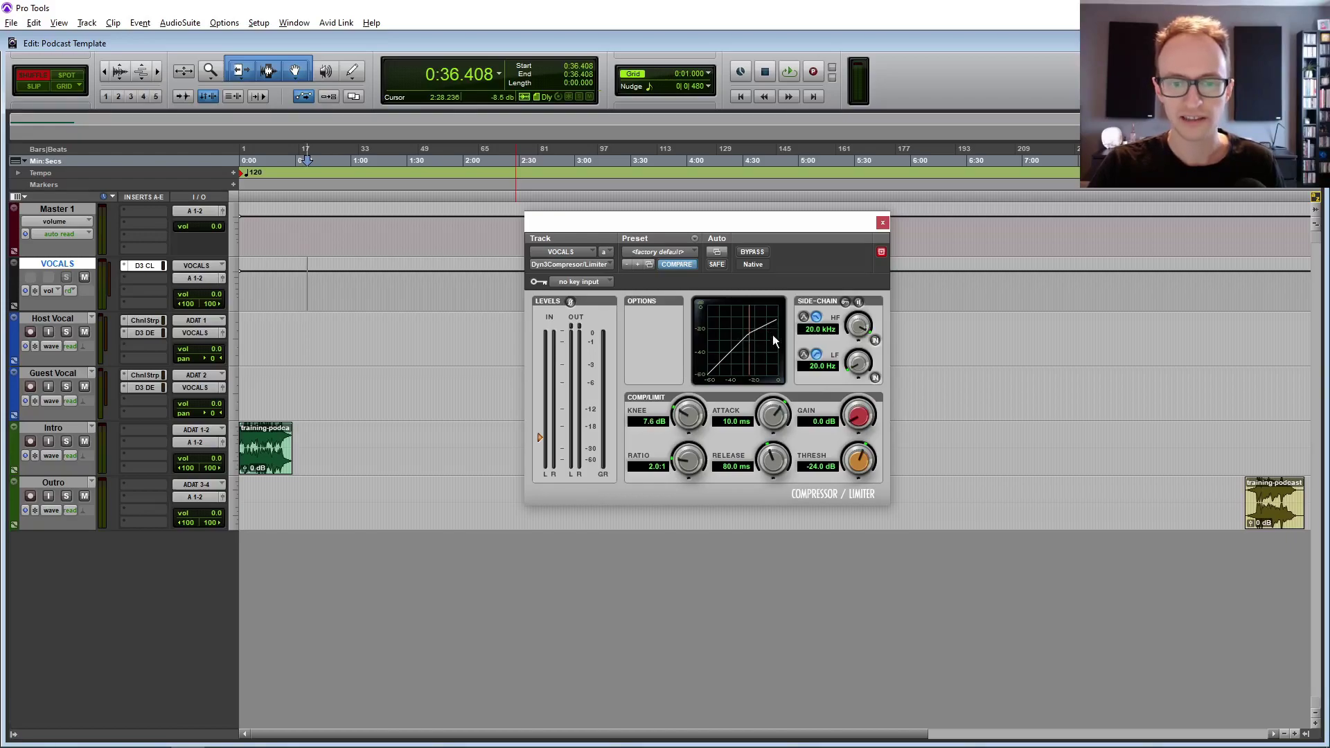
drag(856, 460, 857, 448)
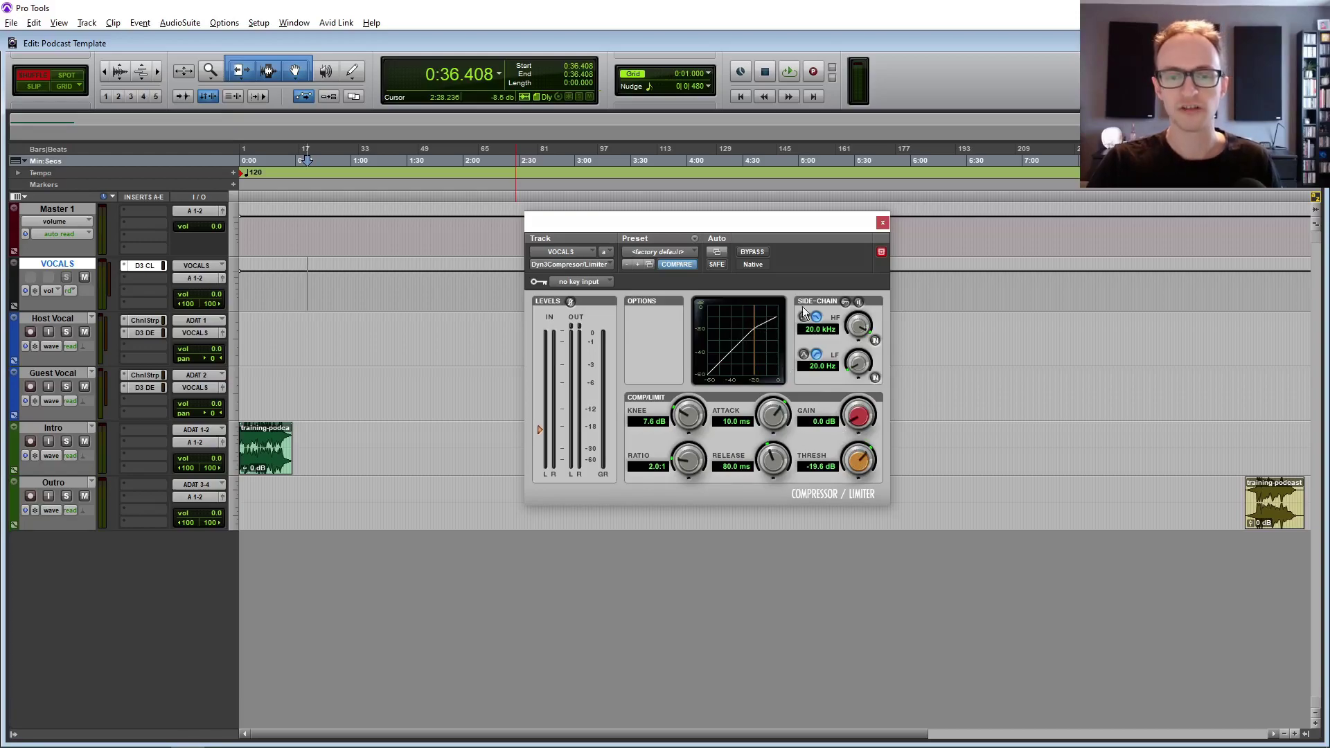
click(884, 222)
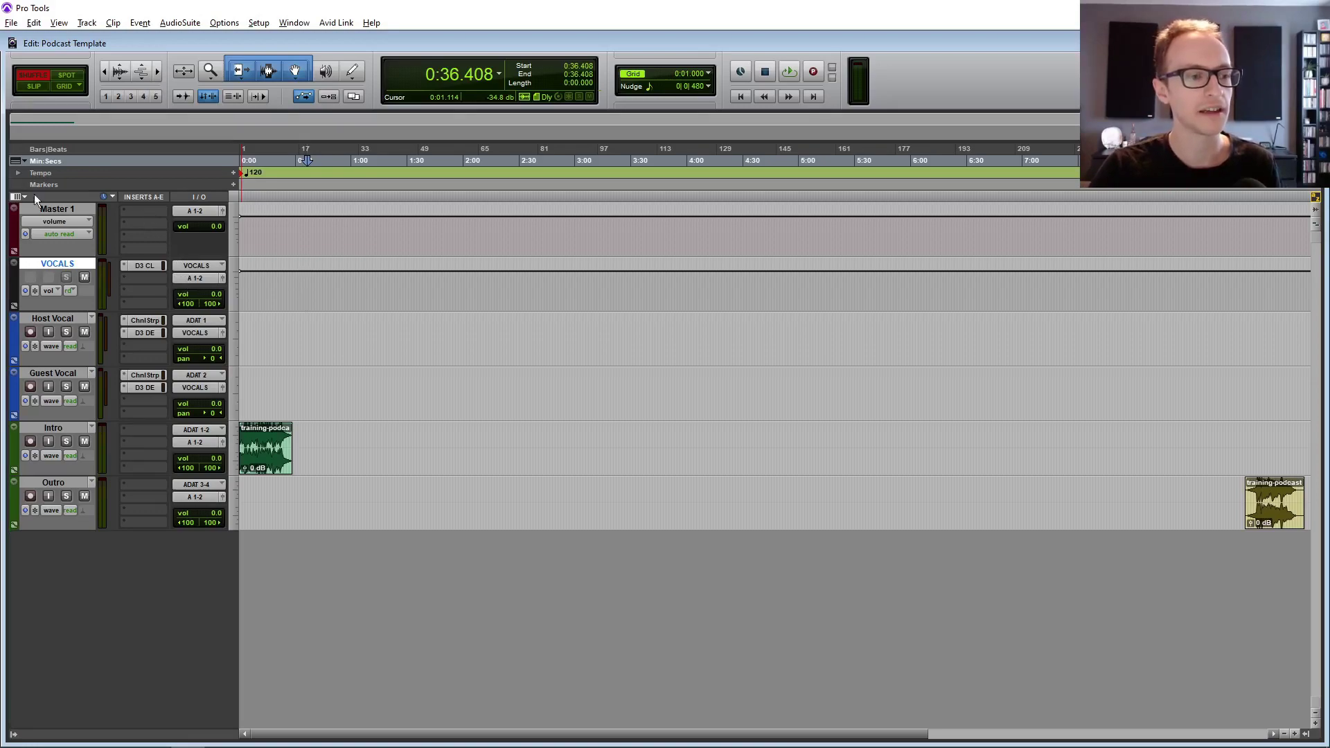
- Insert the Maxim (stereo) limiter on Master 1 via a 'maxi' search
click(76, 210)
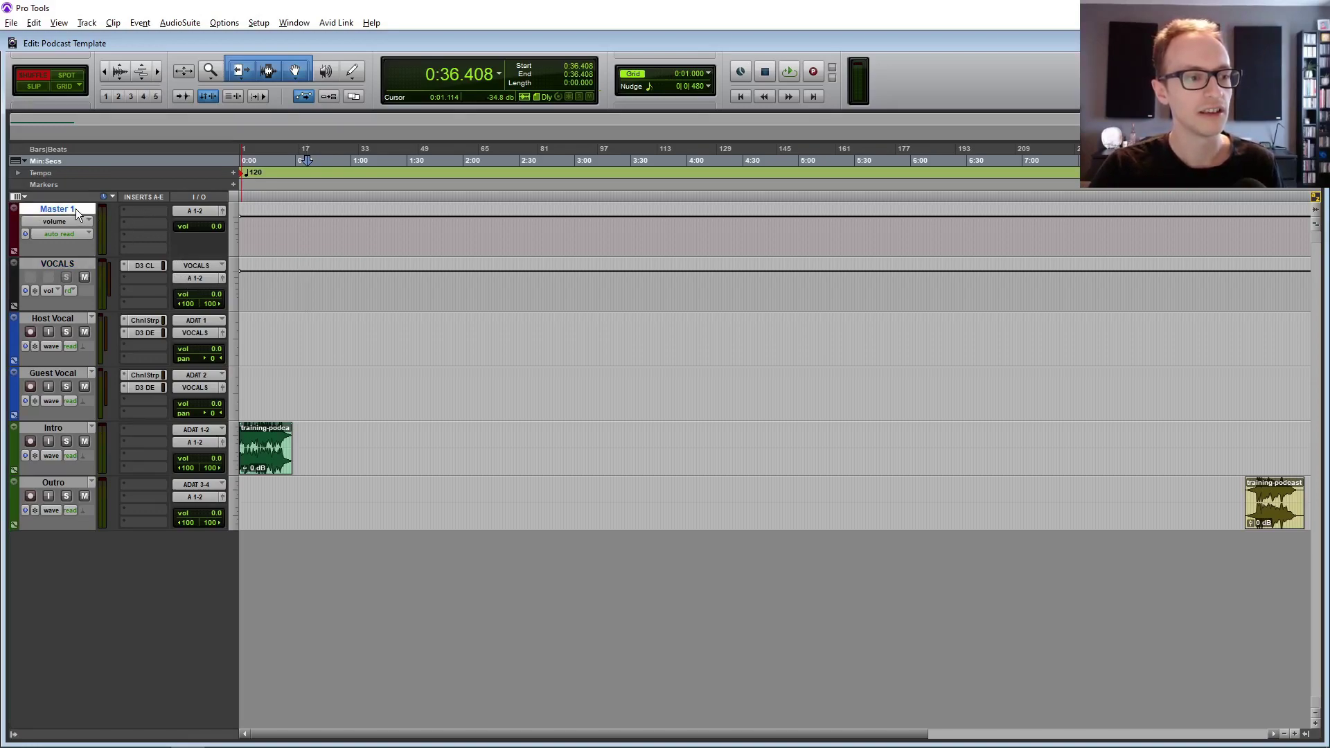
key(ctrl+alt+z)
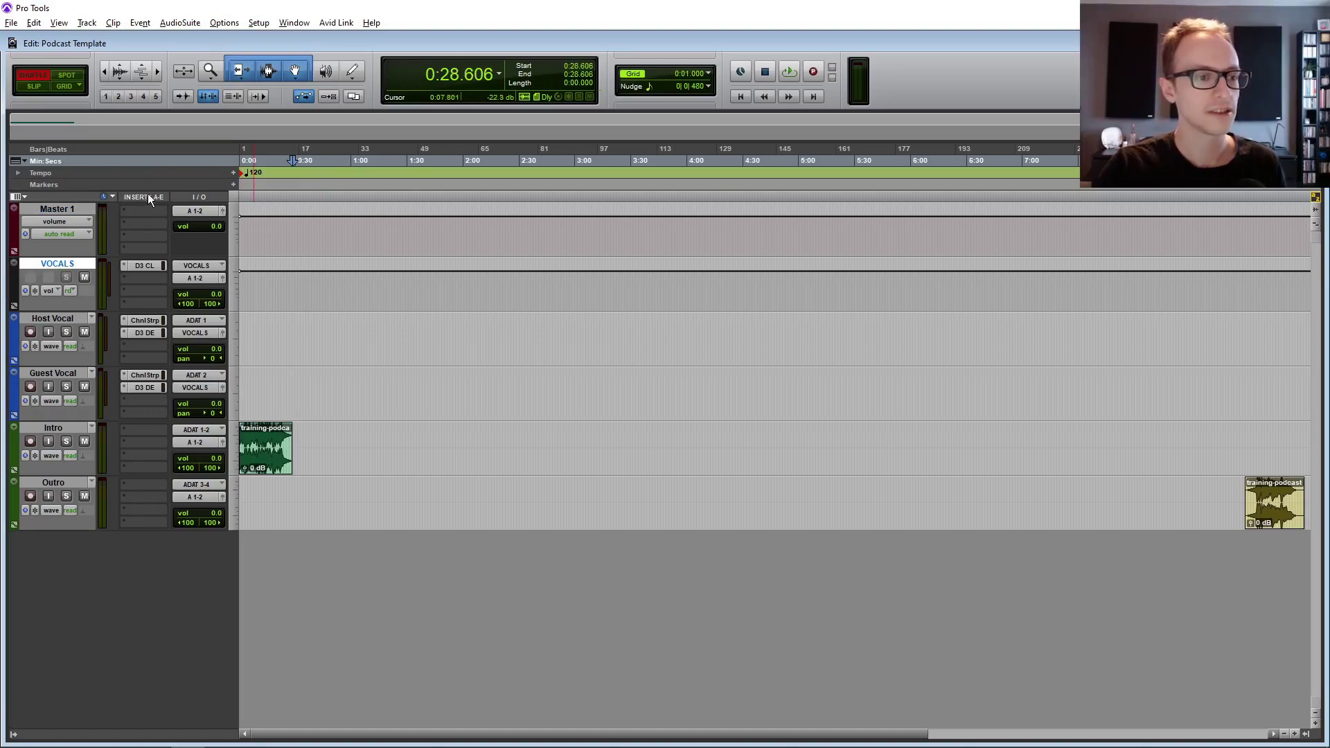
click(139, 218)
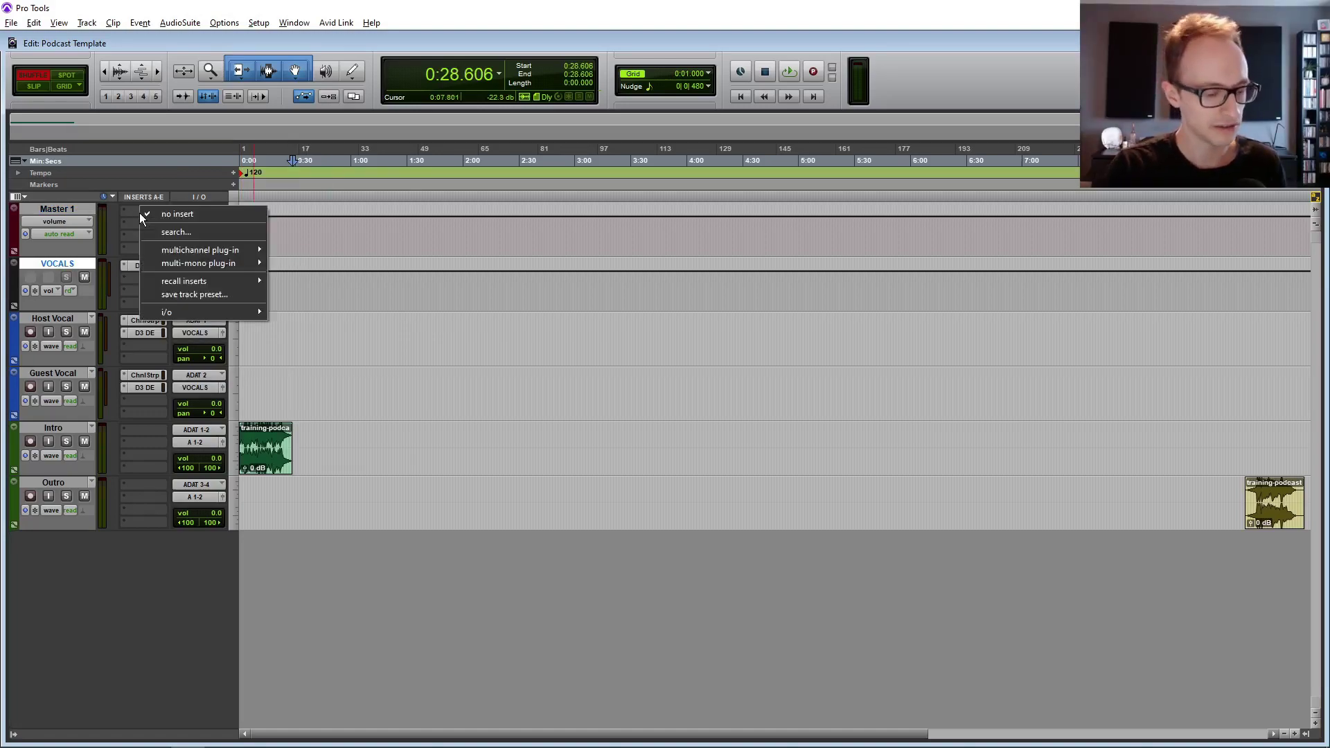
click(158, 232)
text(maxi)
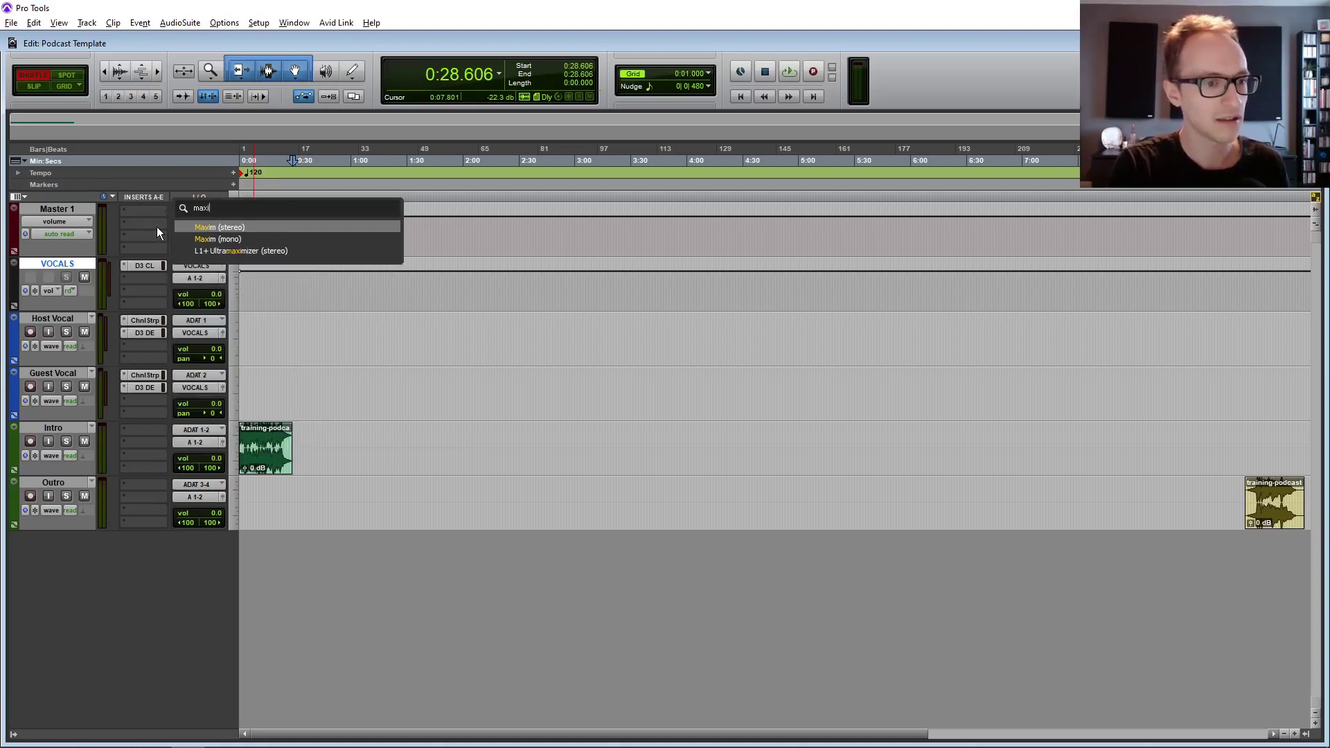
click(199, 227)
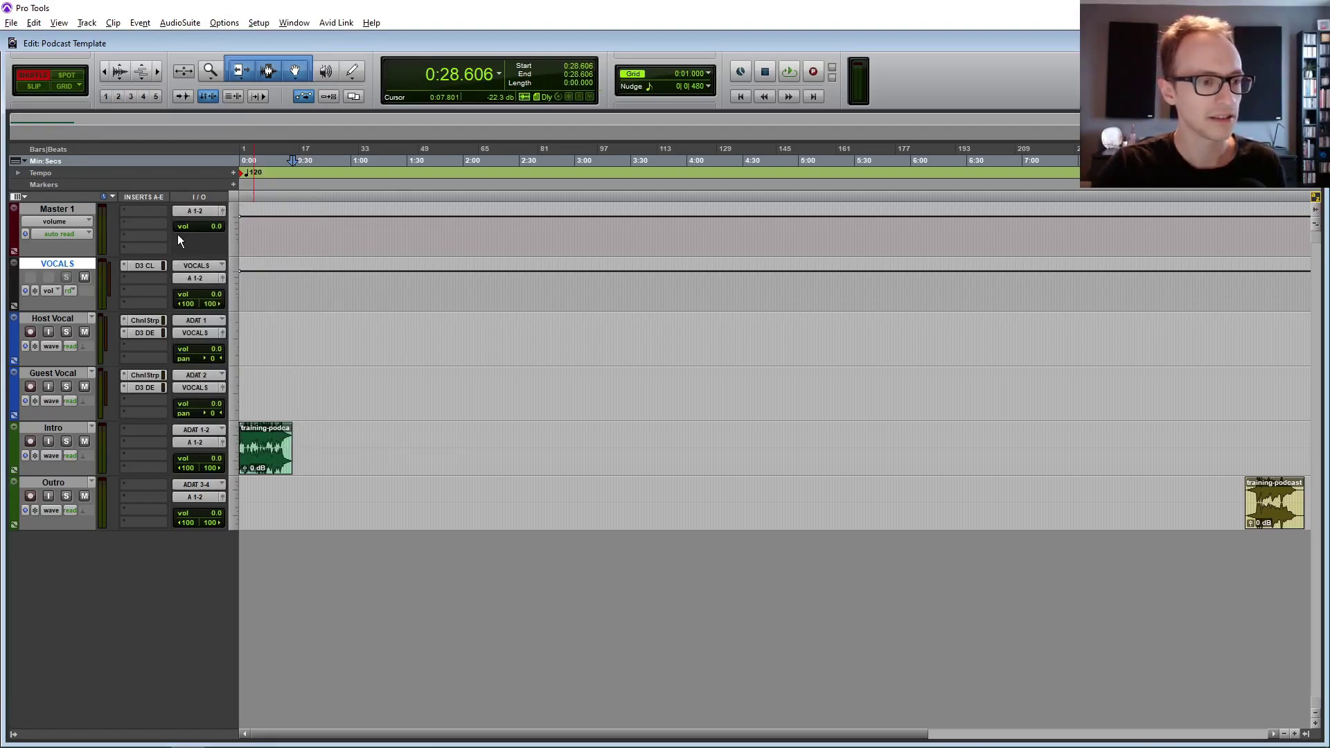
- Lower the Maxim ceiling to -1.0 dB and close the plug-in window
drag(668, 226, 637, 197)
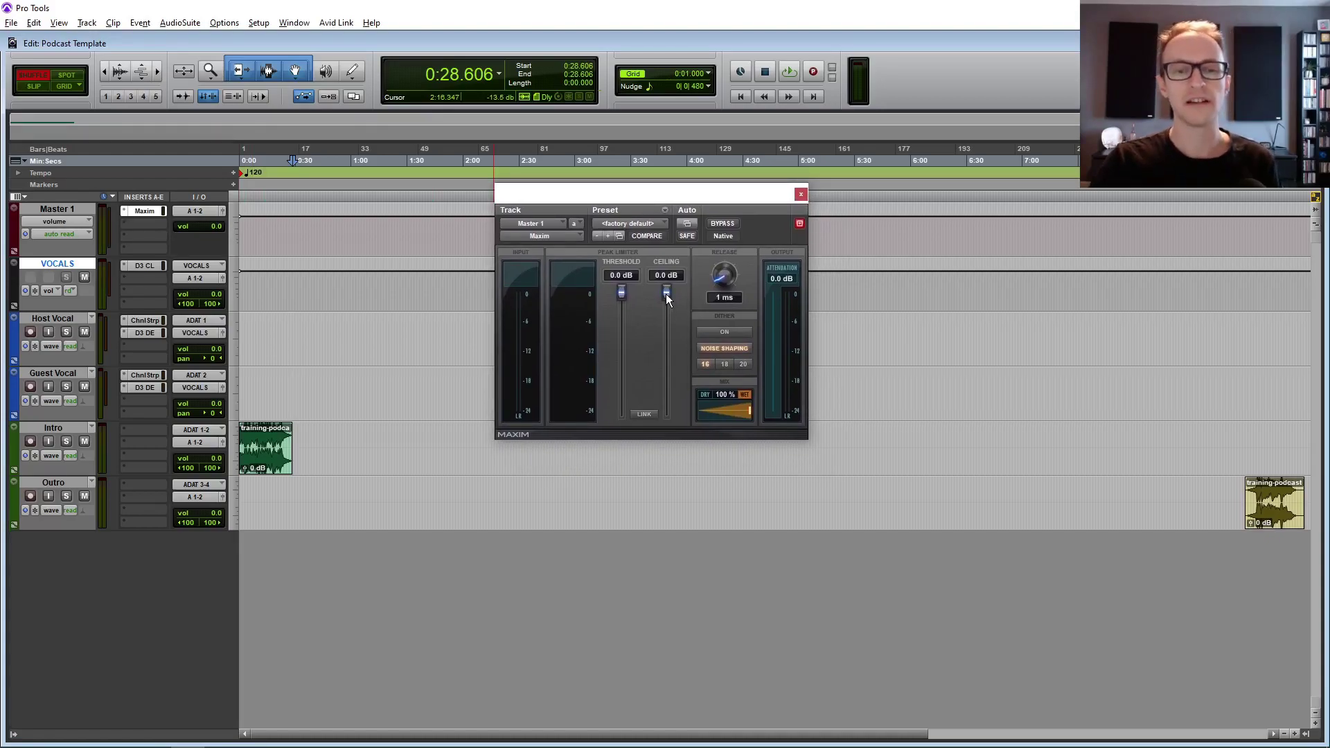
drag(666, 292, 668, 296)
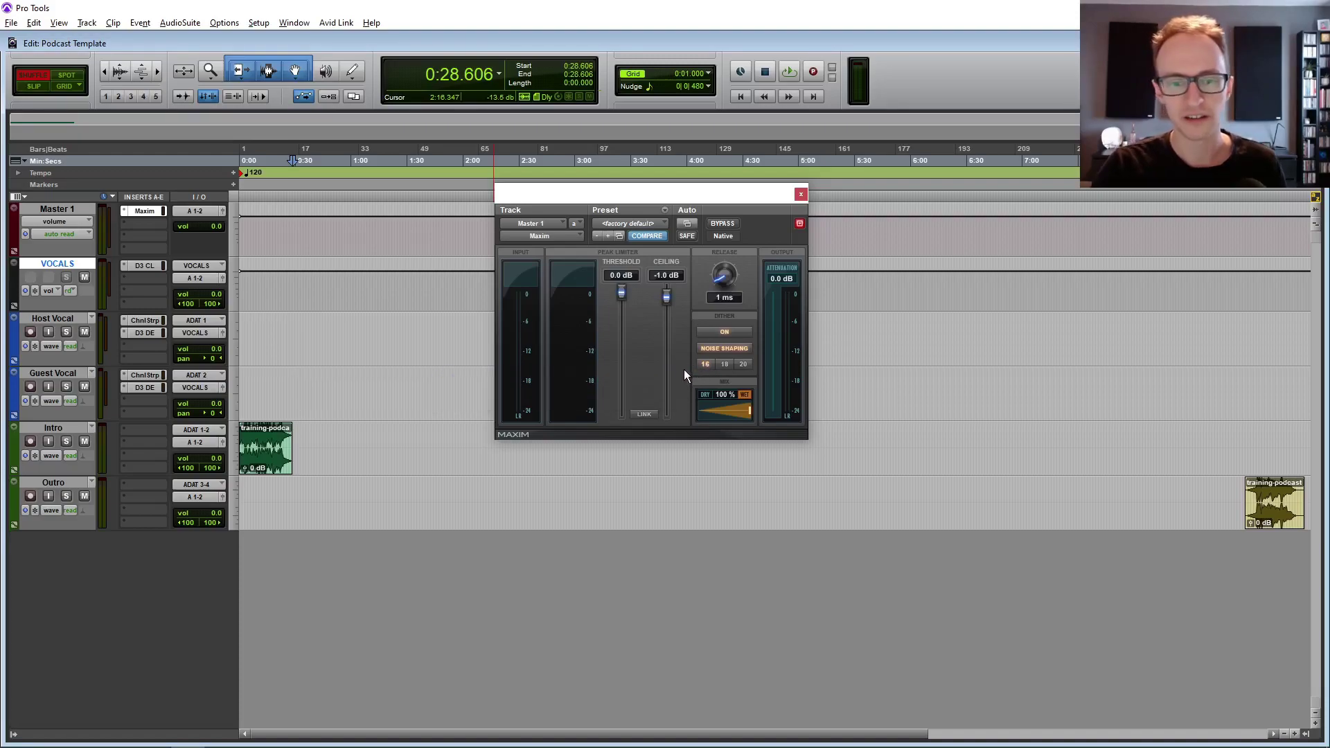
click(800, 194)
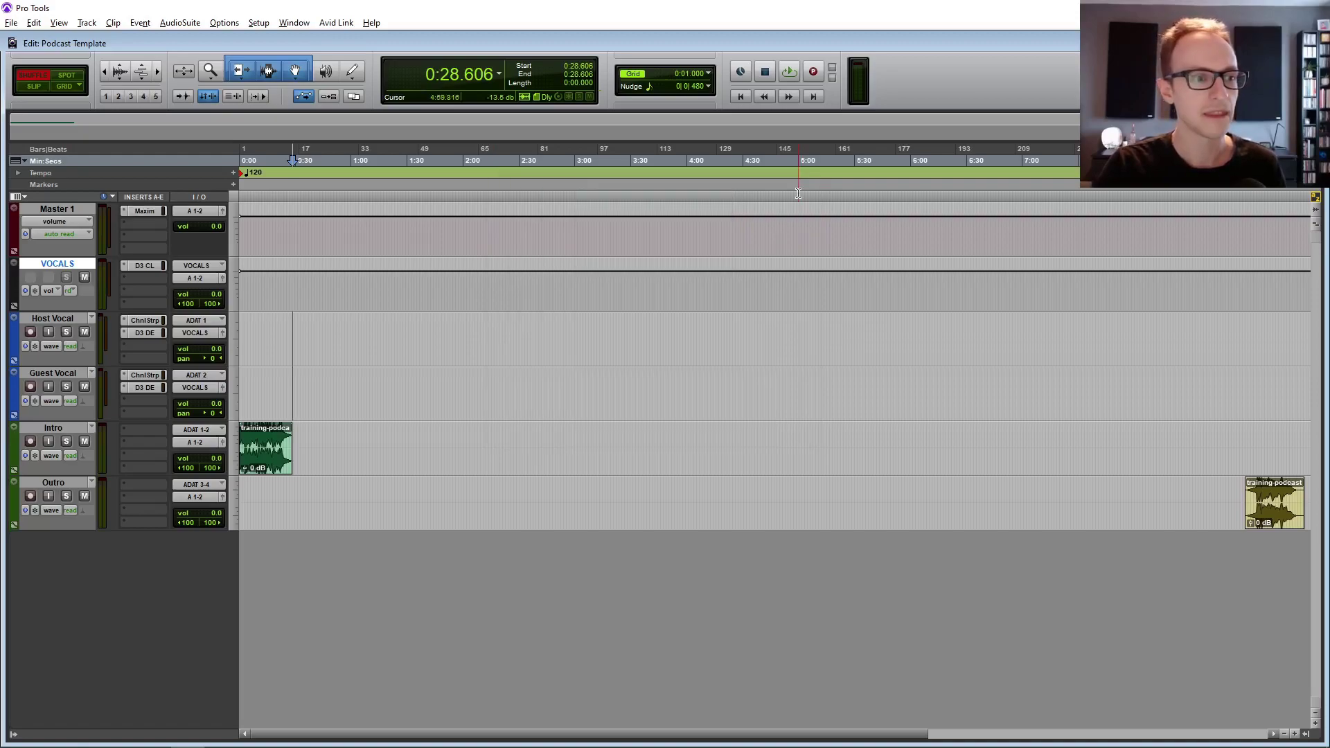
- Insert the stereo Youlean Loudness Meter 2 on Master 1's second slot, after the Maxim limiter
click(152, 222)
click(176, 246)
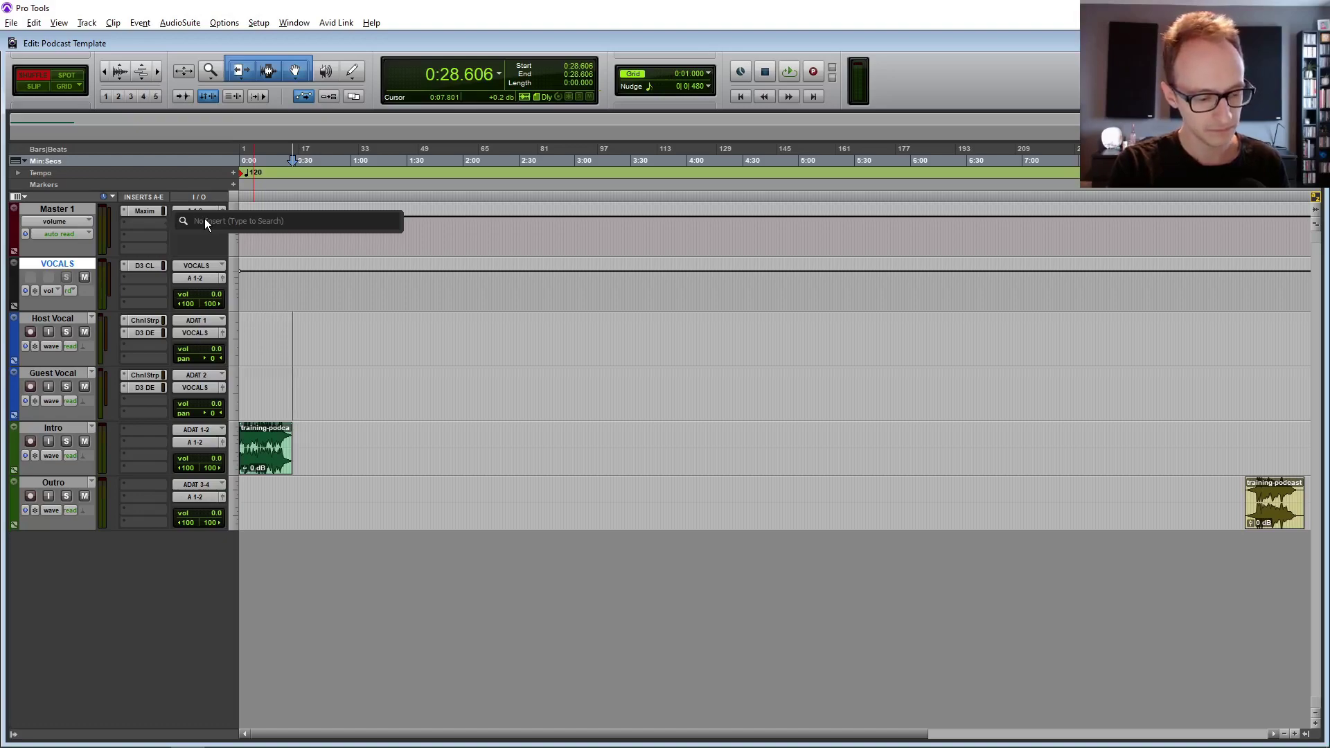
text(you)
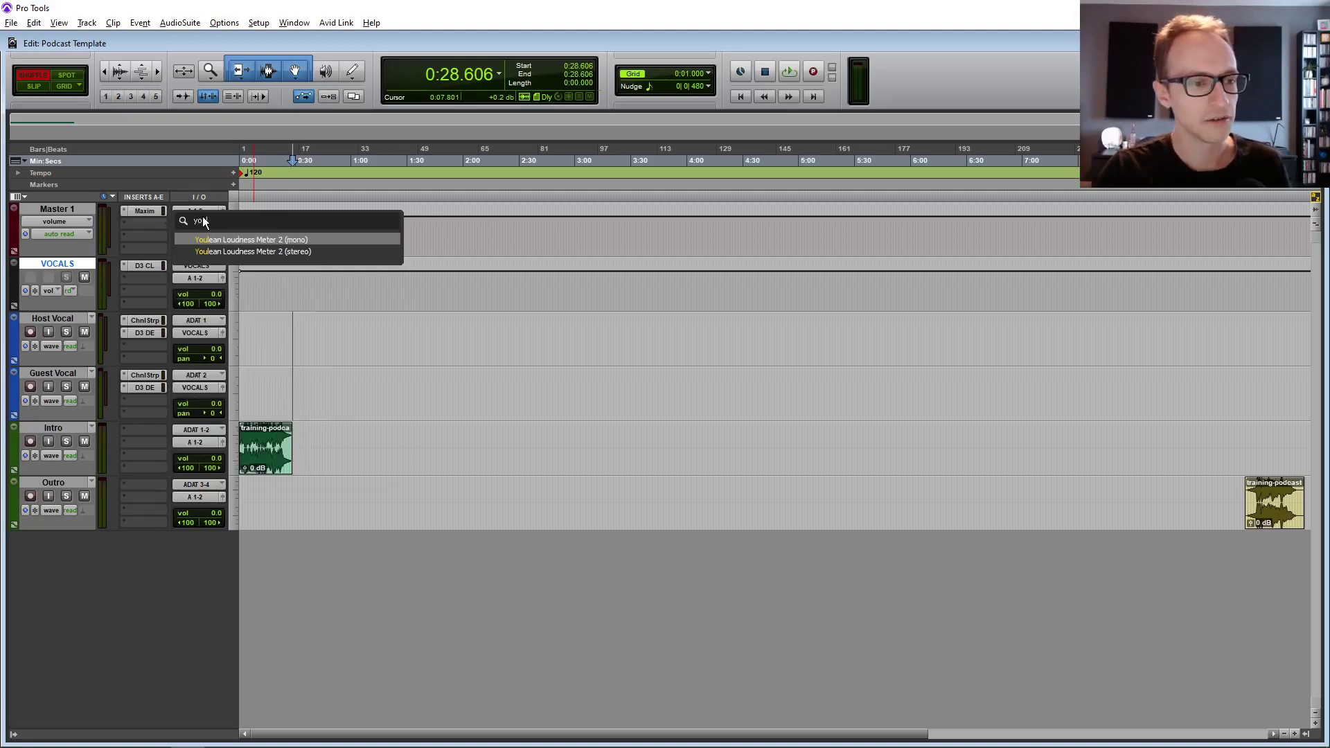
text(l)
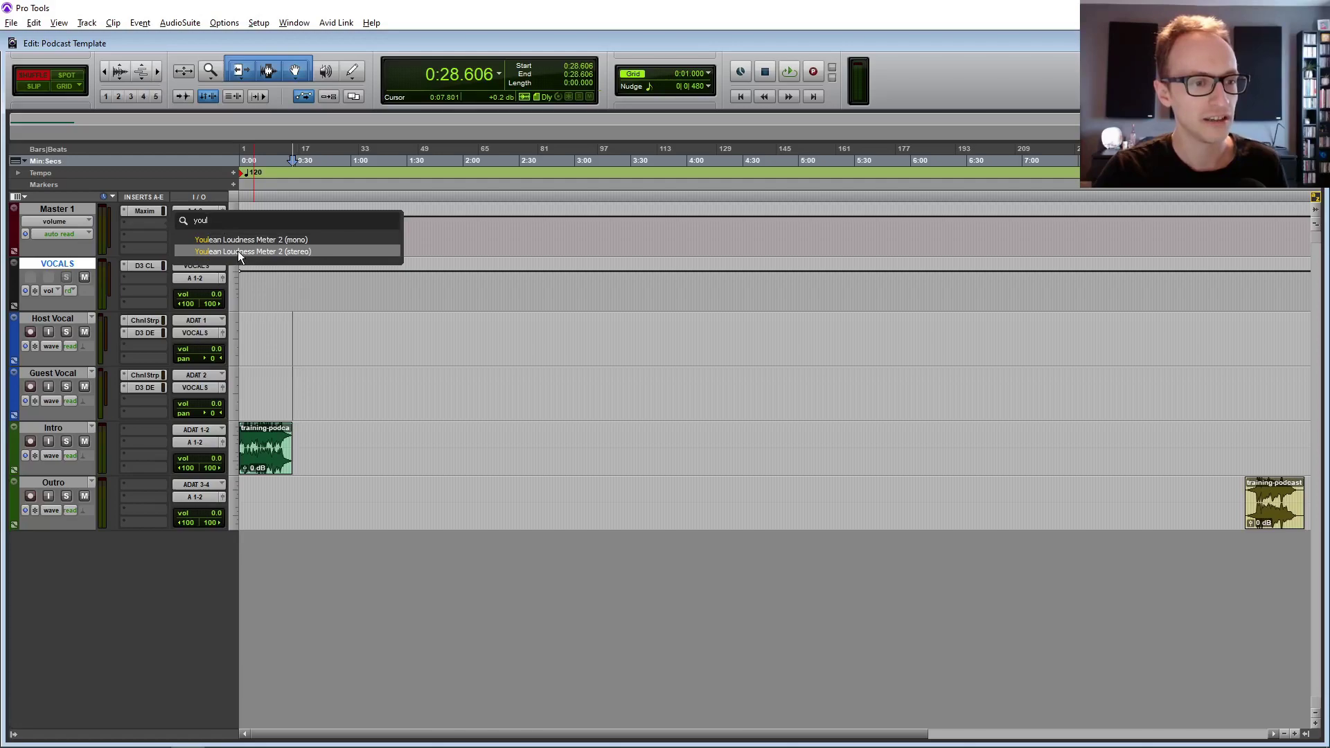
click(238, 250)
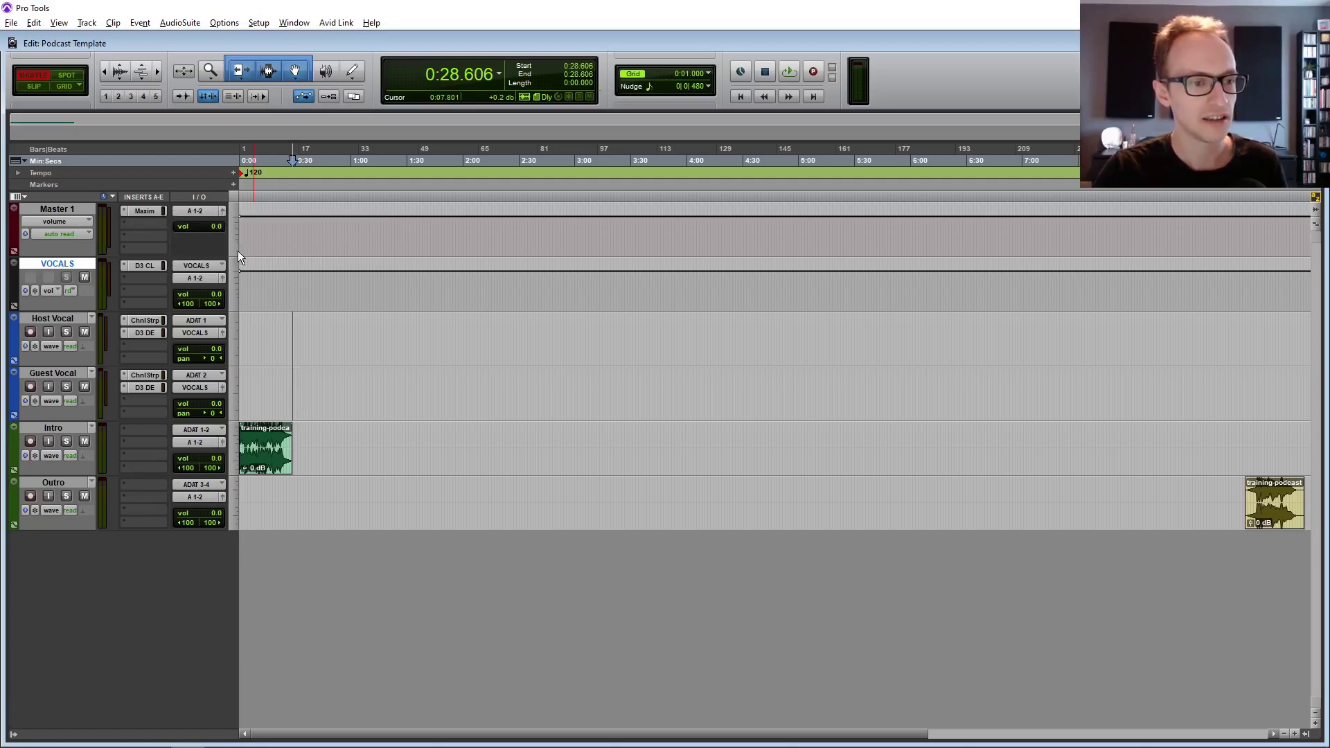
drag(614, 193, 488, 117)
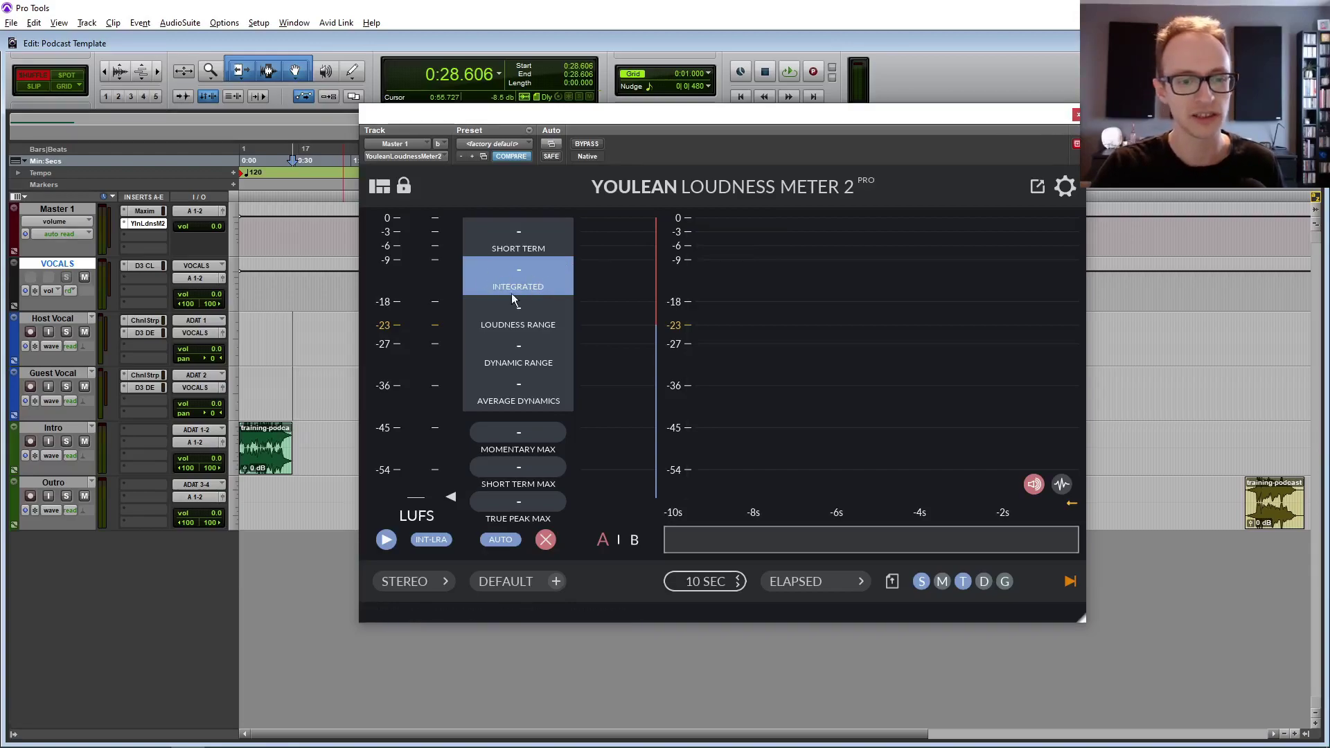
click(1076, 115)
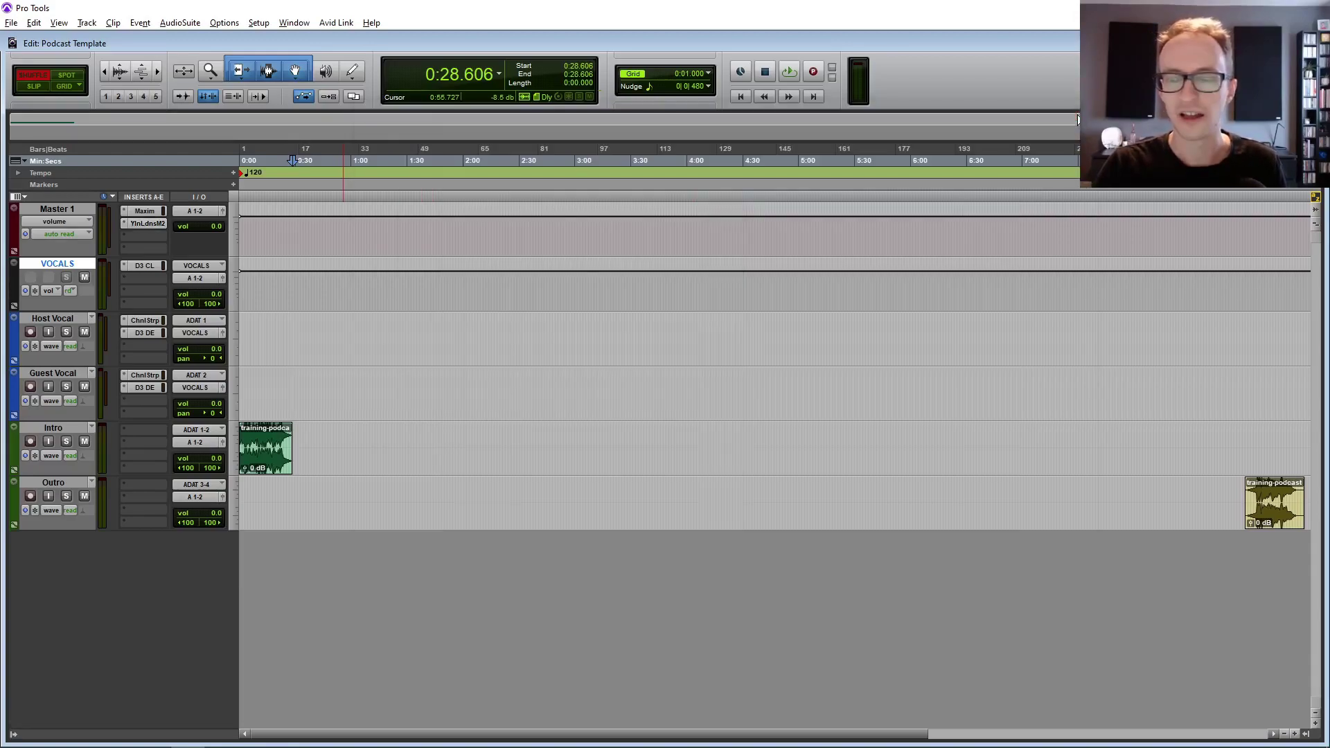
click(151, 223)
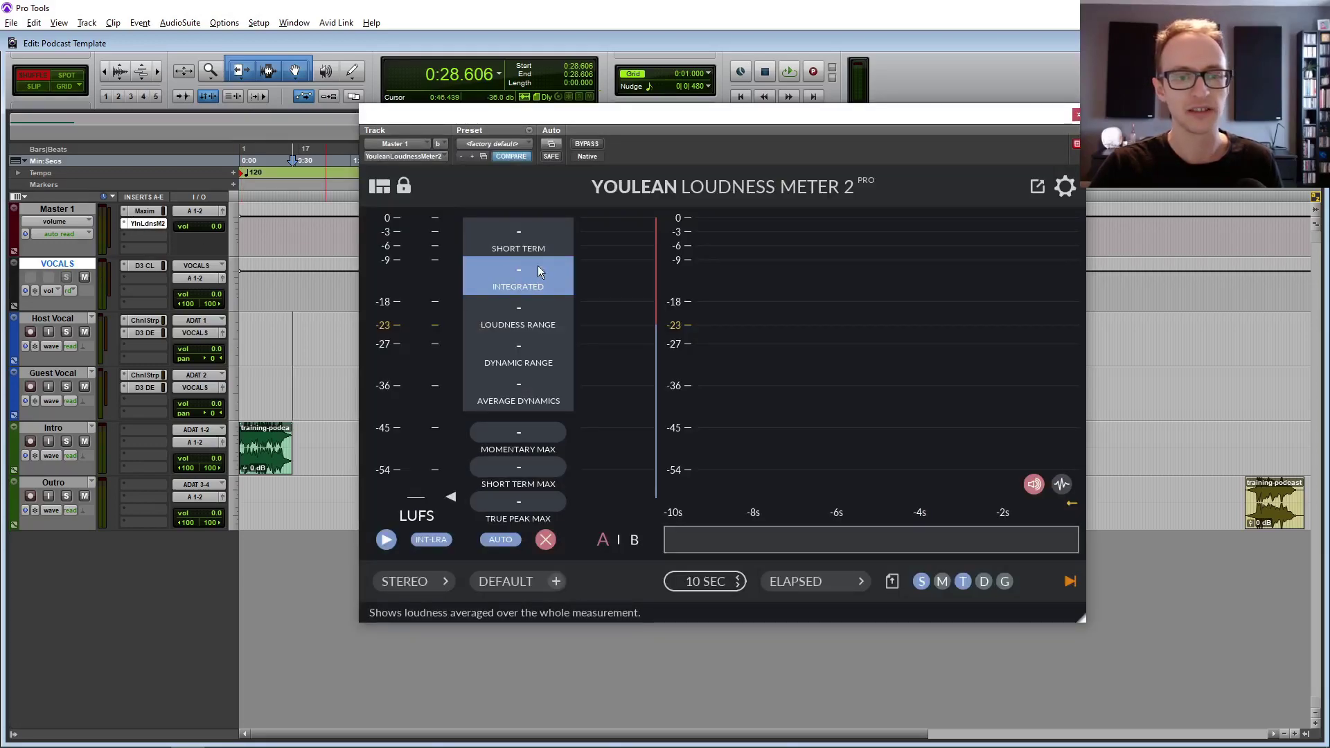
click(1076, 114)
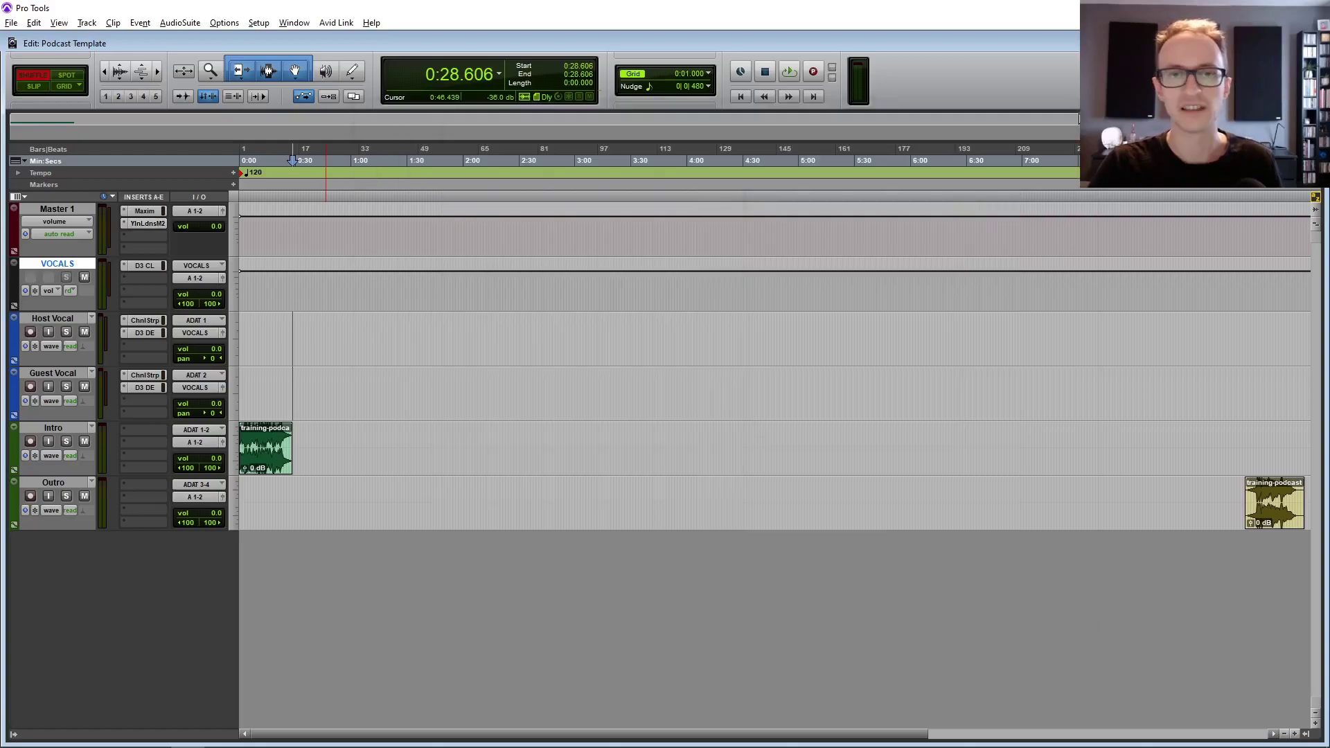
- Add an 'Episode Starts' marker at 0:23.777, then zoom back out to the whole session
click(280, 378)
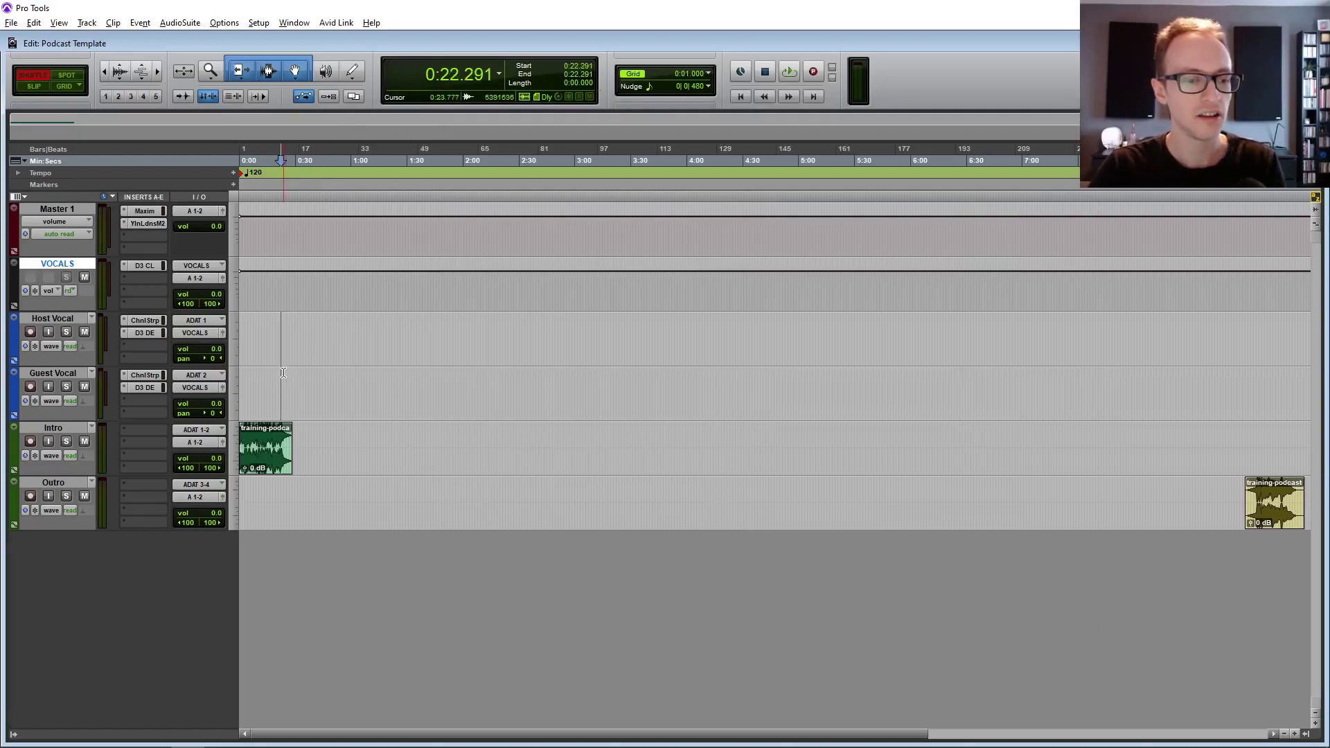
key(ctrl+bracketright)
key(ctrl+bracketright)
key(ctrl+bracketright)
click(594, 374)
key(KP_Enter)
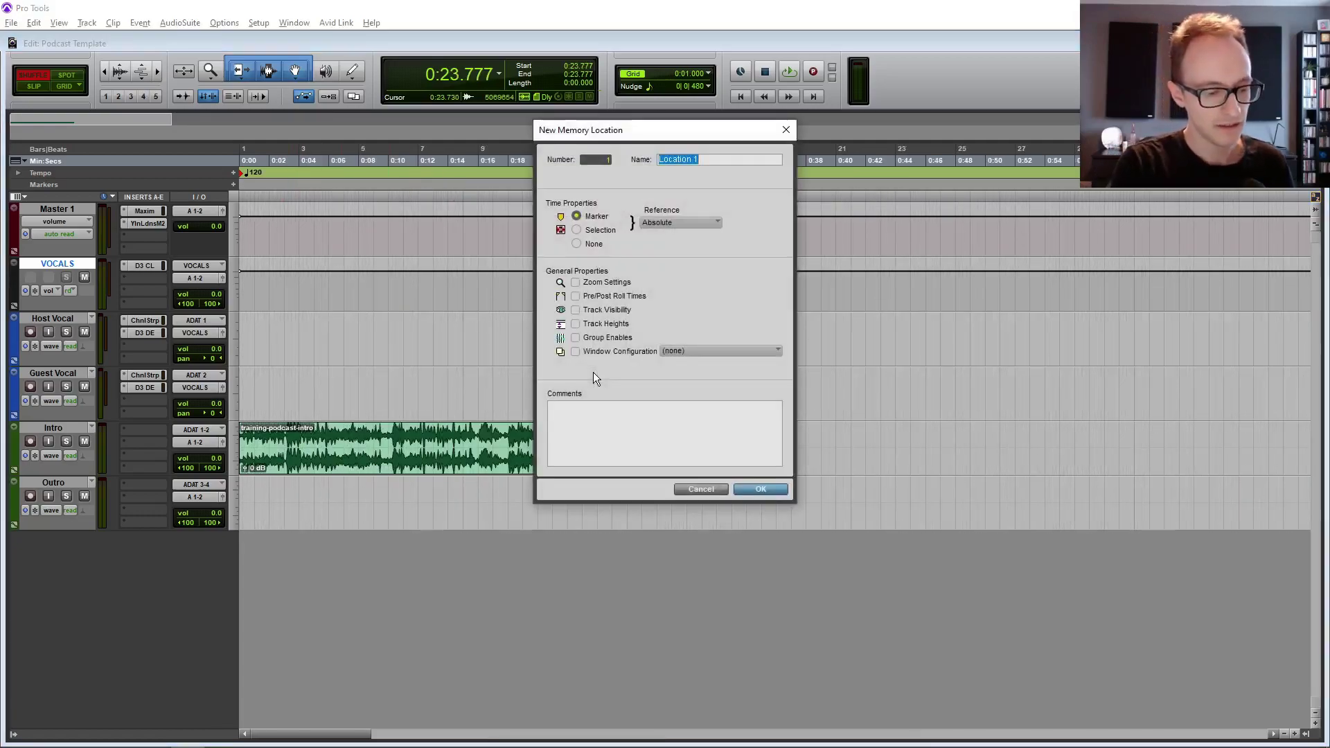
text(EPisode)
key(ctrl+a)
text(Episode Starts)
key(Return)
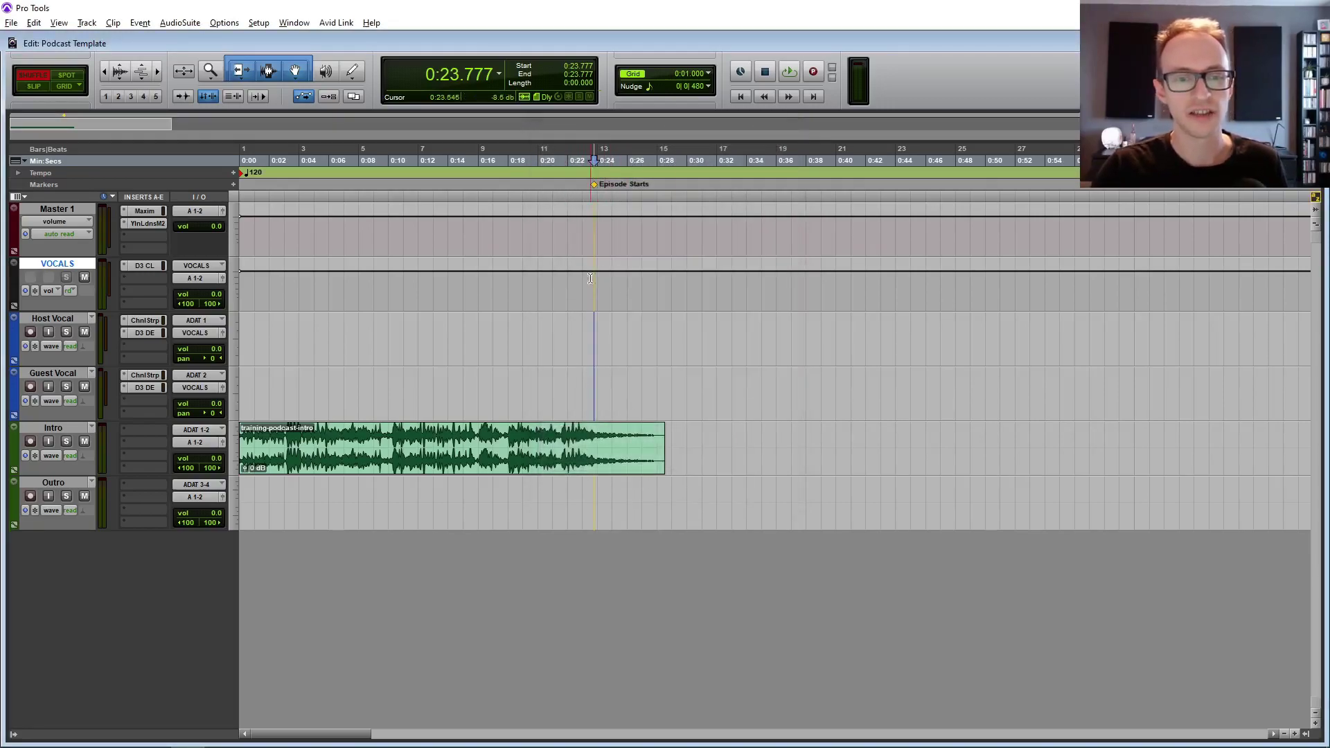
click(609, 331)
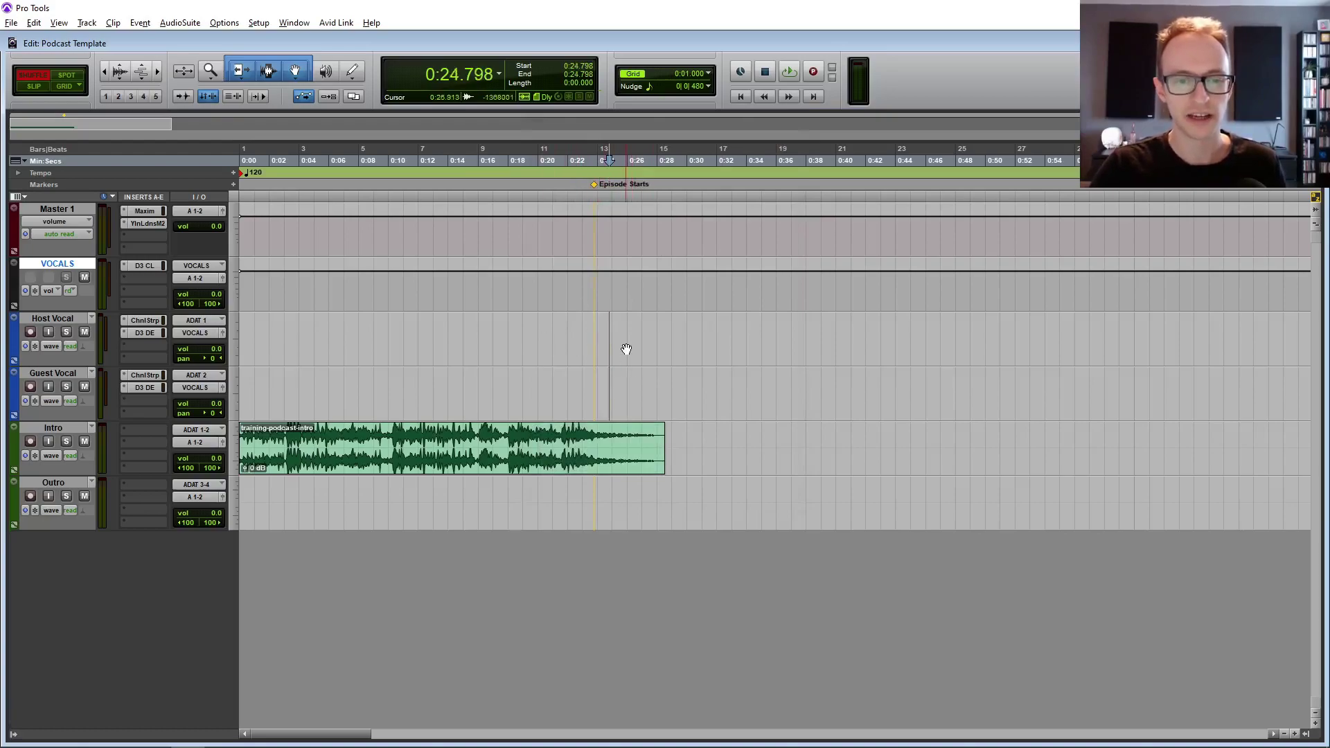
key(ctrl+[)
key(ctrl+[)
key(ctrl+[)
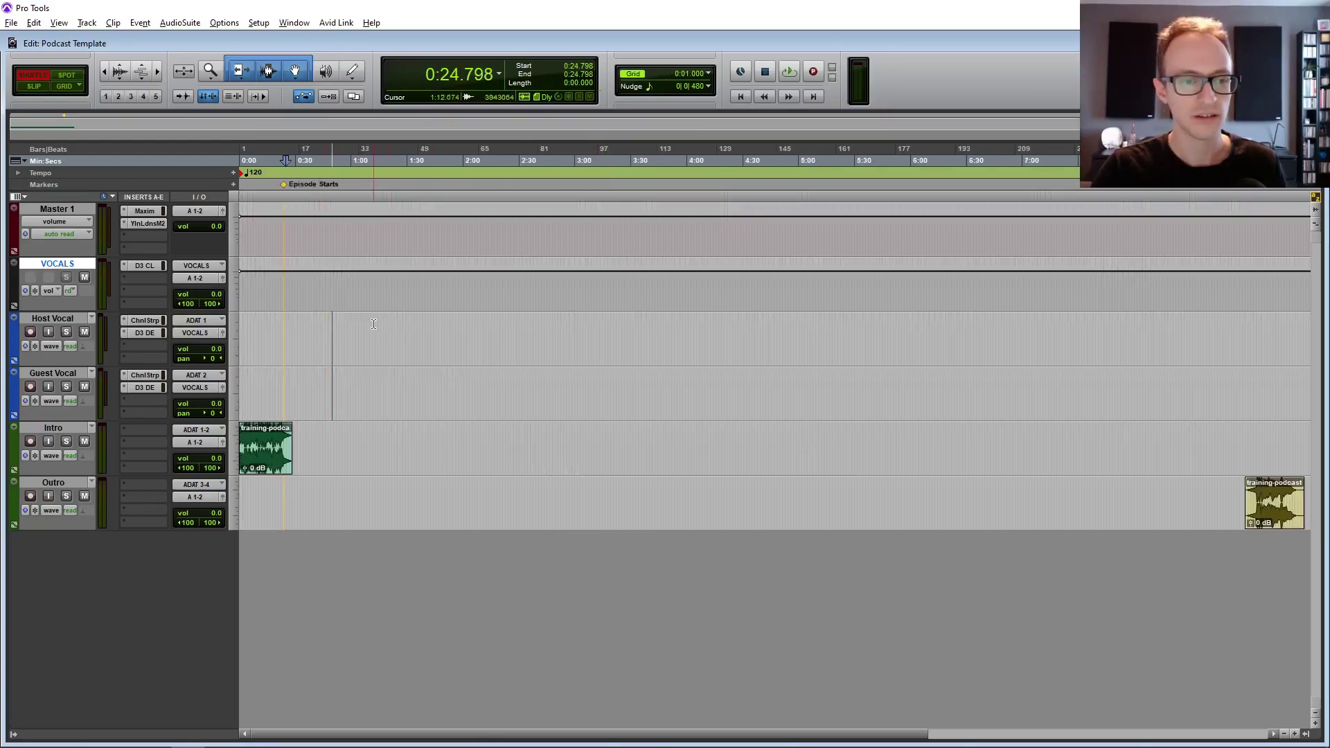
- Save the session as a Post Production template named 'Podcast Template' with media included
click(12, 25)
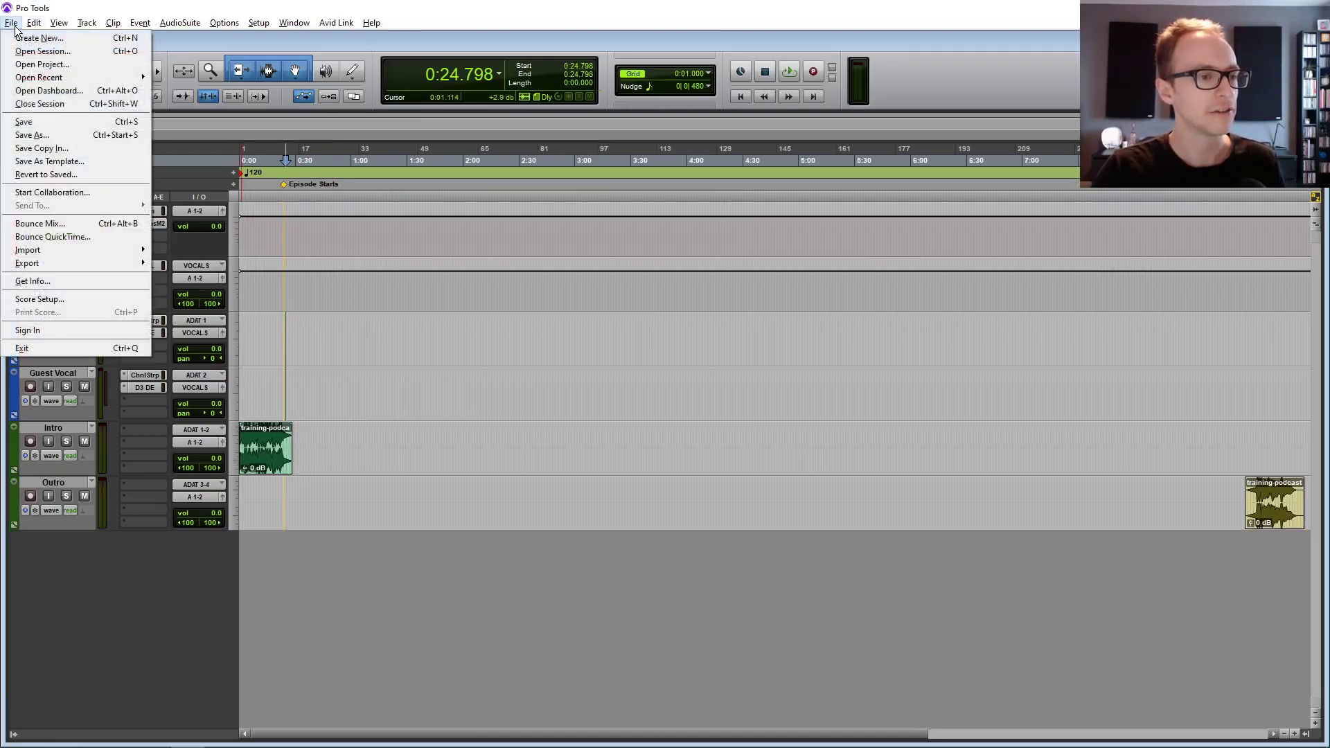
click(60, 163)
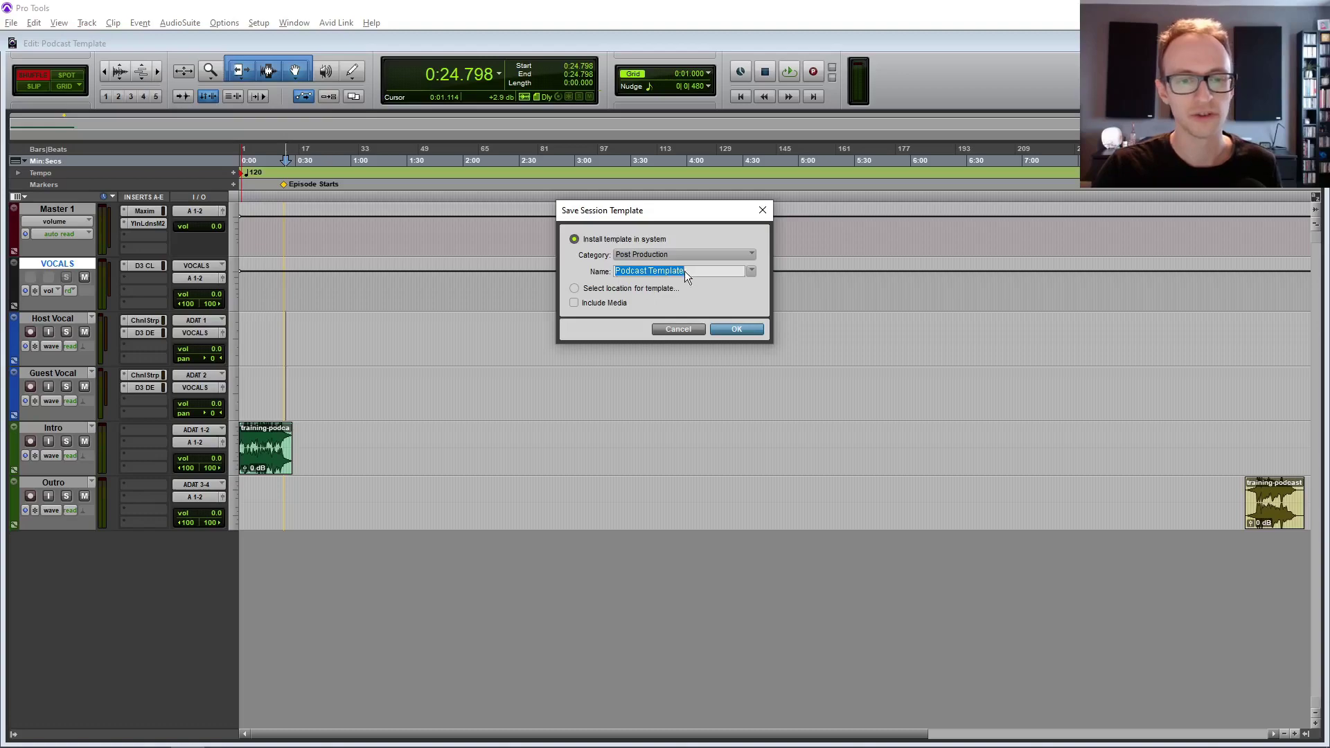
click(575, 303)
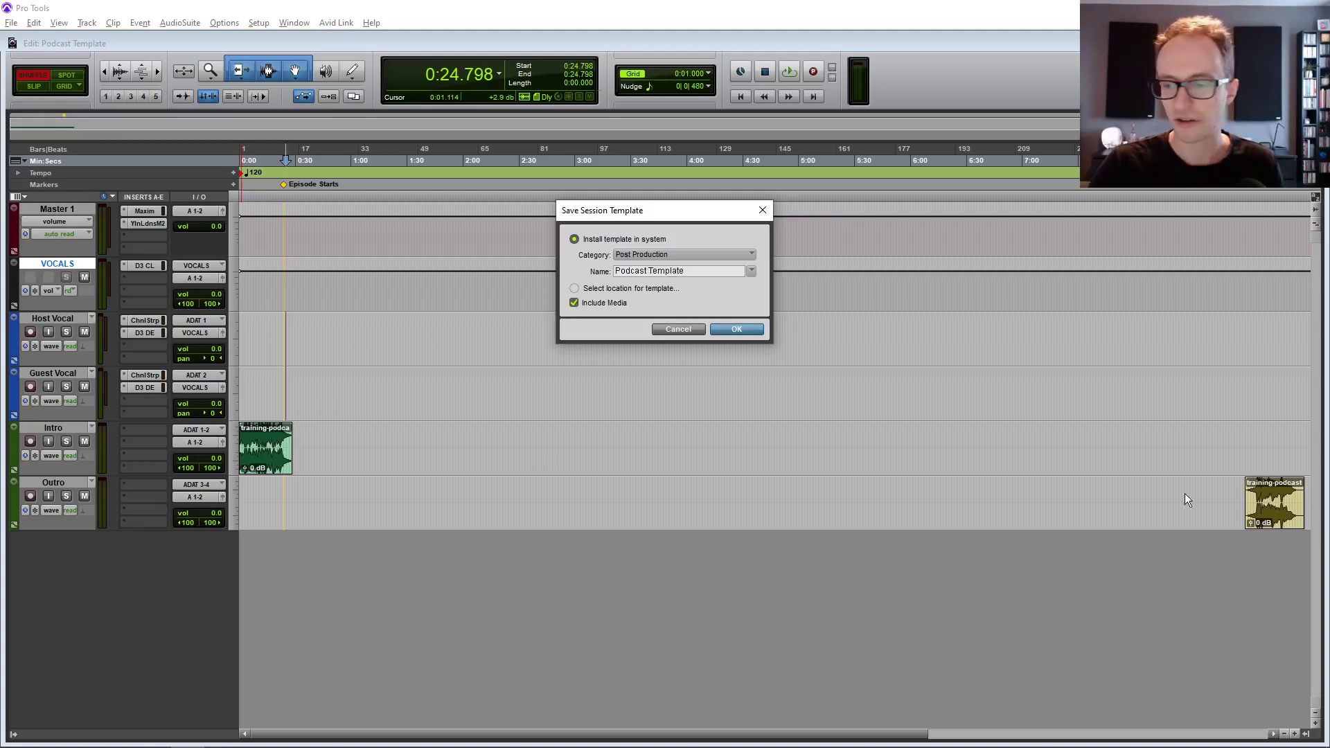
click(679, 330)
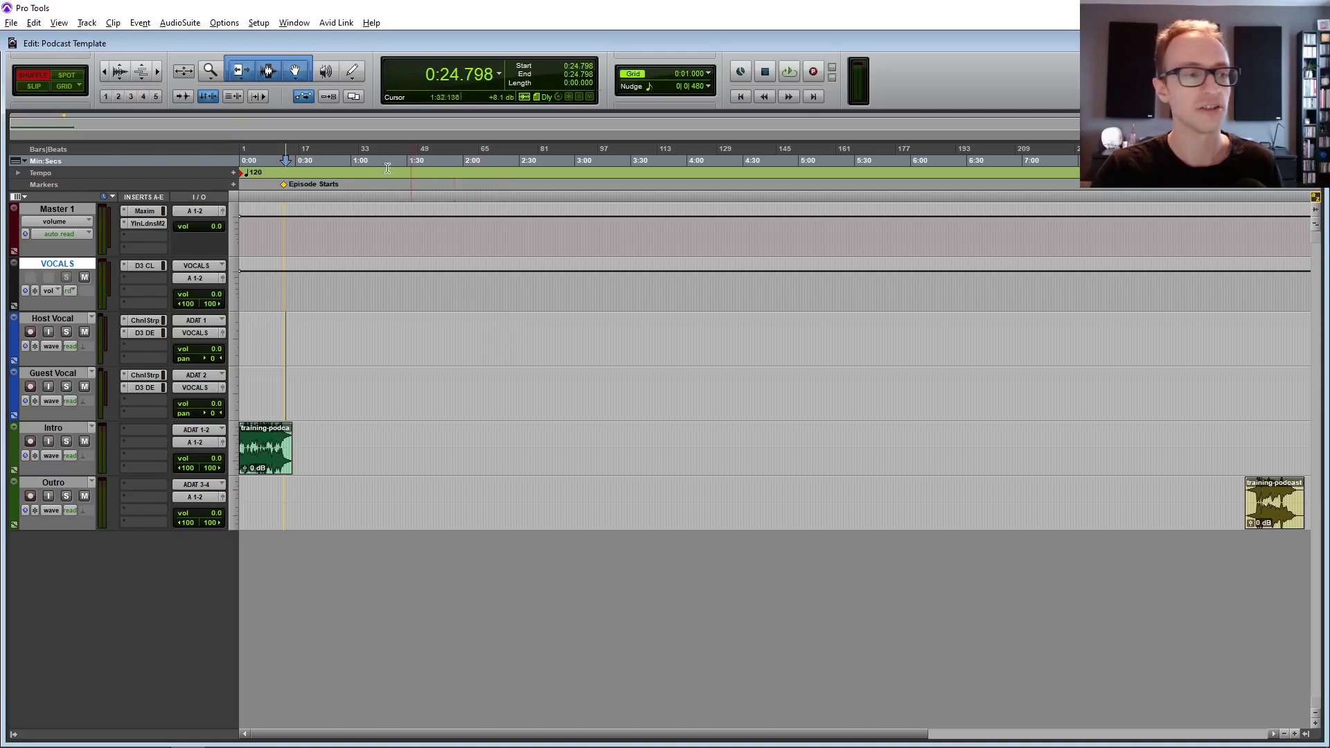
- Close the session, then browse the Post Production group under Create From Template in the Dashboard
click(12, 22)
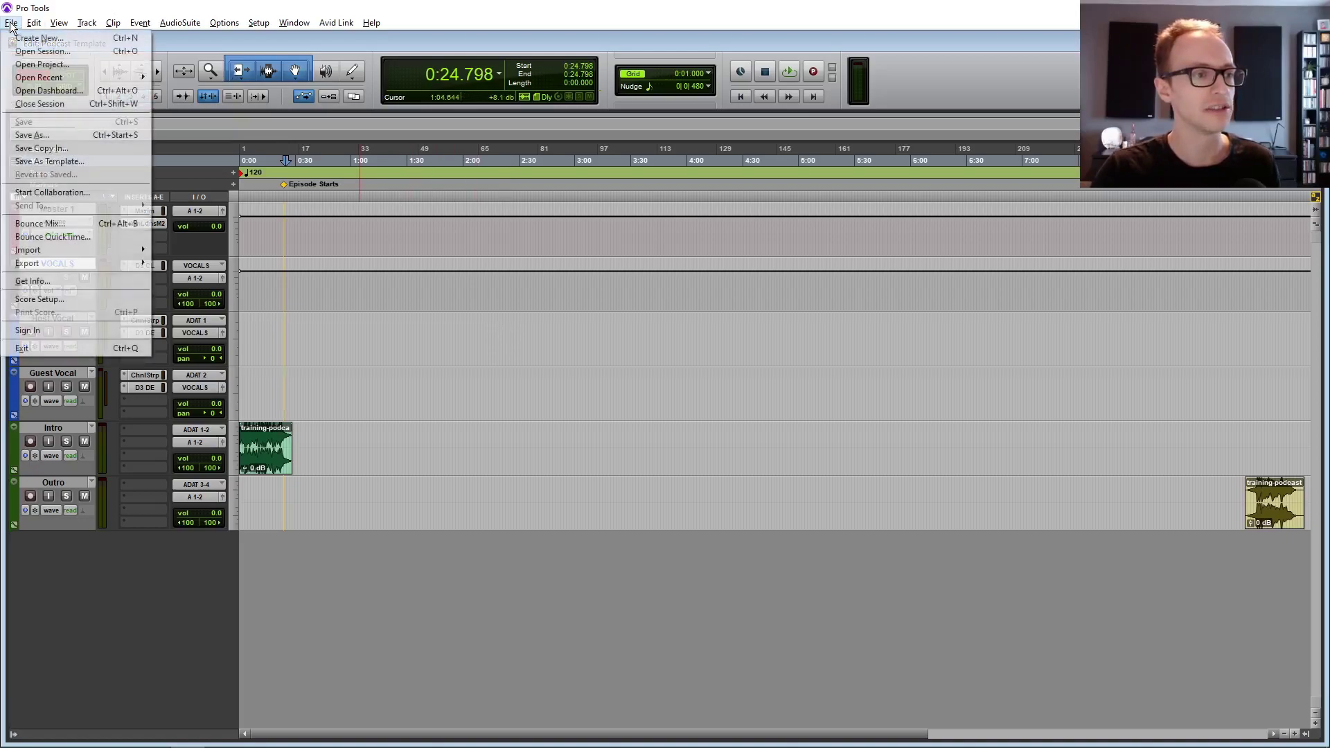
click(40, 104)
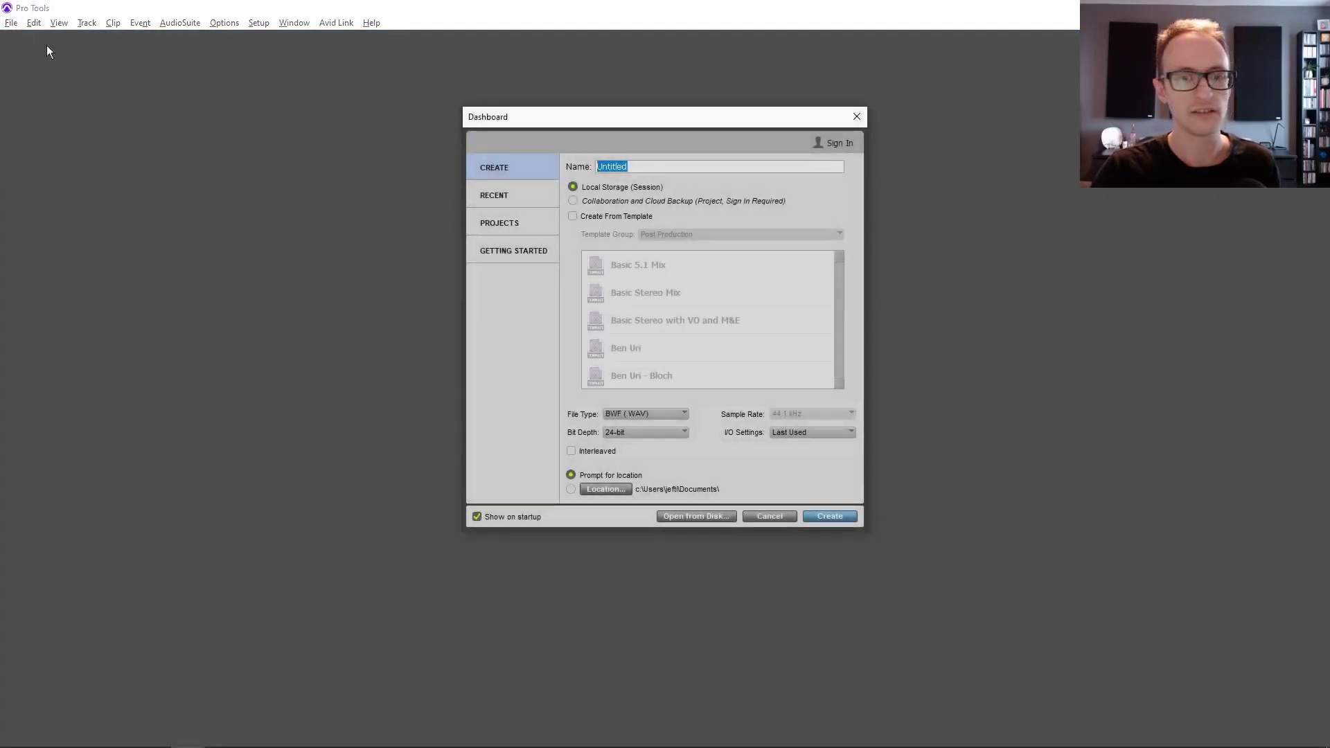
click(572, 216)
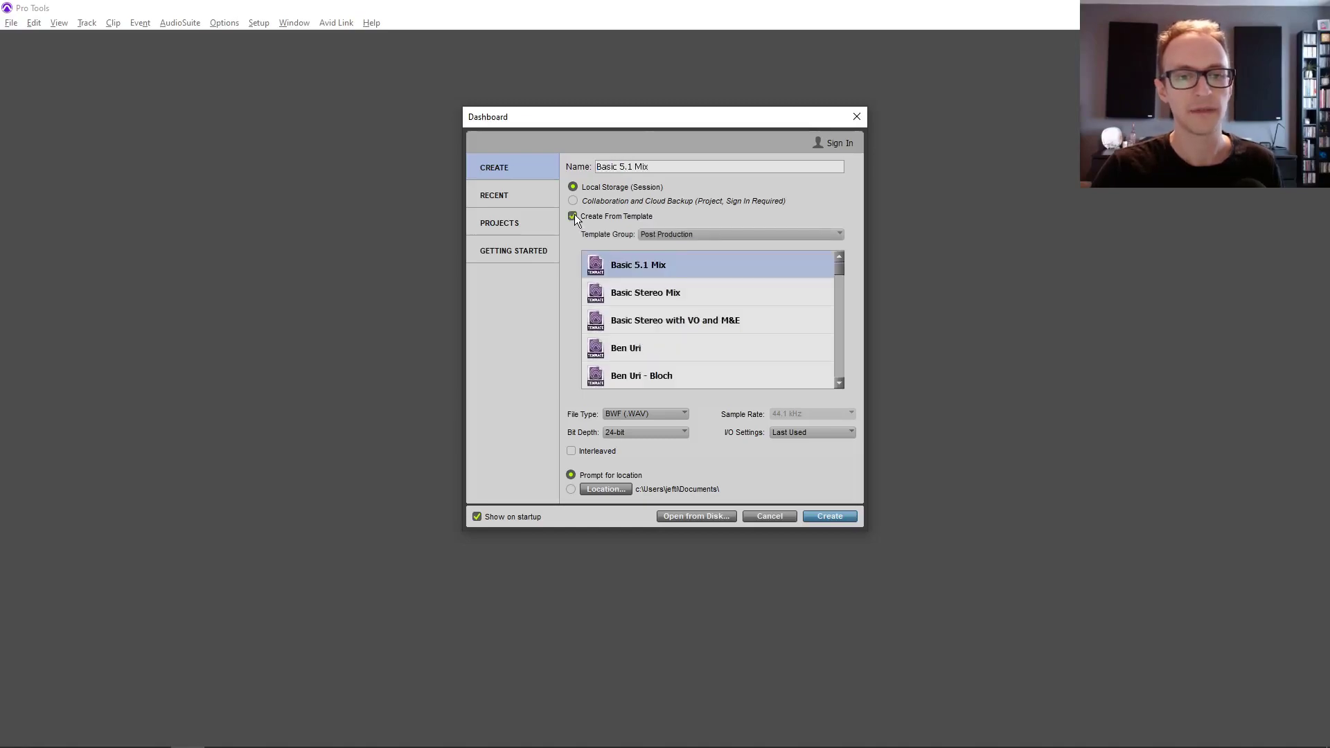
click(688, 233)
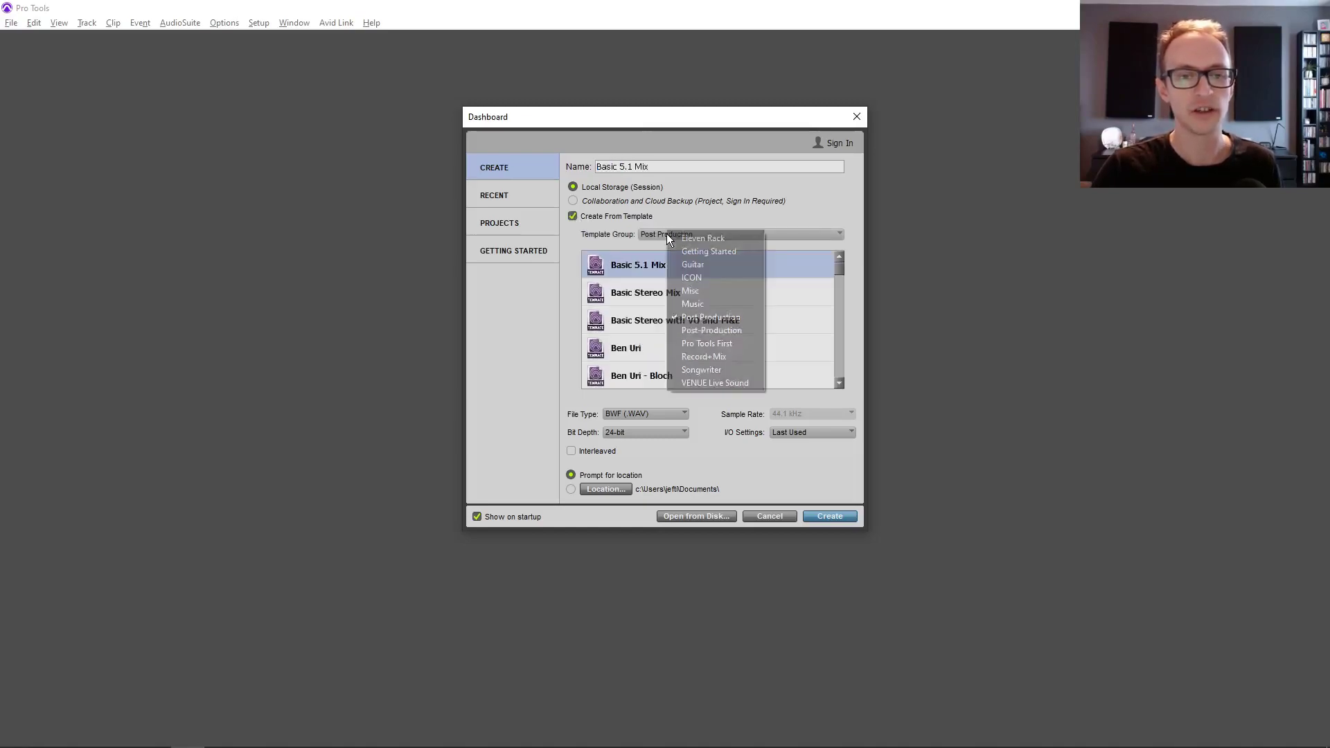
click(518, 335)
drag(842, 269, 852, 240)
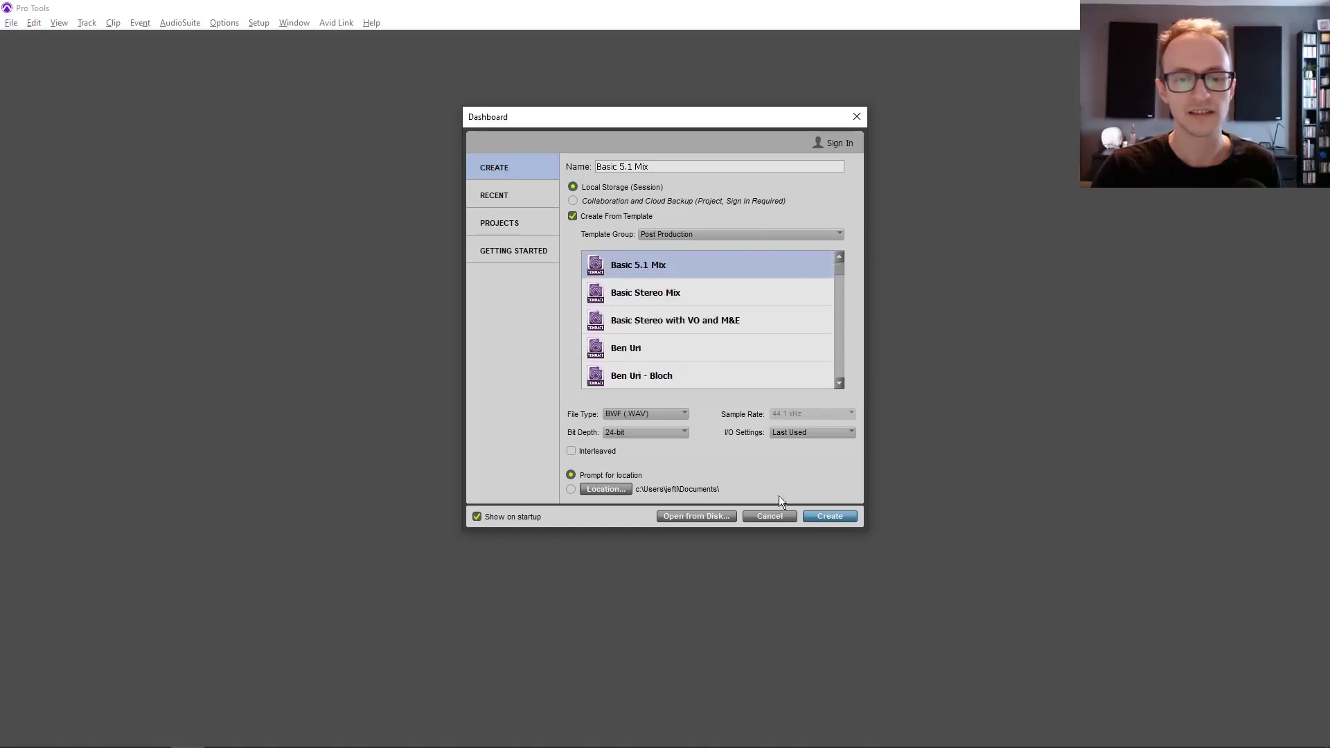
click(637, 348)
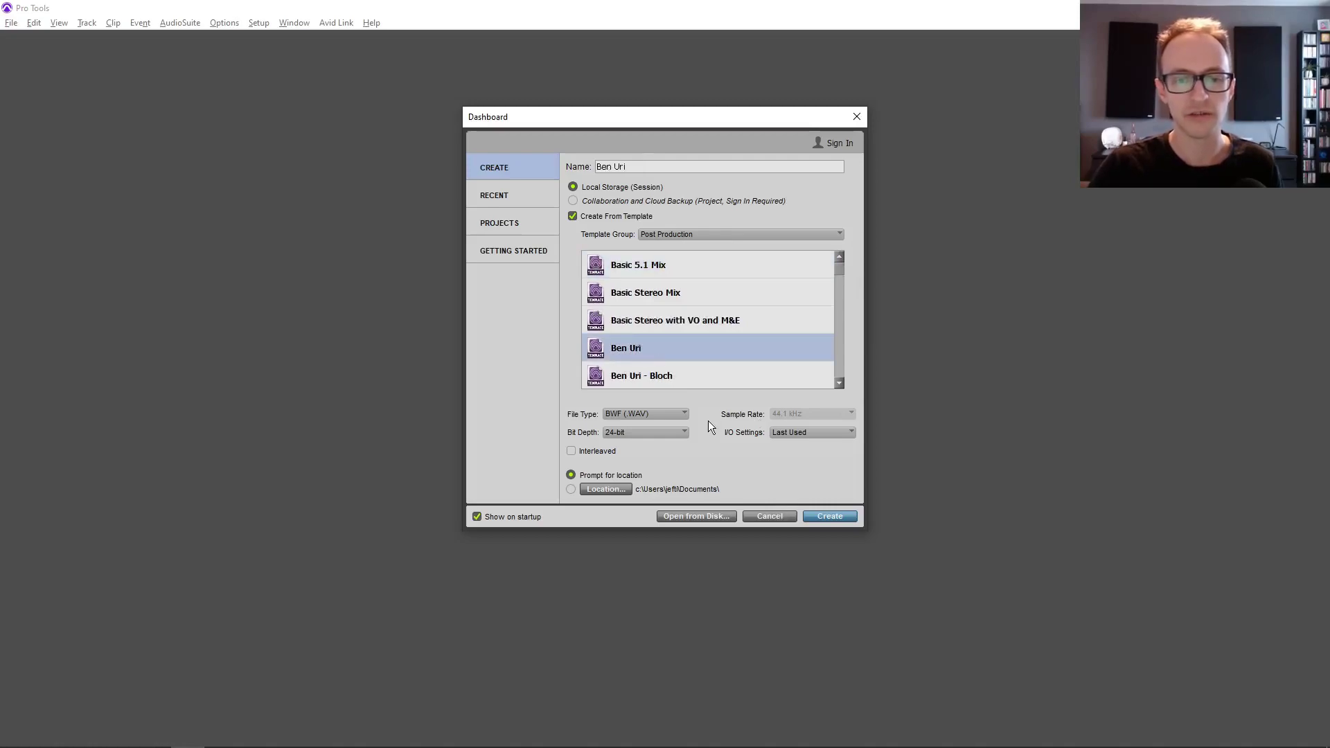
click(770, 517)
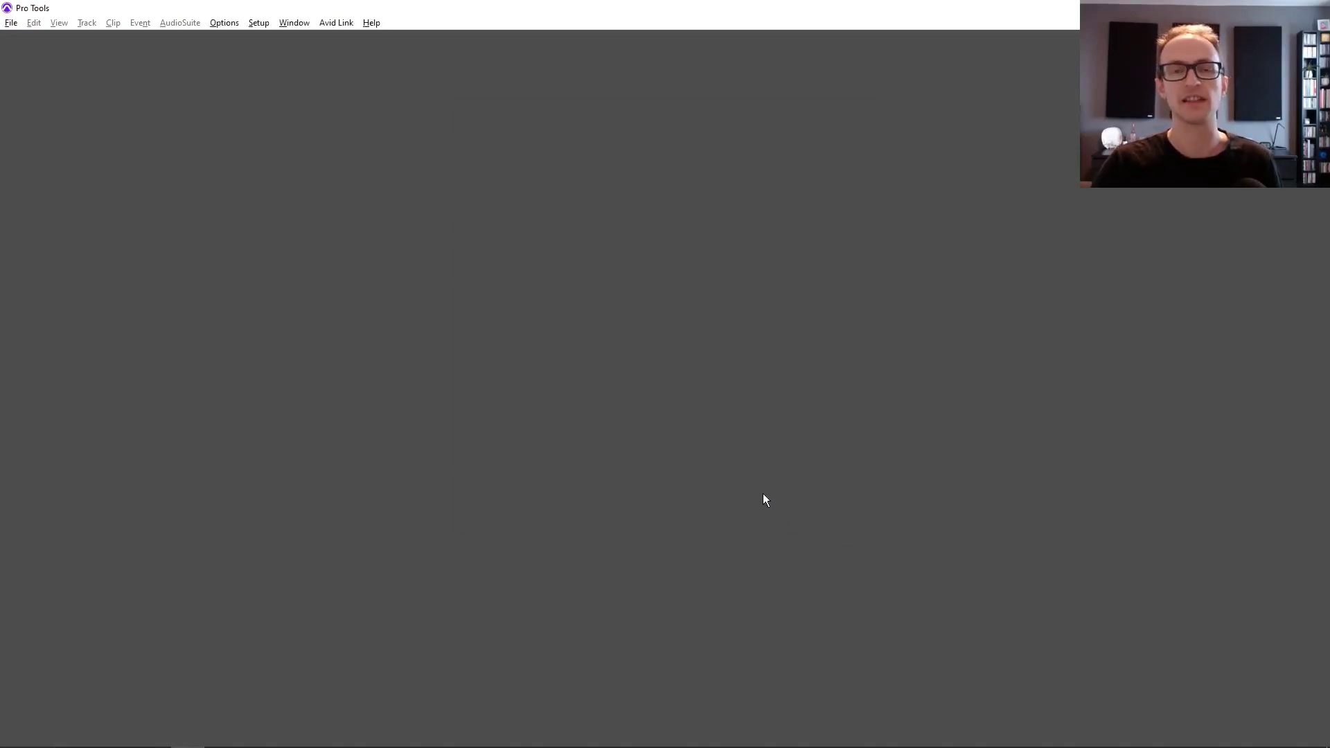